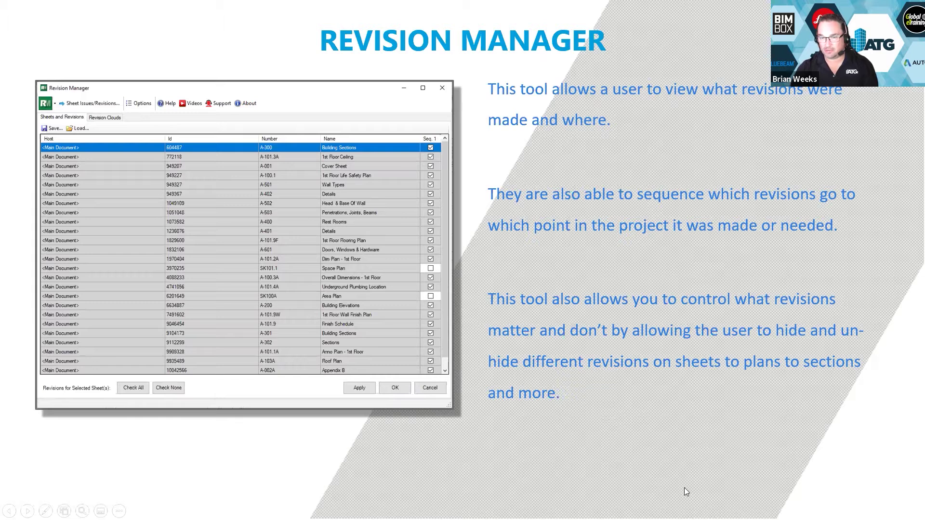
Switch from the slideshow to the Revit project and narrow the Properties and Project Browser palettes.
click(712, 482)
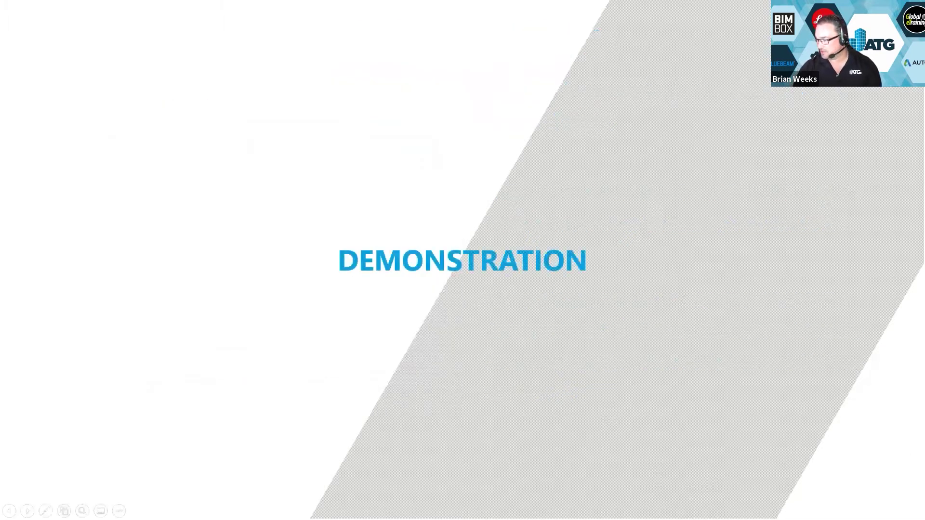
key(alt+Tab)
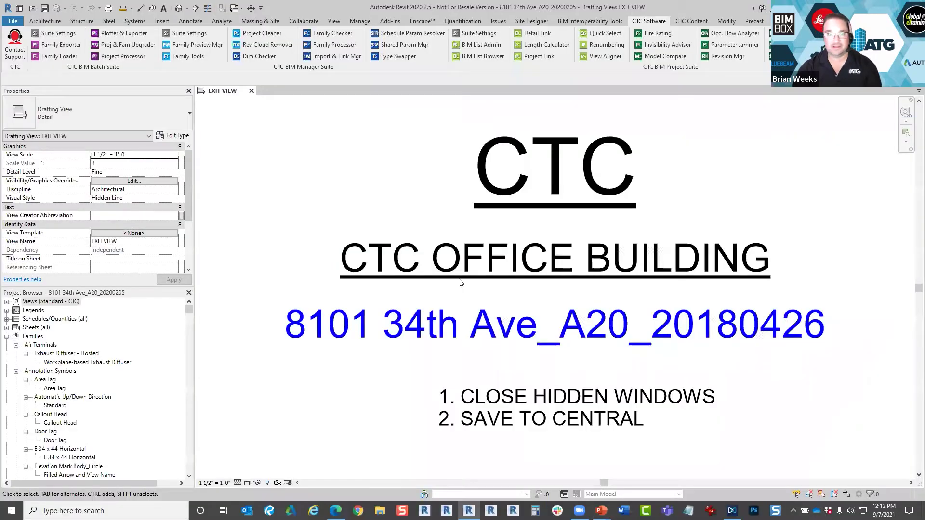
drag(193, 282, 159, 281)
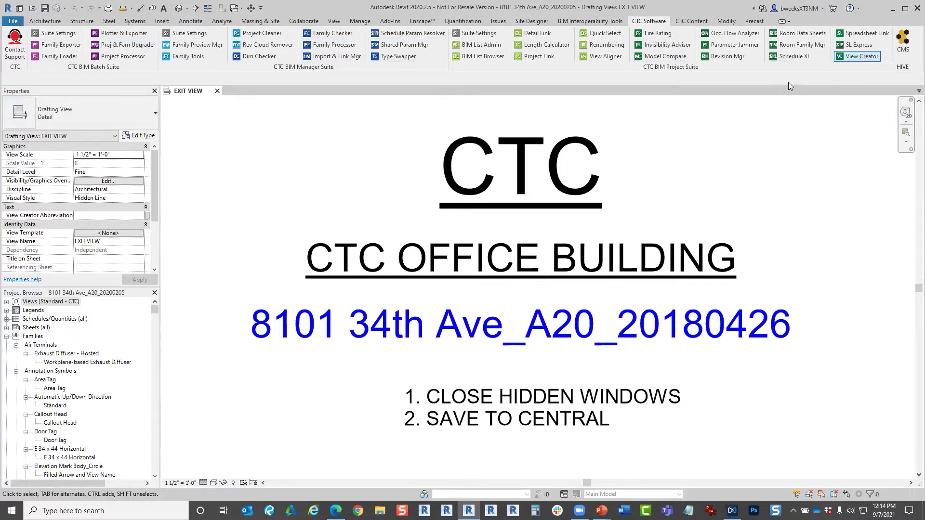
Collapse the Families branch and the ???, Existing and New Construction view groups in the Project Browser.
click(6, 336)
click(6, 301)
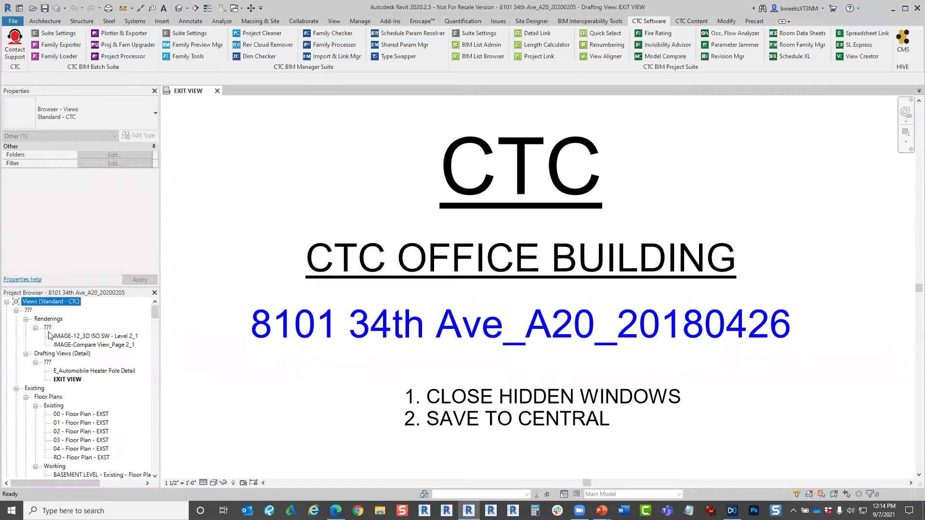
click(16, 311)
click(16, 319)
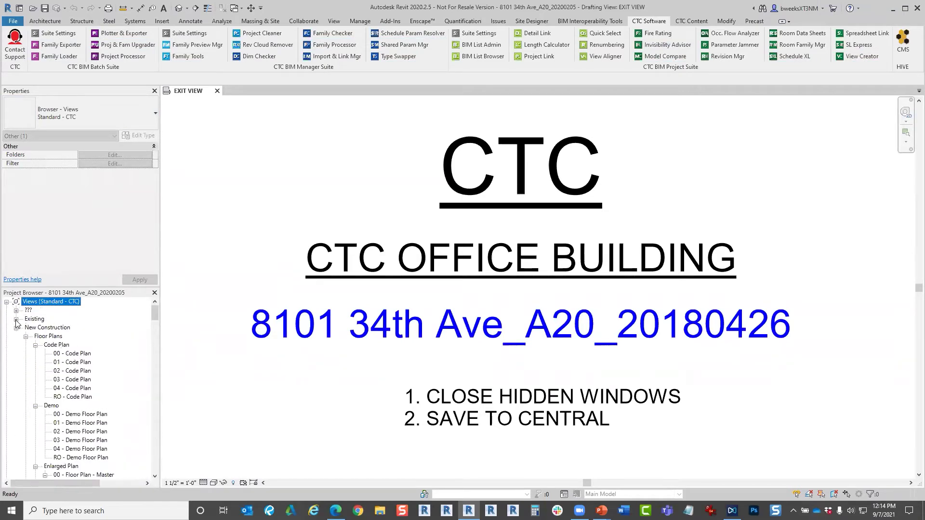
click(16, 328)
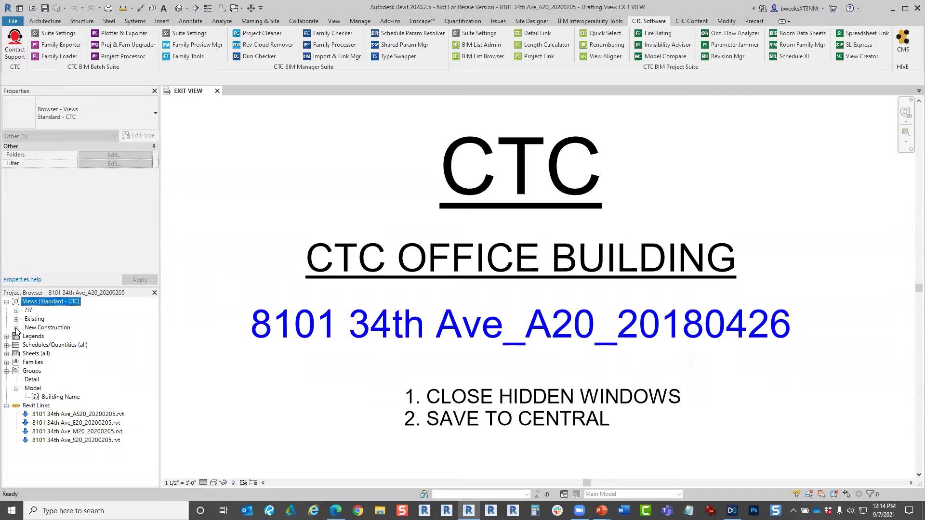
Open the {3D} view listed under the New Construction 3D views.
click(16, 328)
scroll(63, 344, down, 10)
scroll(84, 400, down, 5)
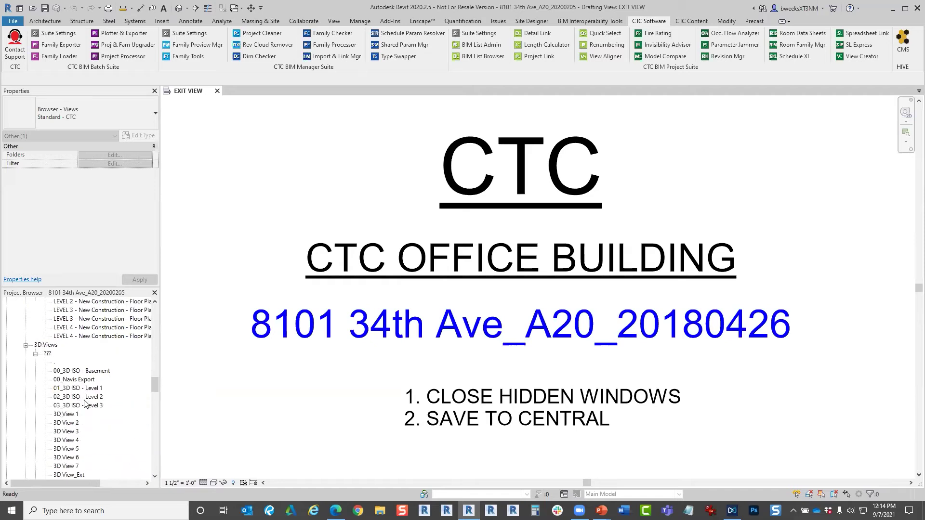
scroll(84, 404, down, 10)
scroll(114, 396, down, 5)
click(59, 415)
double_click(59, 414)
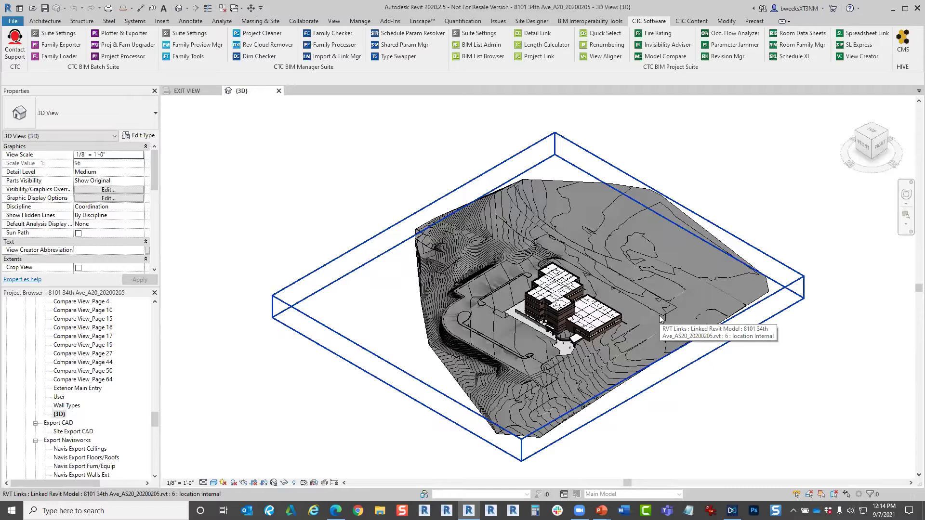
scroll(485, 191, up, 4)
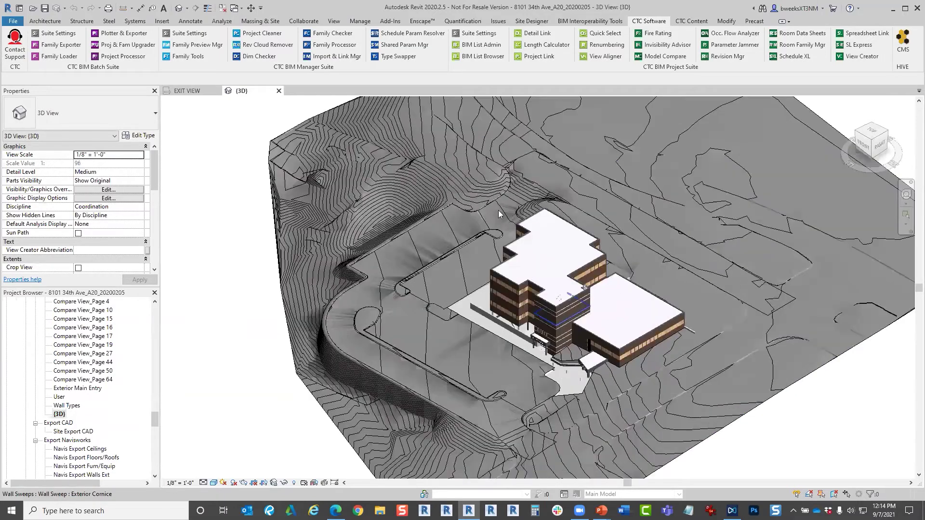
scroll(509, 207, up, 2)
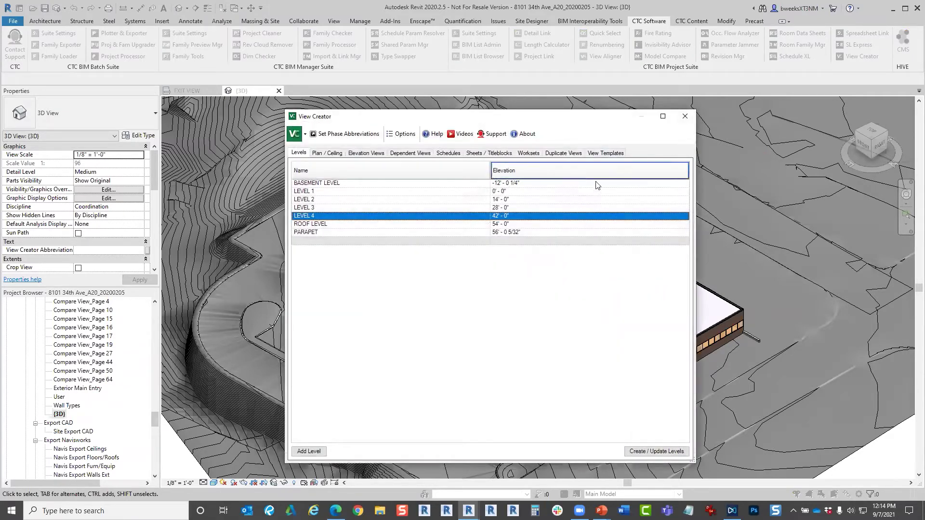
Add a new sheet named WALL SECTIONS to View Creator's sheets and titleblocks list.
click(501, 153)
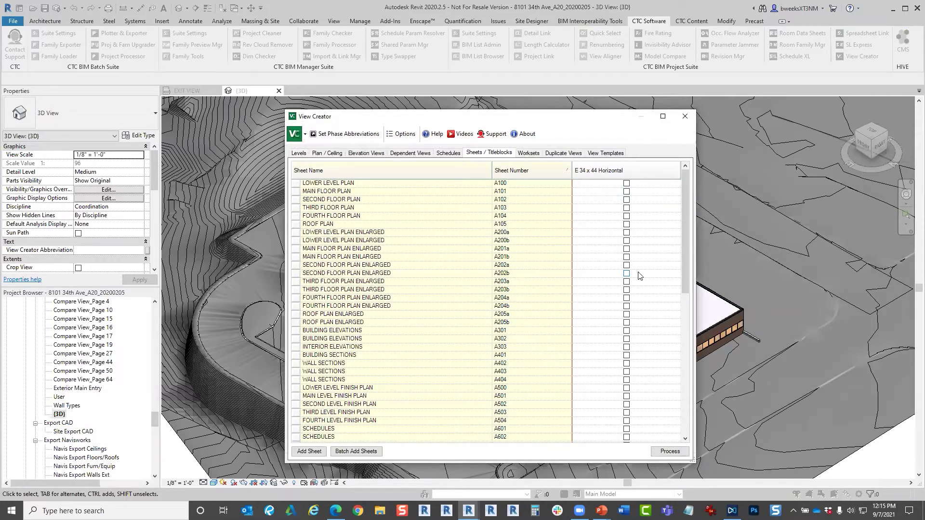
drag(685, 267, 673, 443)
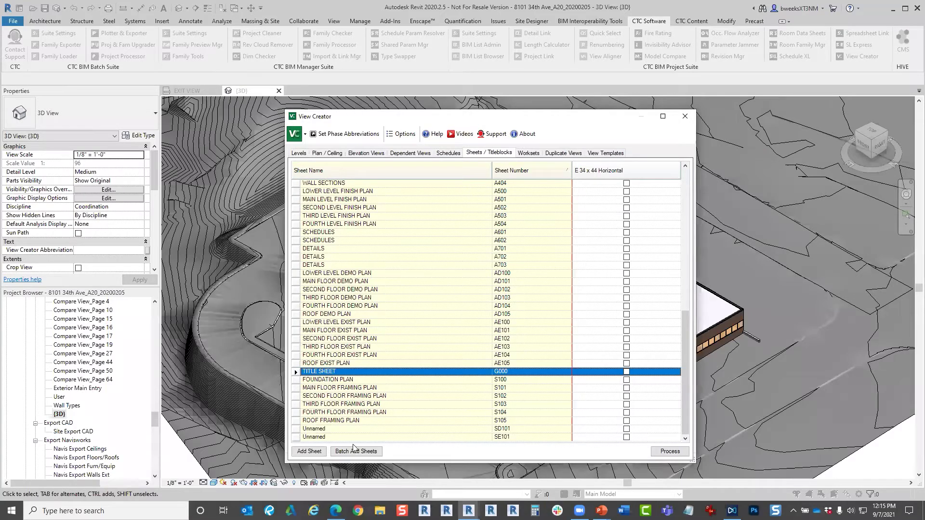
click(315, 454)
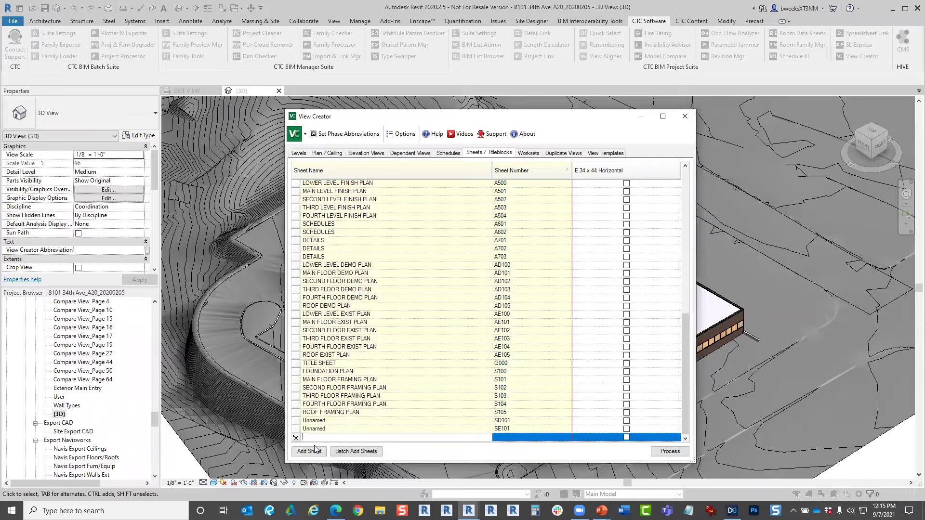
key(Caps_Lock)
text(WALL SE)
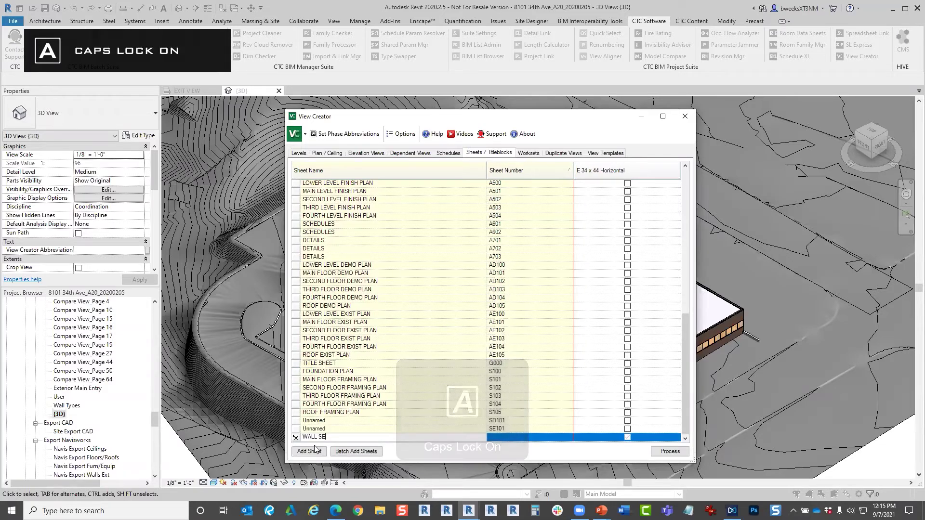
text(CTIONS)
click(524, 432)
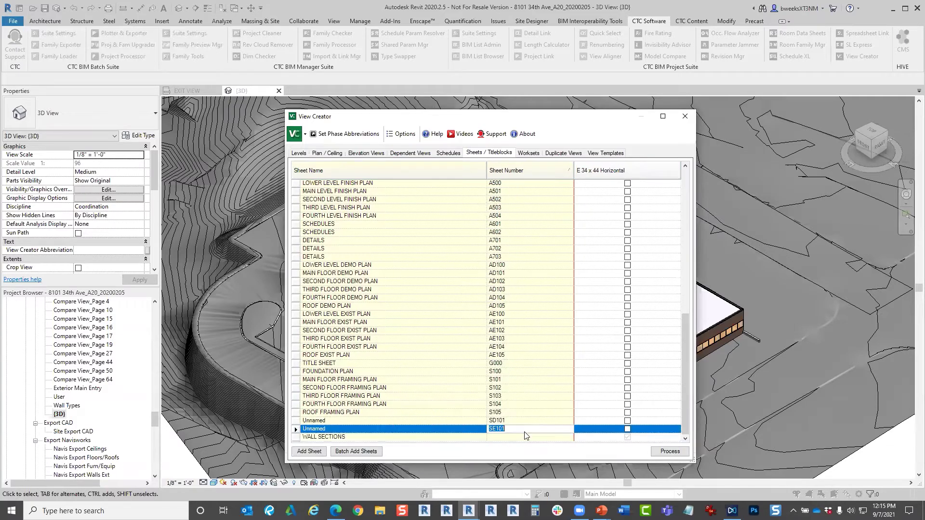
click(523, 437)
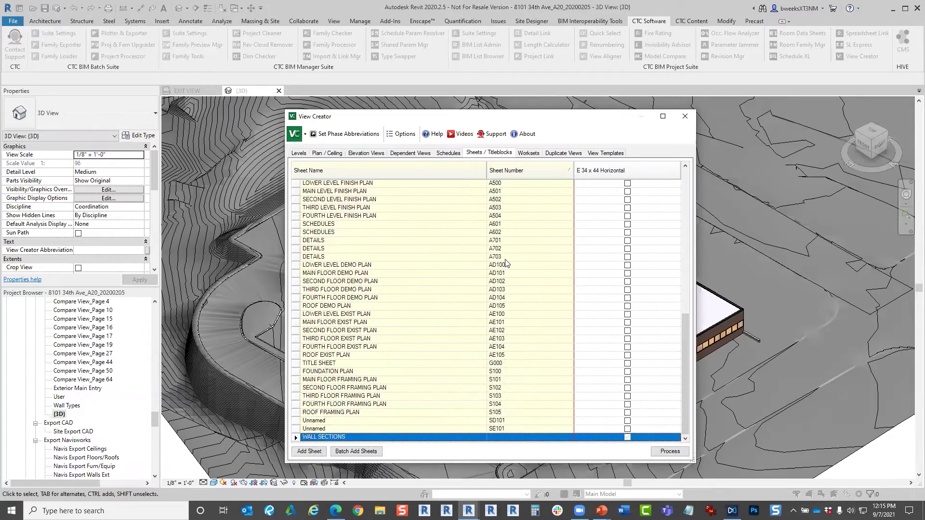
Give the new WALL SECTIONS sheet the number A405 and process the list to create it.
scroll(387, 245, up, 3)
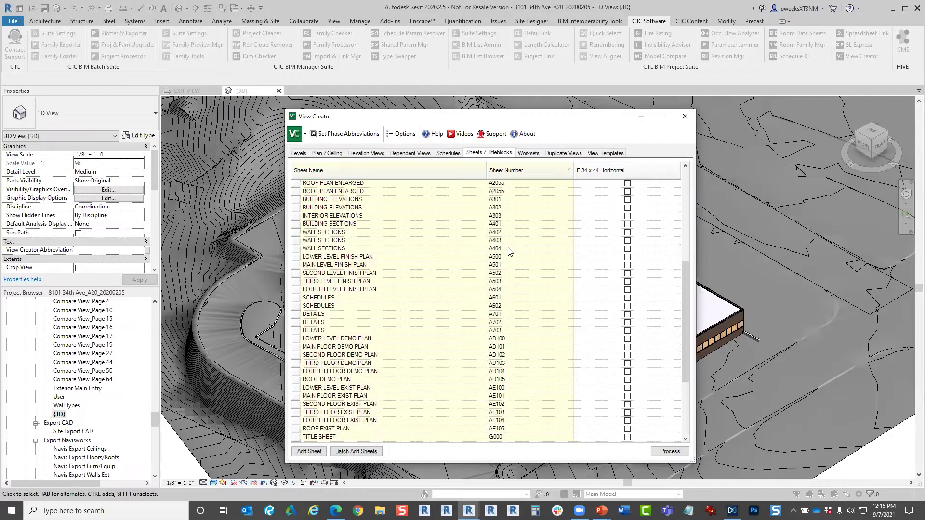
scroll(509, 251, down, 3)
click(506, 437)
text(A)
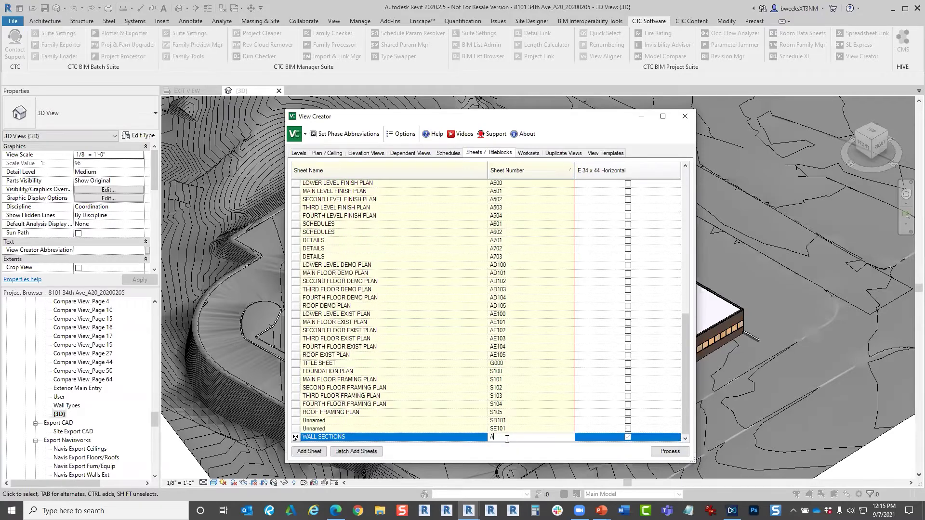
text(405)
click(670, 451)
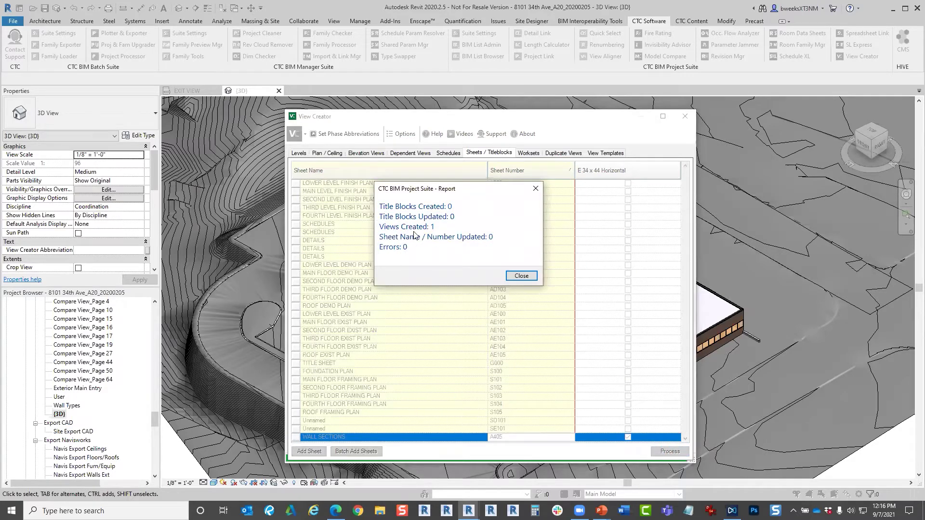
click(520, 276)
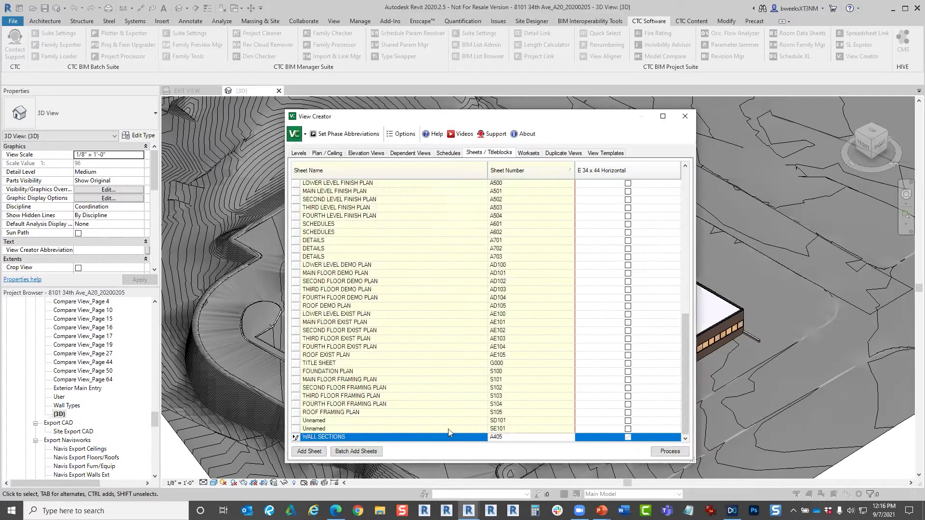
Batch add the sheets MECH PLAN, MECH RCP and MECH DETAILS with the E 34 x 44 Horizontal title block.
click(348, 455)
text(F)
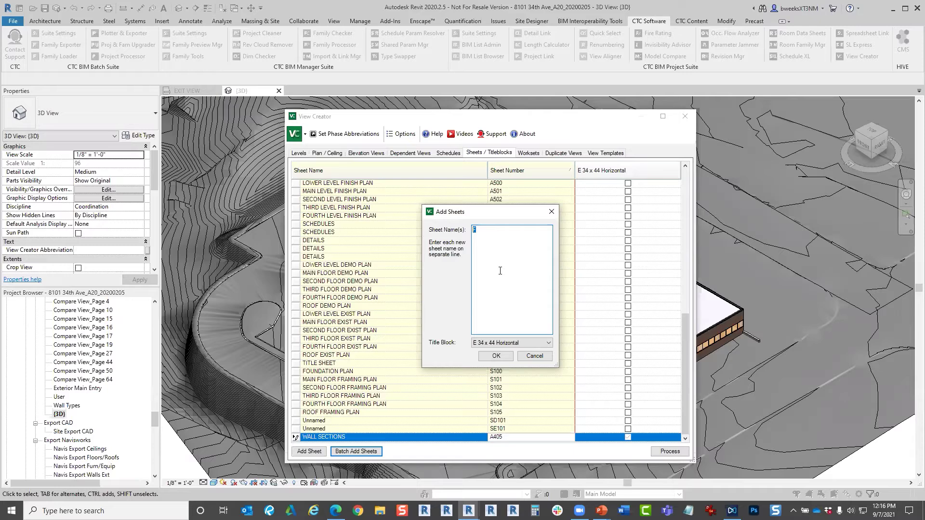
text(MEC)
text(CH)
text( PLL)
text(MECH )
text(AILS)
click(501, 356)
Number the MECH PLAN, MECH RCP and MECH DETAILS sheets M1, M2 and M3, and process them to create the sheets.
click(509, 420)
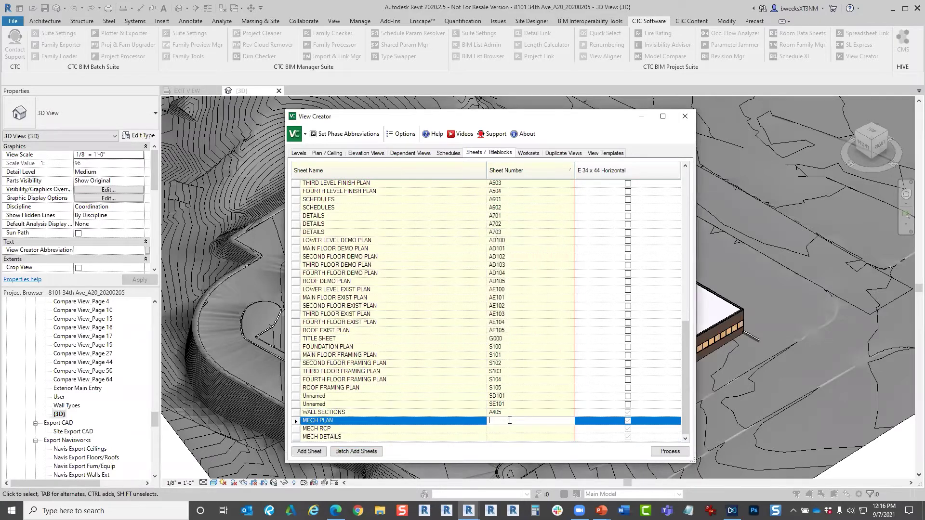
text(M1)
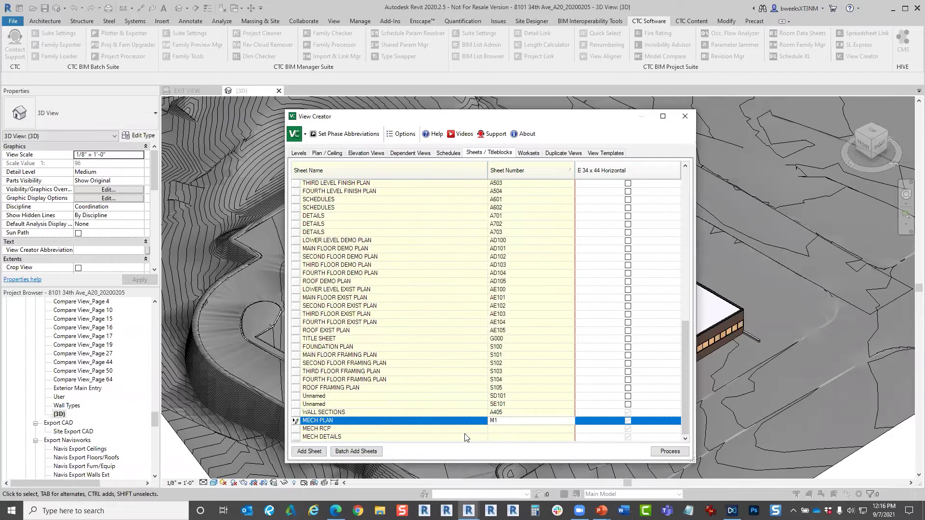
click(503, 429)
text(M2)
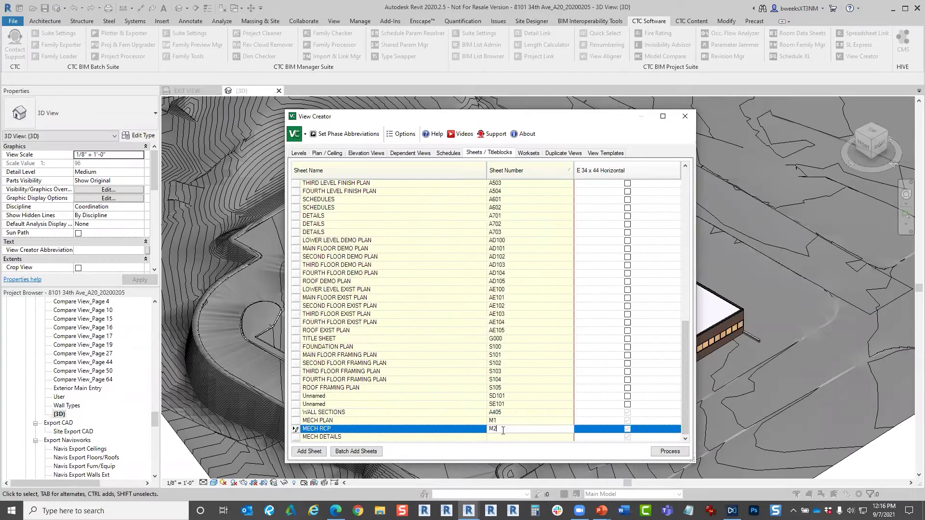
click(541, 437)
text(M3)
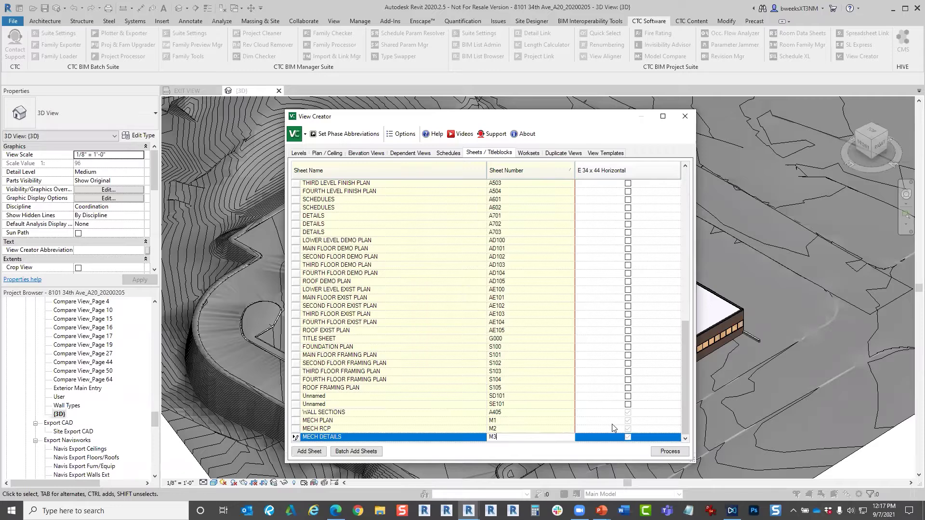
click(669, 451)
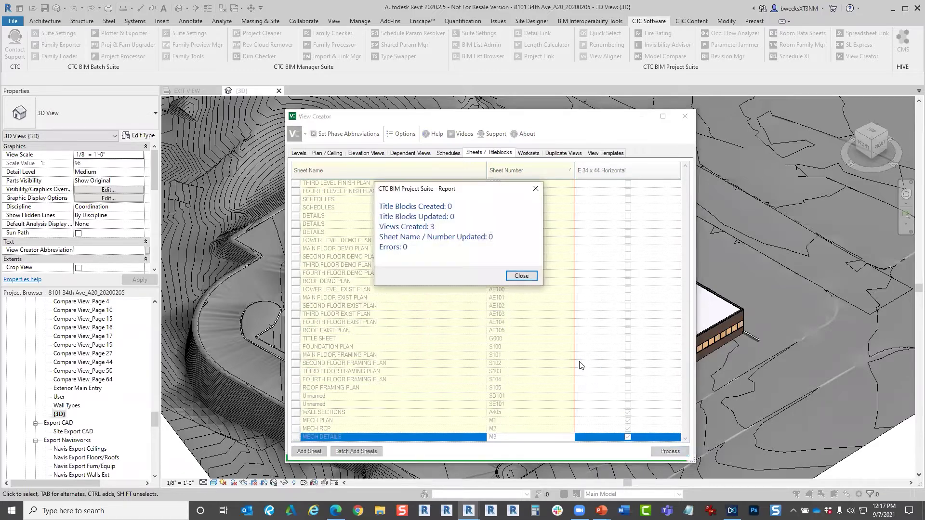
click(529, 278)
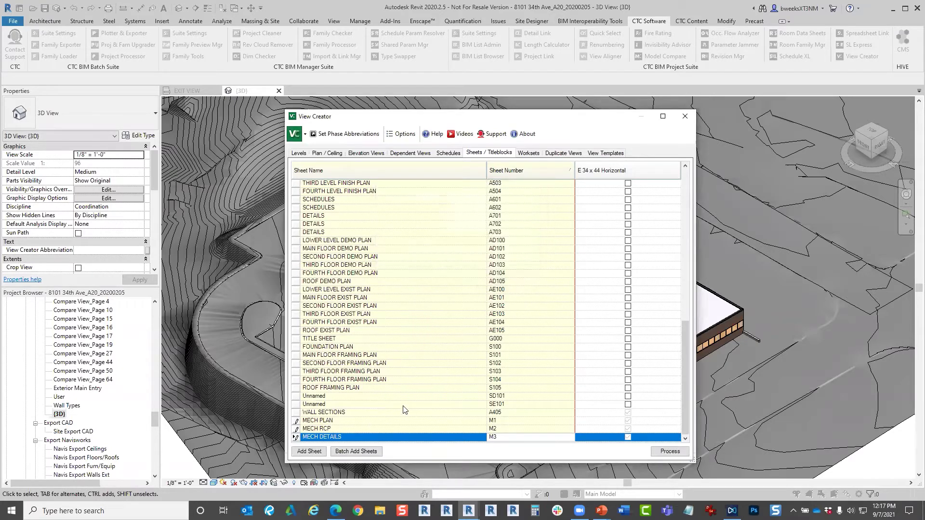
Close View Creator and the {3D} view to return to the EXIT VIEW drafting view.
click(471, 413)
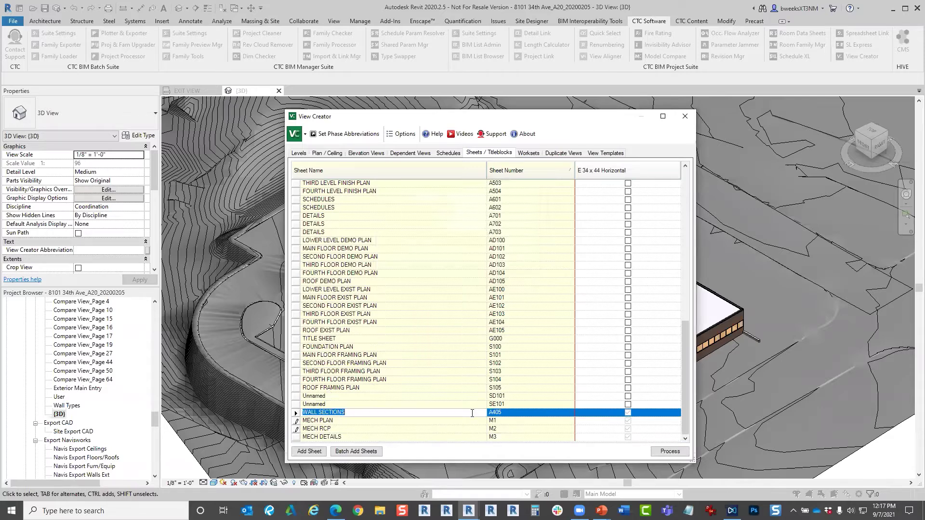
click(155, 420)
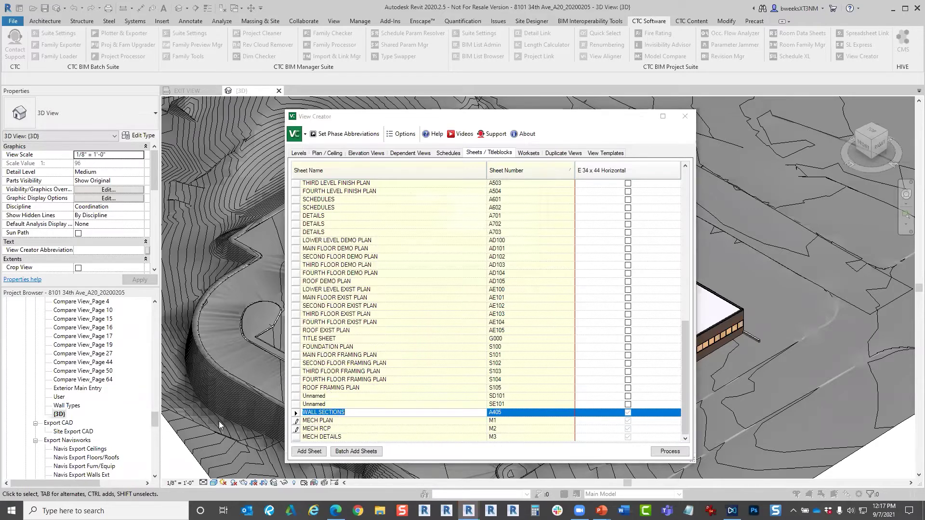
key(Escape)
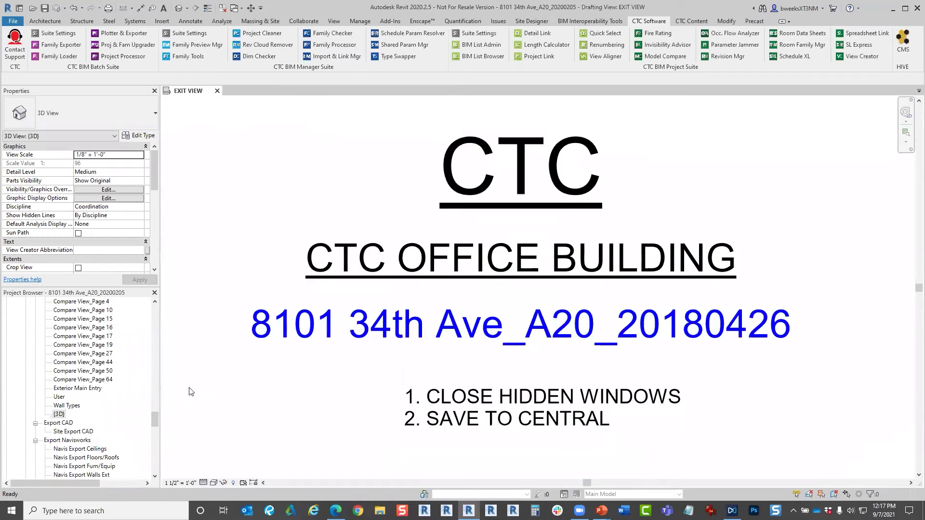
key(ctrl+F4)
Collapse all sheet branches in the Project Browser and look through the Sheets list for the newly created sheets.
drag(156, 420, 152, 471)
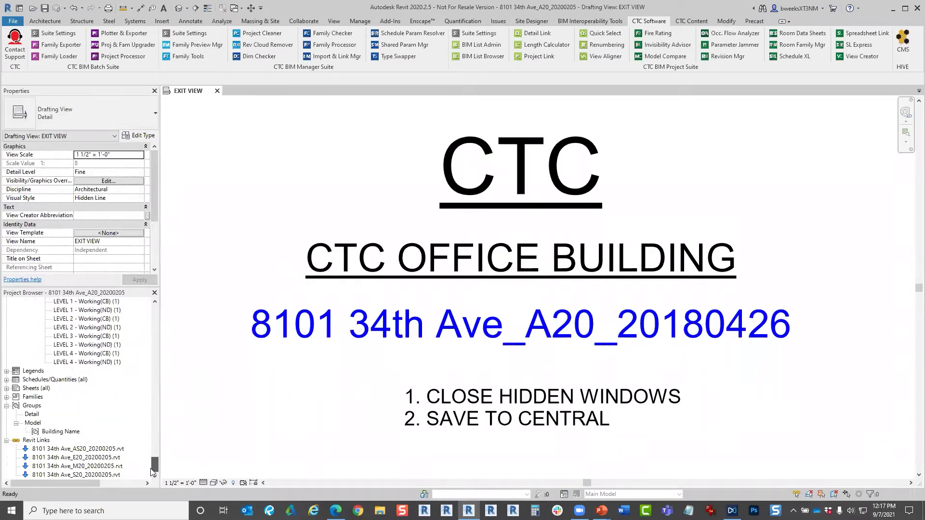
click(7, 389)
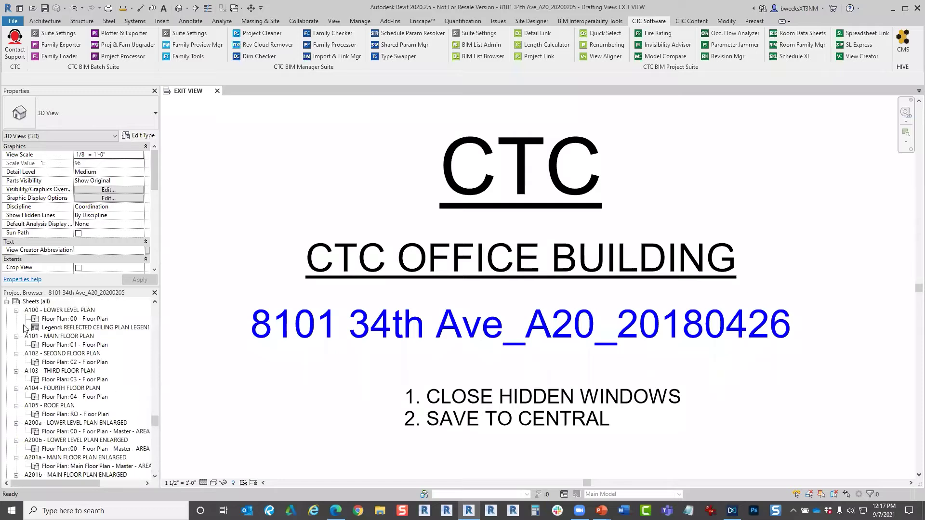
right_click(36, 302)
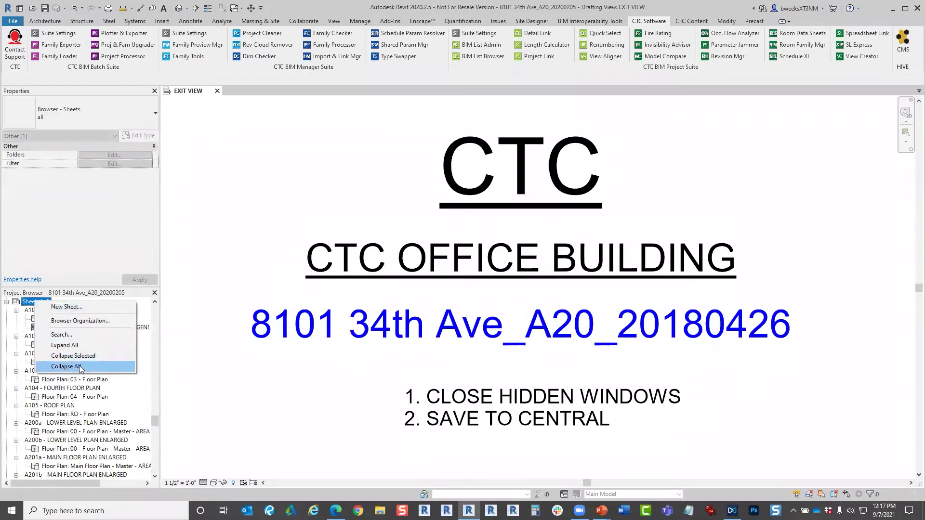
click(81, 367)
click(8, 330)
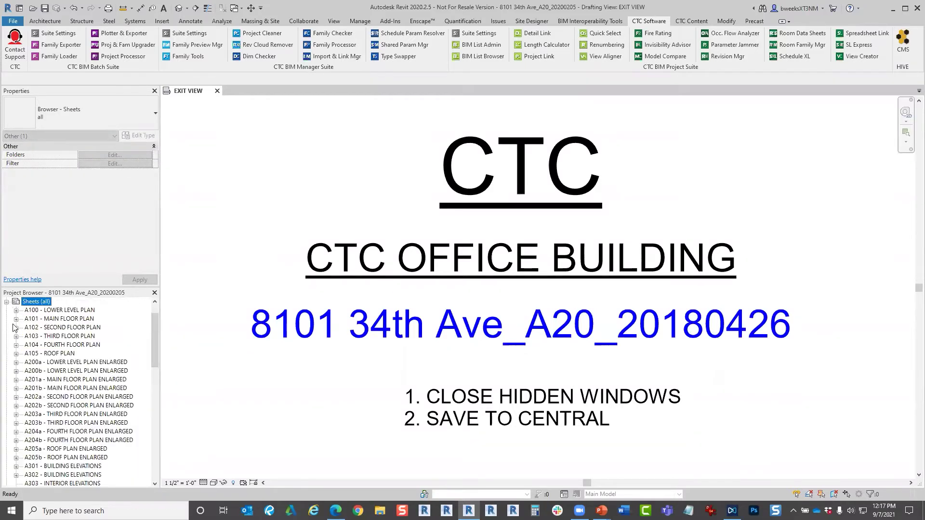
scroll(88, 364, down, 2)
scroll(95, 412, down, 2)
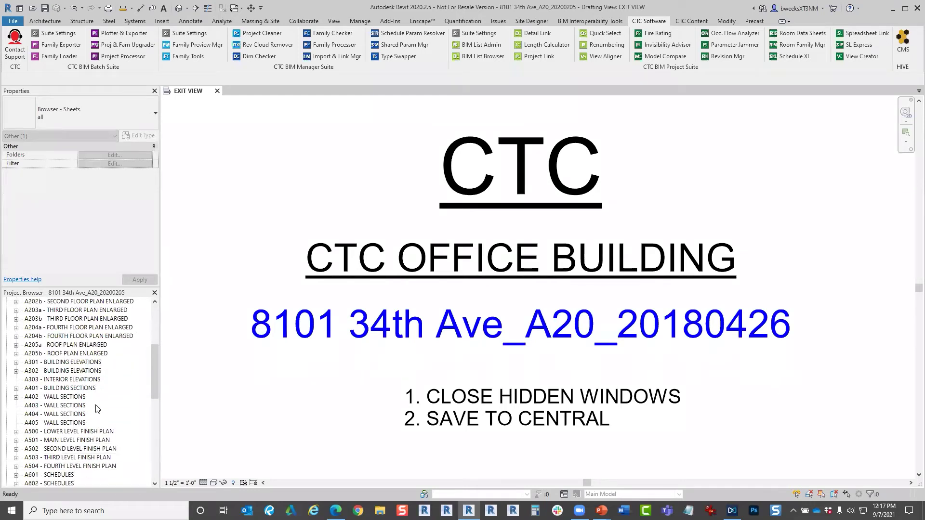
Open sheet A405 - WALL SECTIONS and start View Creator, moving its window aside.
scroll(68, 416, down, 2)
double_click(53, 379)
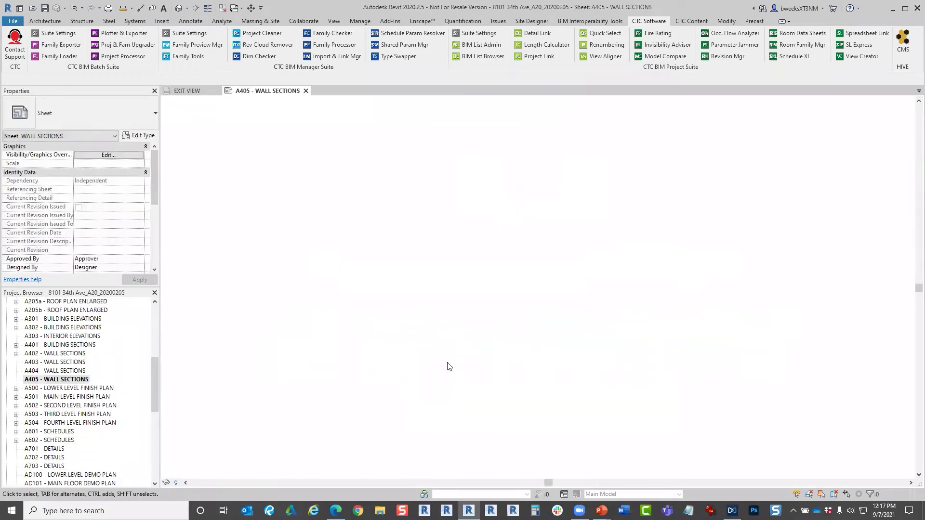
click(859, 56)
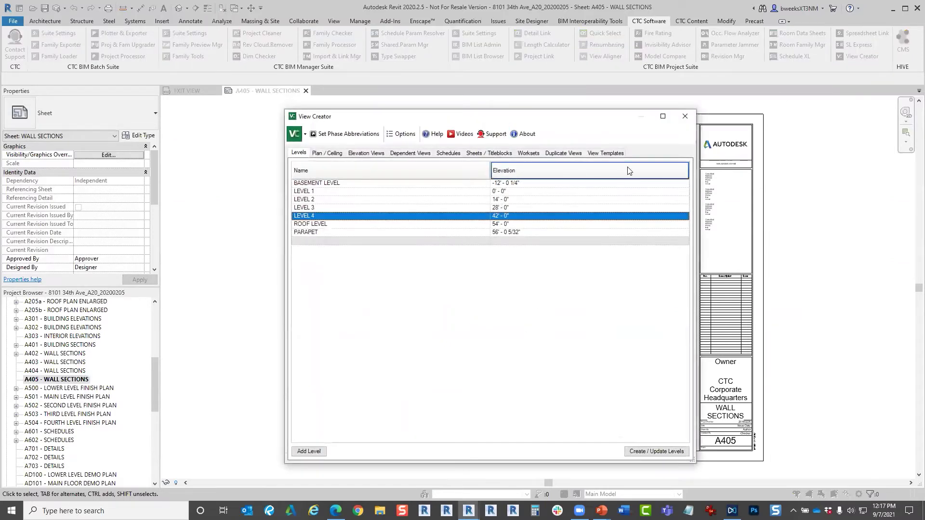
drag(596, 120, 460, 126)
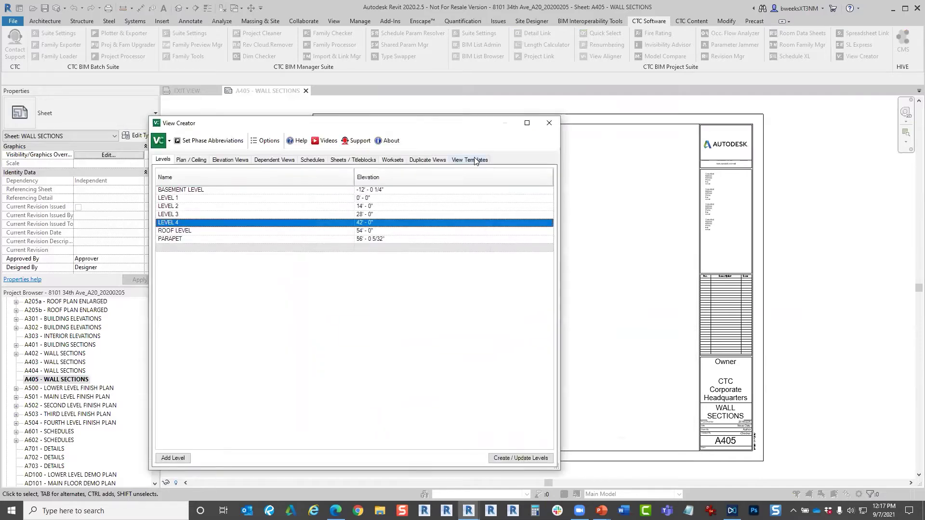
Show the Duplicate Views list in View Creator, sorted by view name, in a maximized window.
click(428, 160)
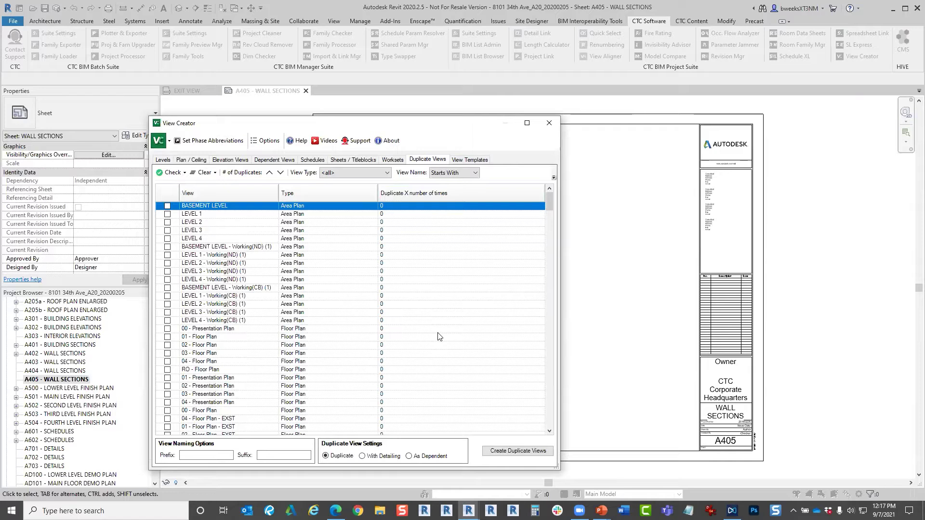
click(223, 197)
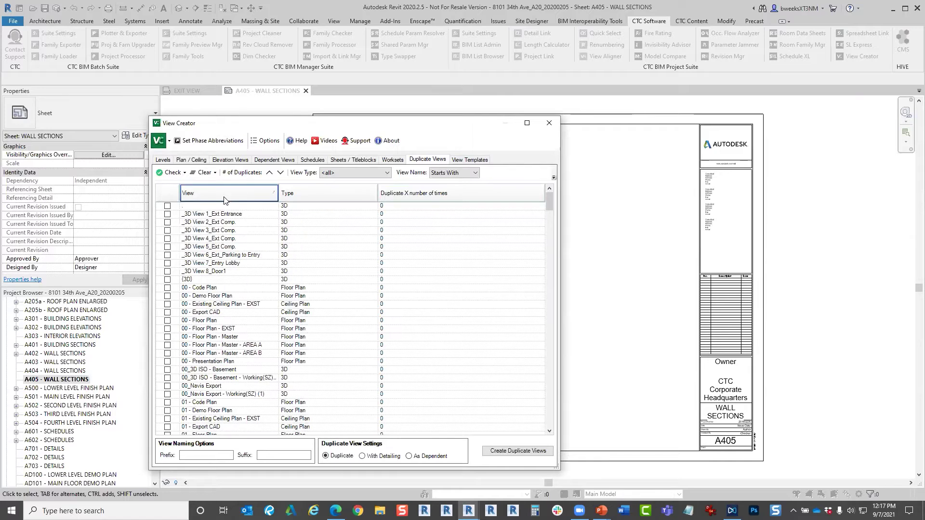
drag(329, 118, 362, 106)
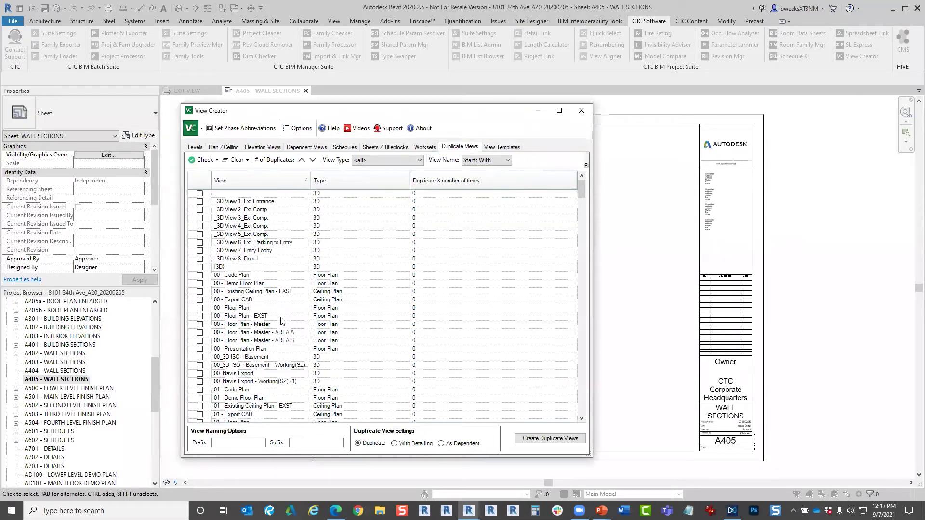
scroll(315, 378, down, 2)
scroll(316, 366, up, 2)
click(560, 111)
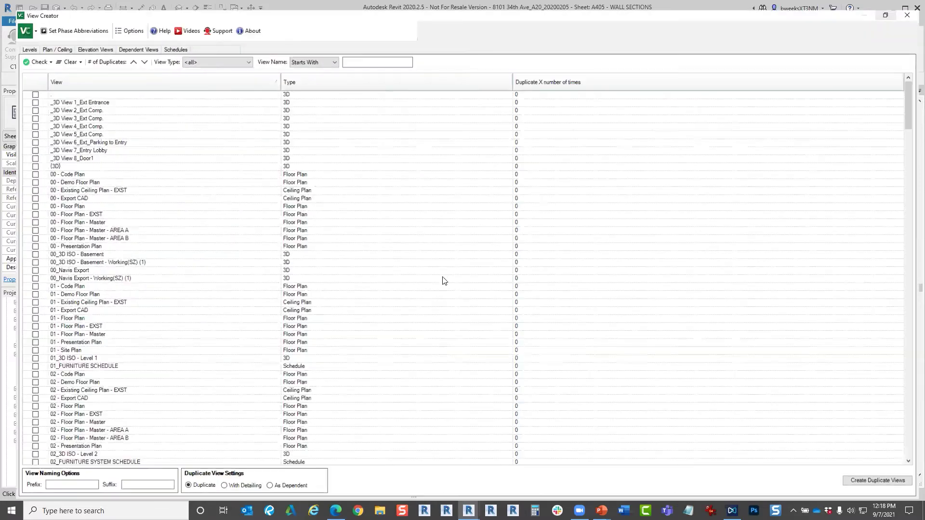
Filter the duplicate list to the Section view type and mark Section 1 and Section 2 for duplication.
click(227, 54)
click(209, 136)
click(19, 102)
click(19, 111)
click(20, 119)
click(20, 119)
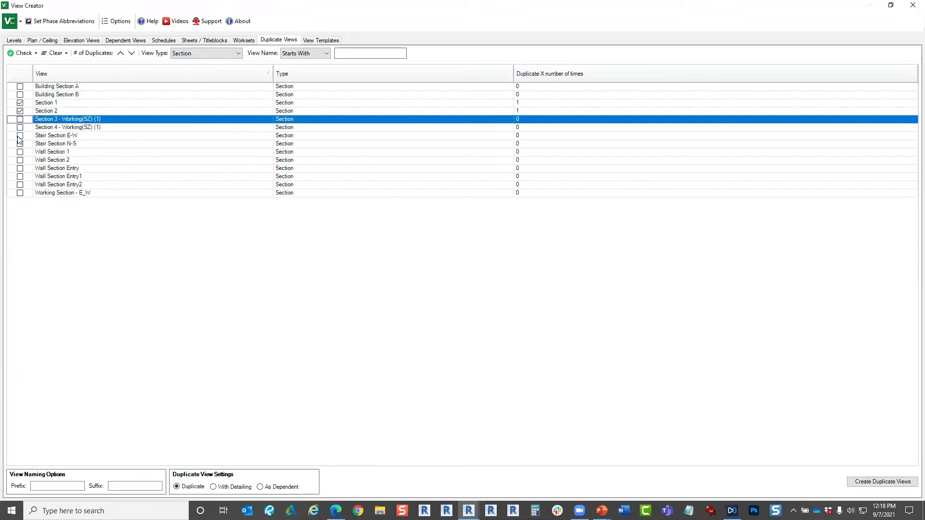
Mark both stair sections, Wall Section 1 and 2, the three Wall Section Entry views and Working Section - E_W for duplication.
click(19, 135)
click(20, 143)
click(20, 152)
click(19, 160)
click(19, 168)
click(20, 176)
click(20, 184)
click(20, 192)
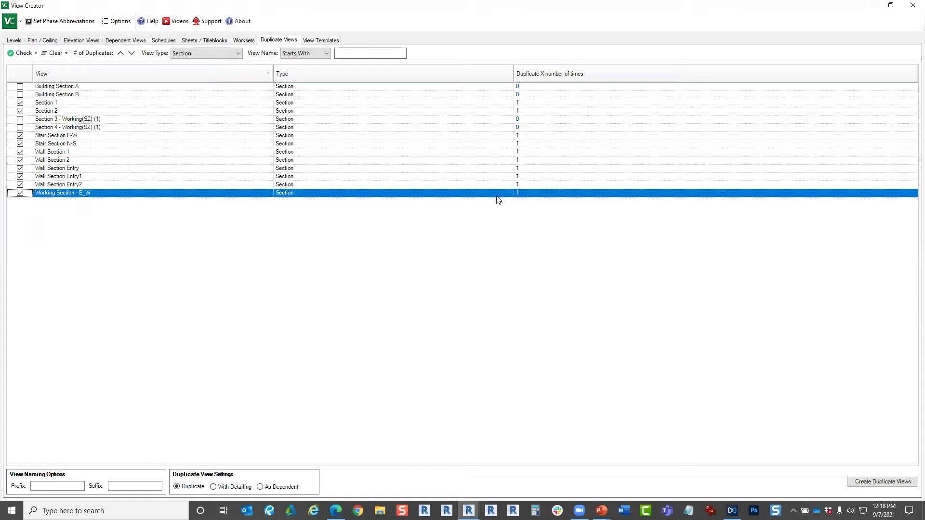
Create the duplicate section views with the prefix "NEW -" and close View Creator.
click(55, 486)
click(867, 487)
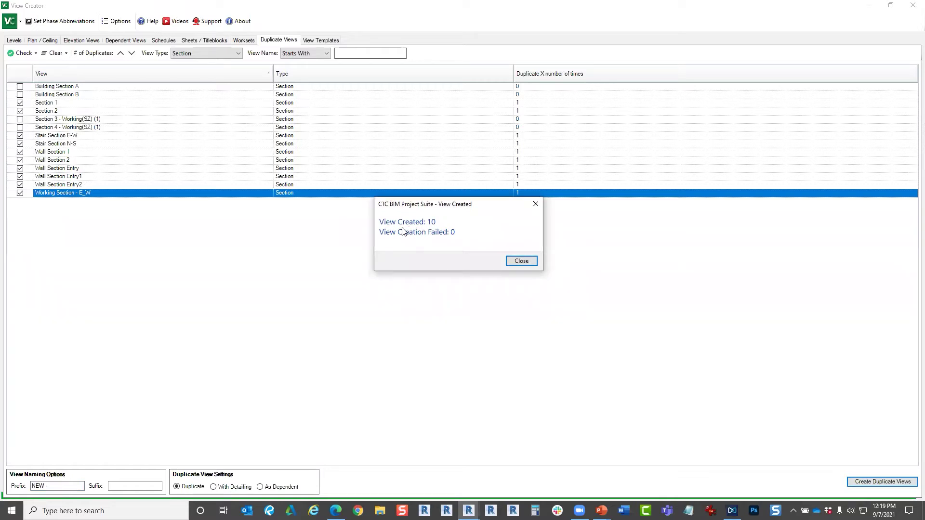
click(521, 260)
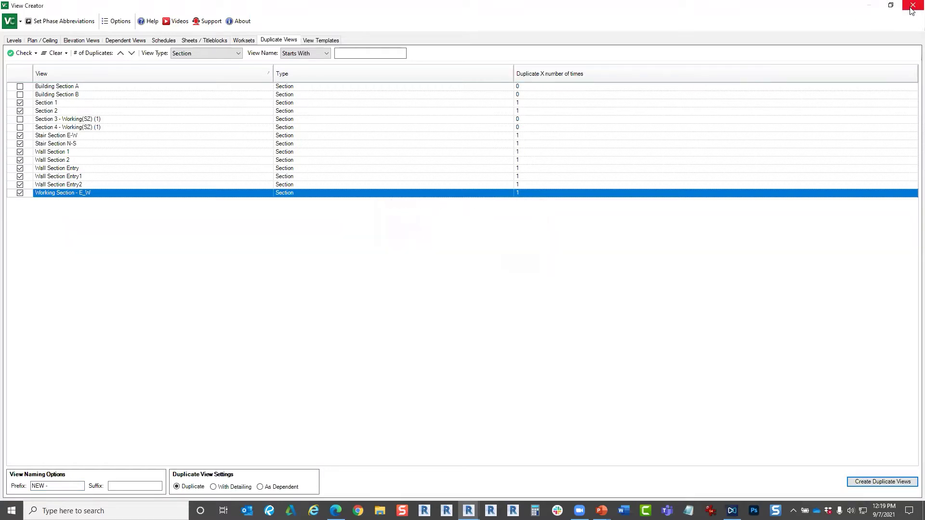
click(912, 7)
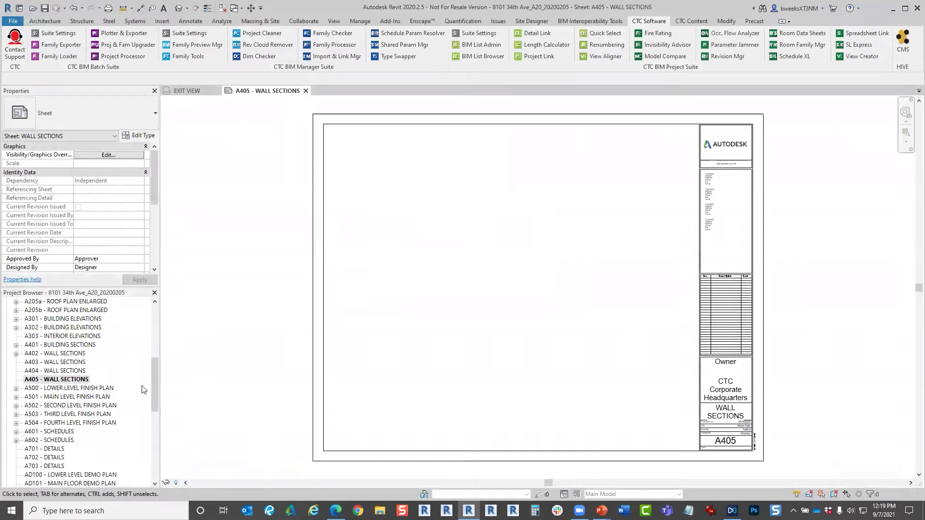
Expand the New Construction wall sections in the Project Browser down to the individual views under ??? and Working.
drag(156, 395, 156, 345)
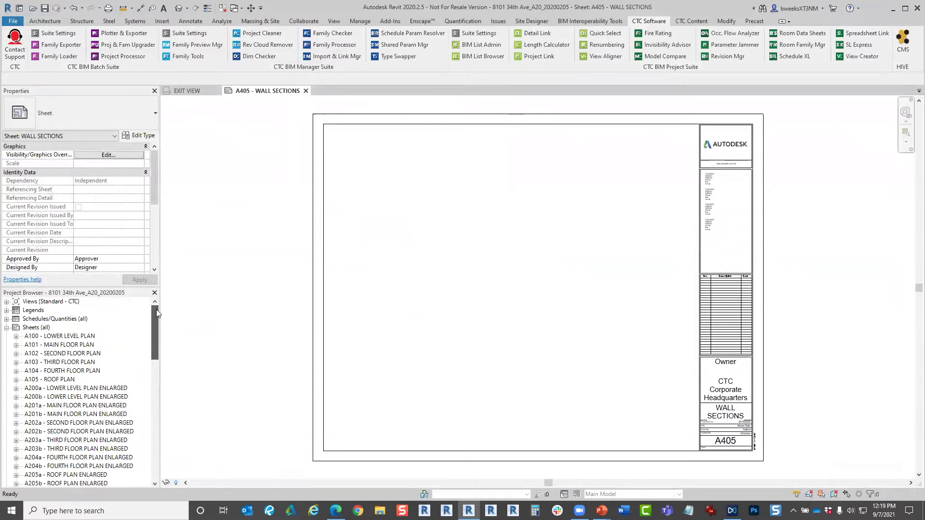
click(7, 303)
click(16, 328)
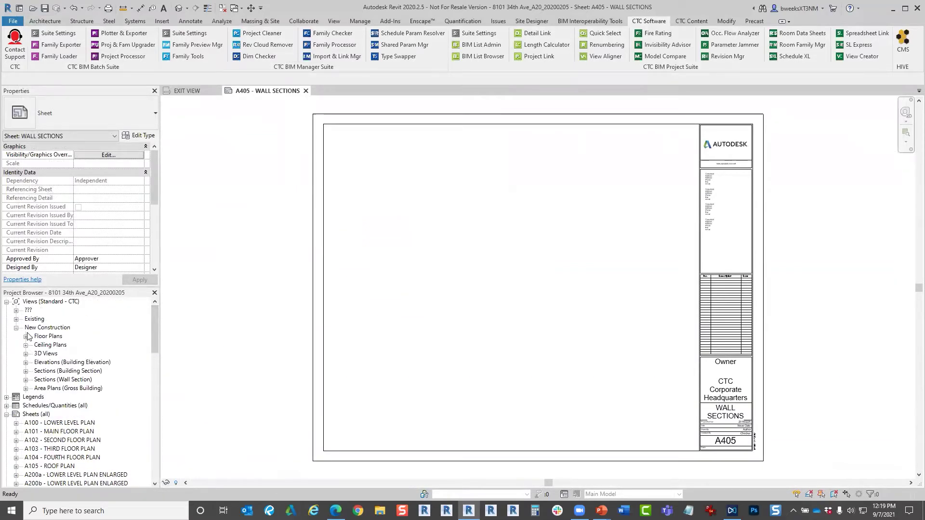
click(26, 380)
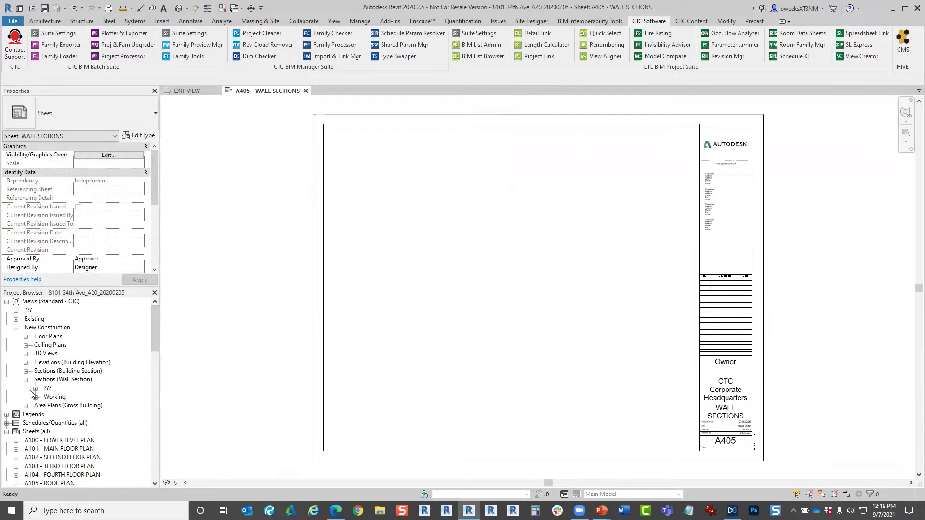
click(35, 397)
click(36, 389)
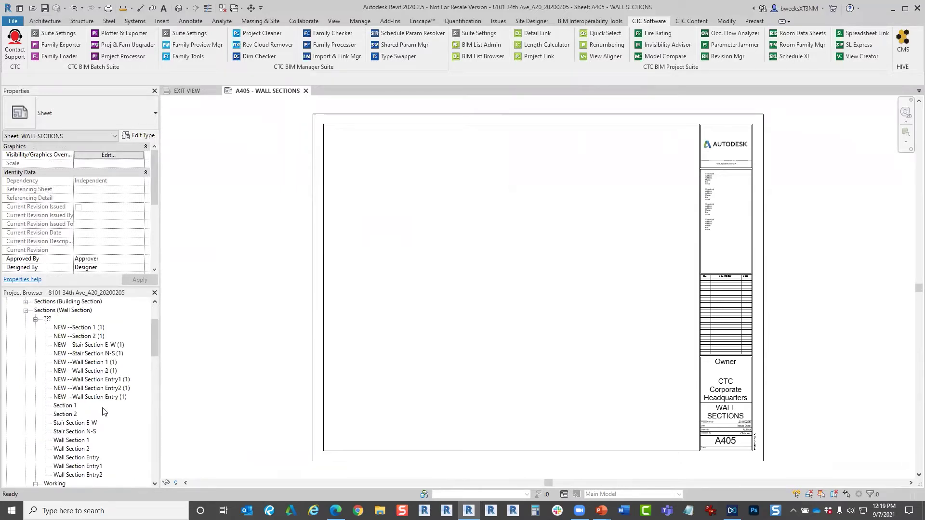
right_click(84, 426)
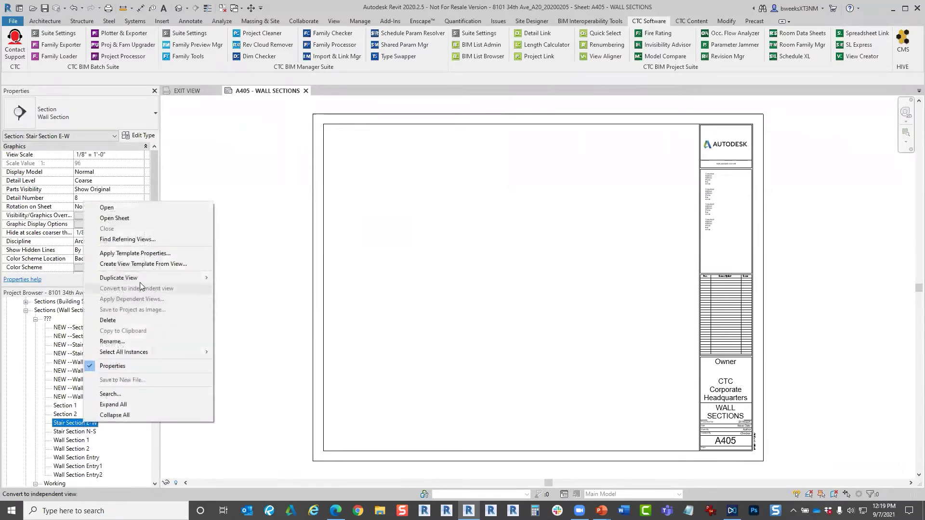
mouse_move(144, 279)
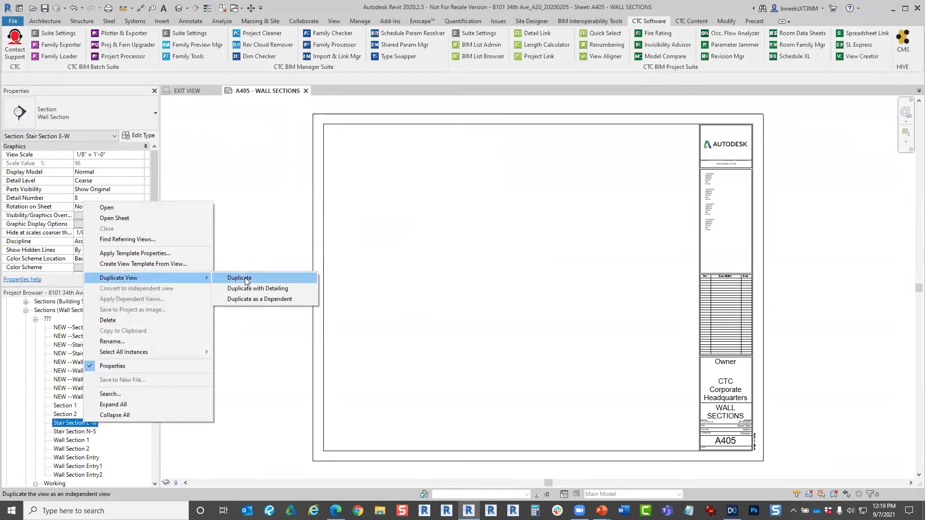
click(68, 432)
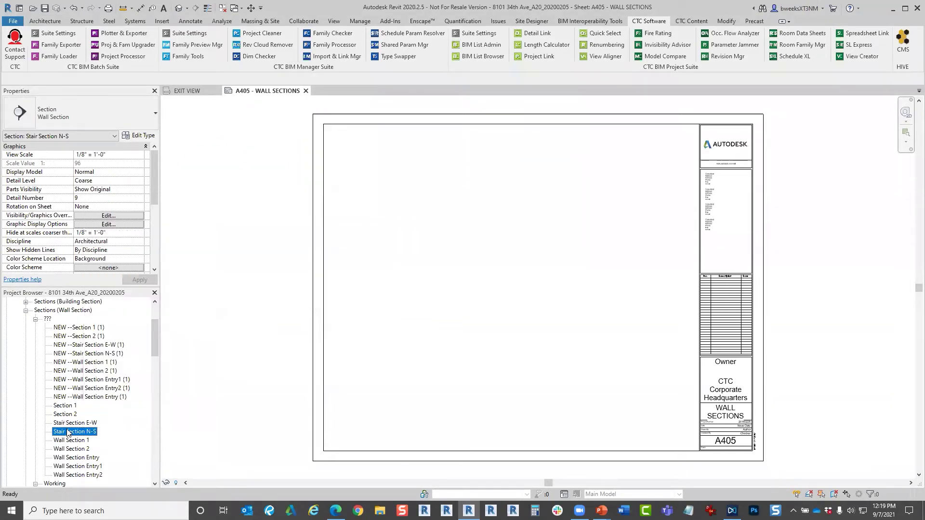
right_click(67, 432)
click(266, 343)
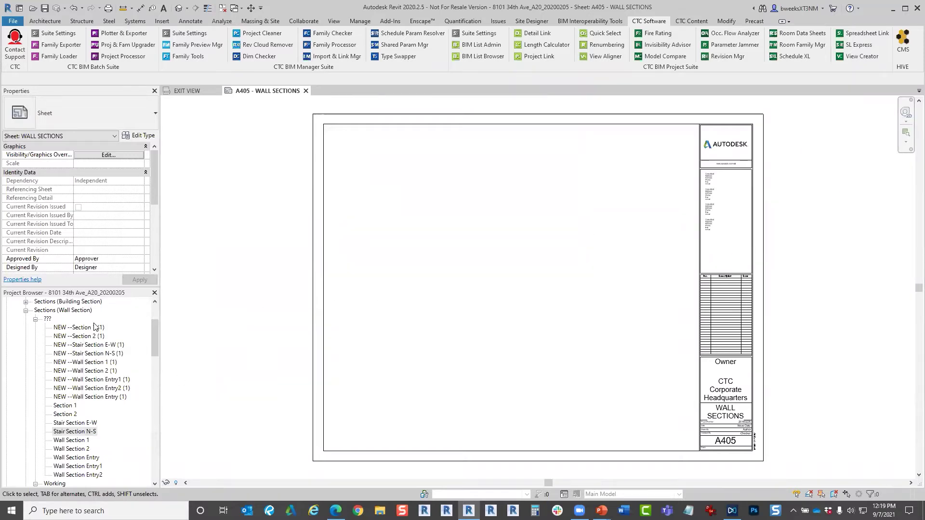
Place NEW --Section 1 (1), NEW --Section 2 (1) and NEW --Stair Section E-W (1) on sheet A405 in a column beside the title block.
click(77, 327)
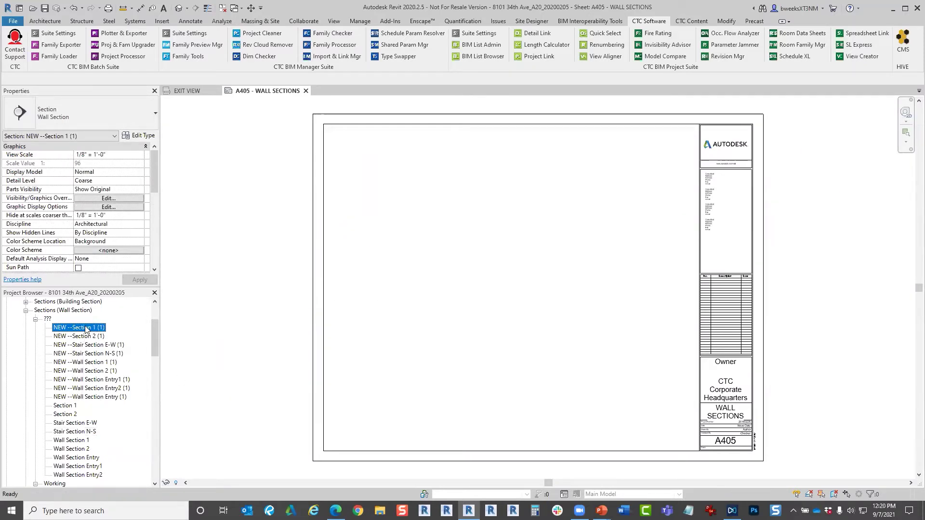
drag(649, 183, 650, 183)
click(658, 174)
drag(80, 337, 654, 289)
click(655, 290)
drag(77, 344, 657, 399)
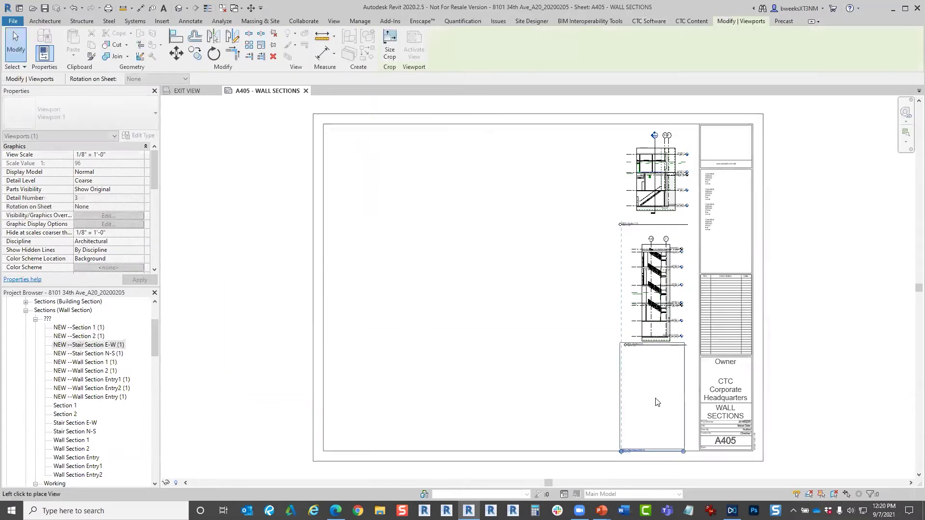
click(657, 402)
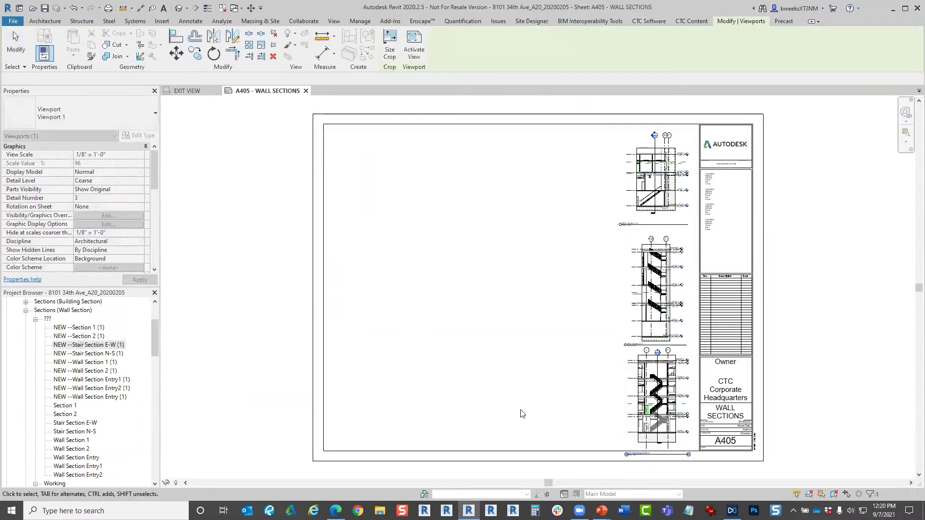
Place NEW --Stair Section N-S (1), NEW --Wall Section 1 (1) and NEW --Wall Section 2 (1) as a second column on the sheet.
click(92, 353)
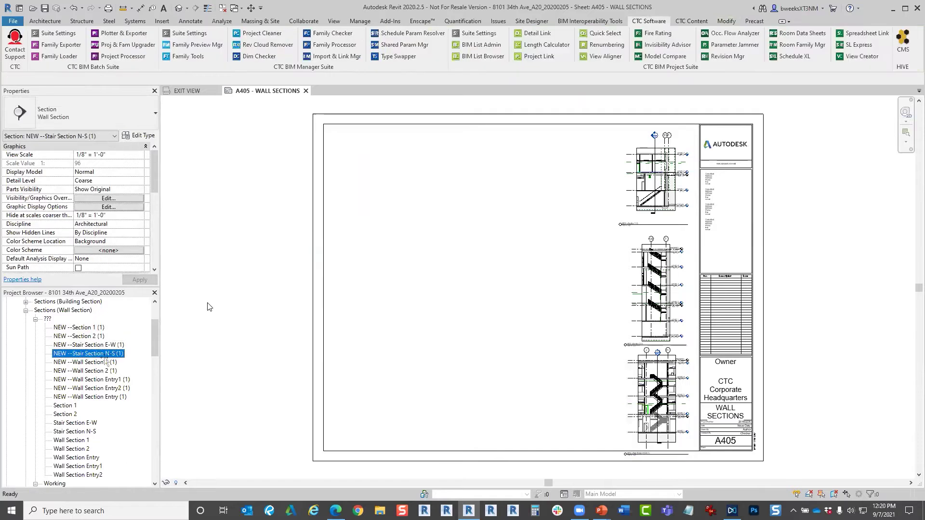
click(567, 174)
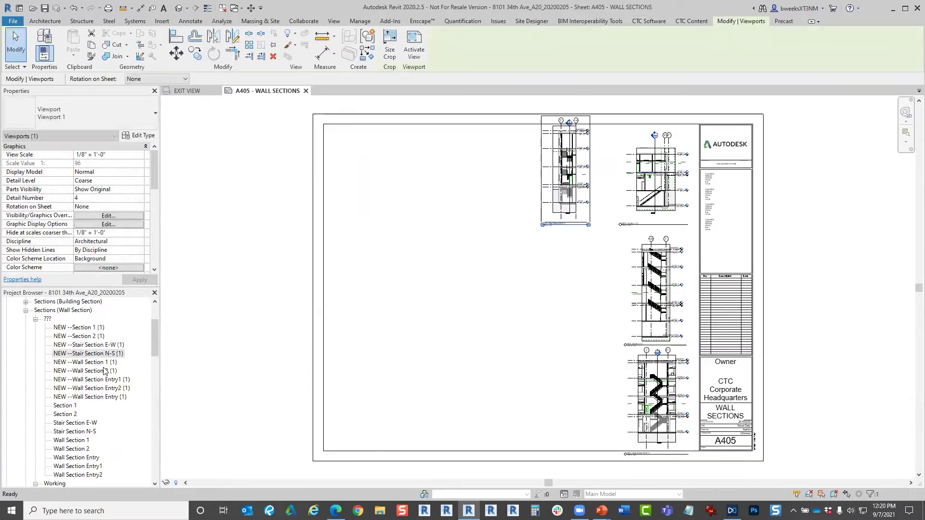
click(96, 363)
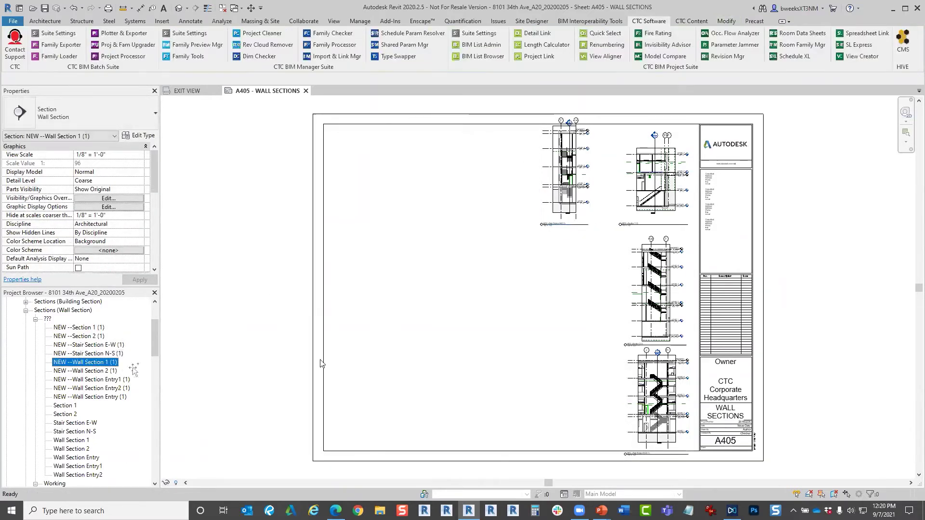
click(567, 303)
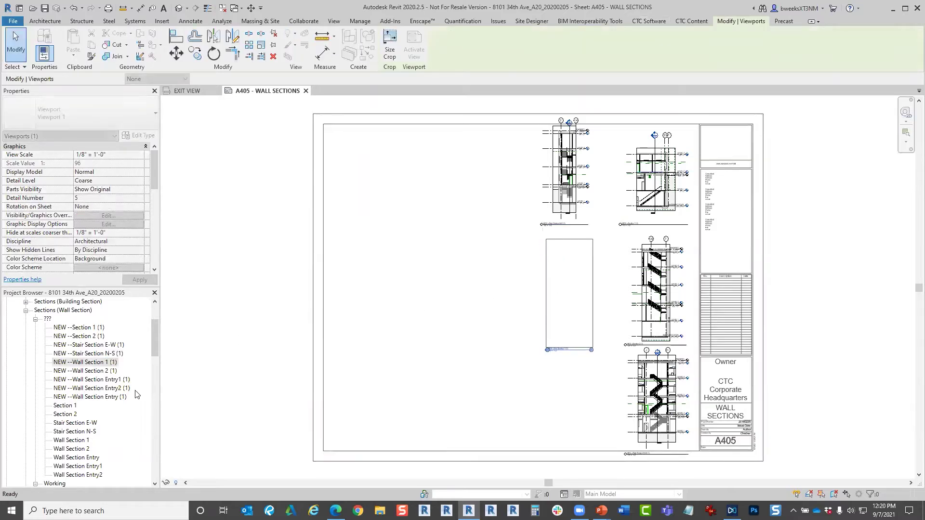
click(85, 370)
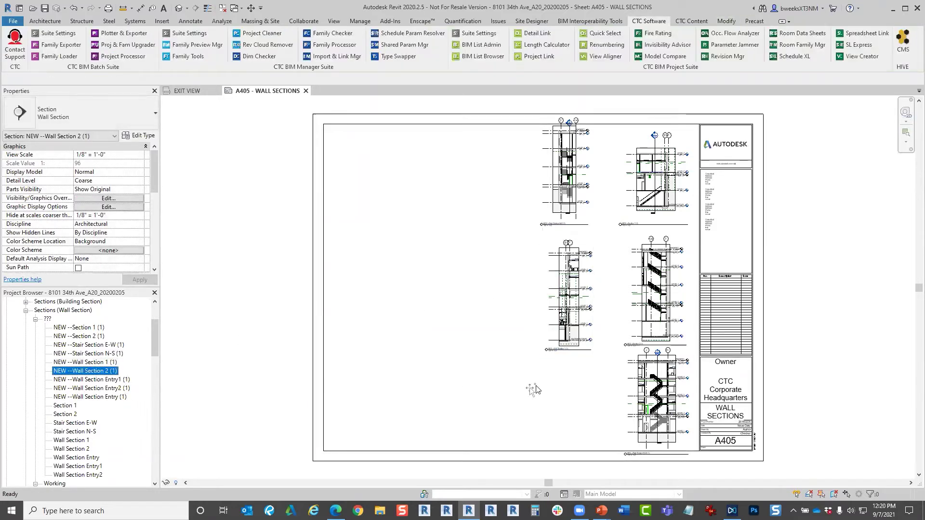
click(566, 407)
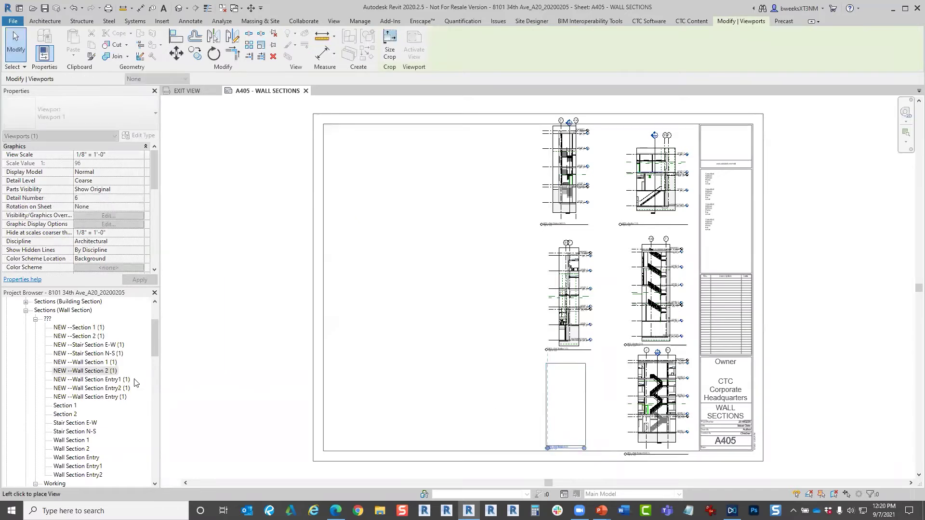
Place the NEW --Wall Section Entry1 (1), Entry2 (1) and Entry (1) views as a third column on the sheet.
drag(127, 379, 500, 168)
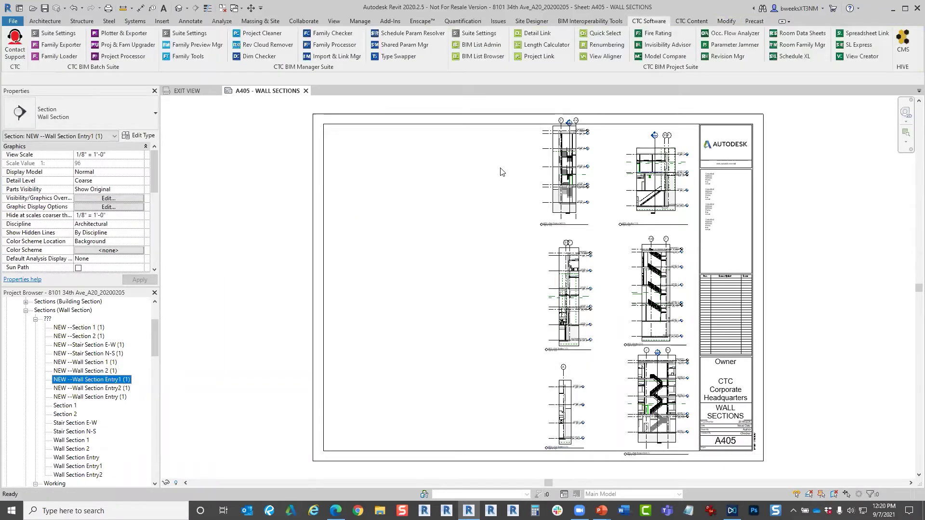
click(498, 171)
click(112, 388)
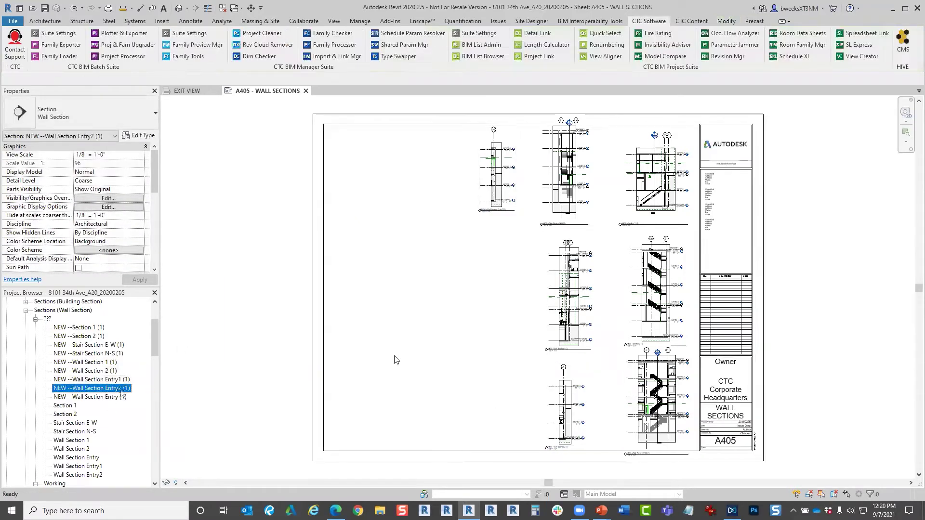
click(496, 298)
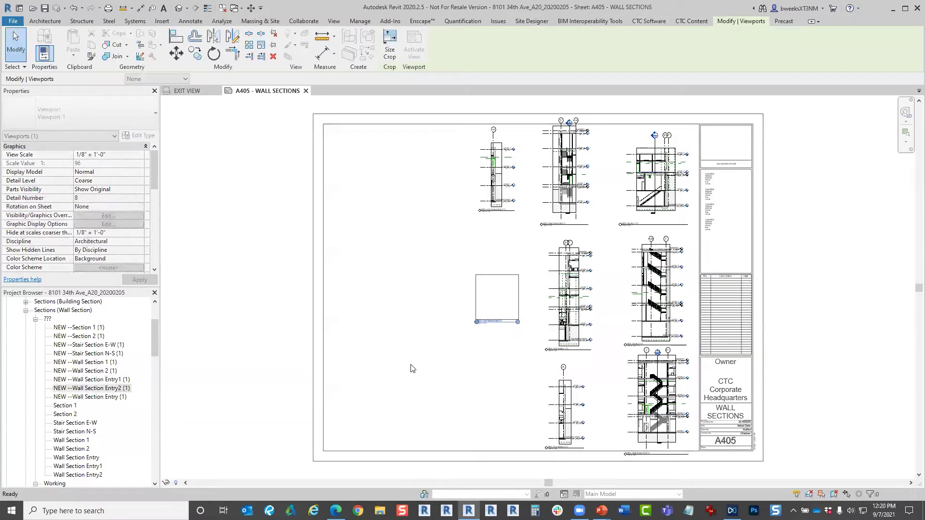
click(92, 397)
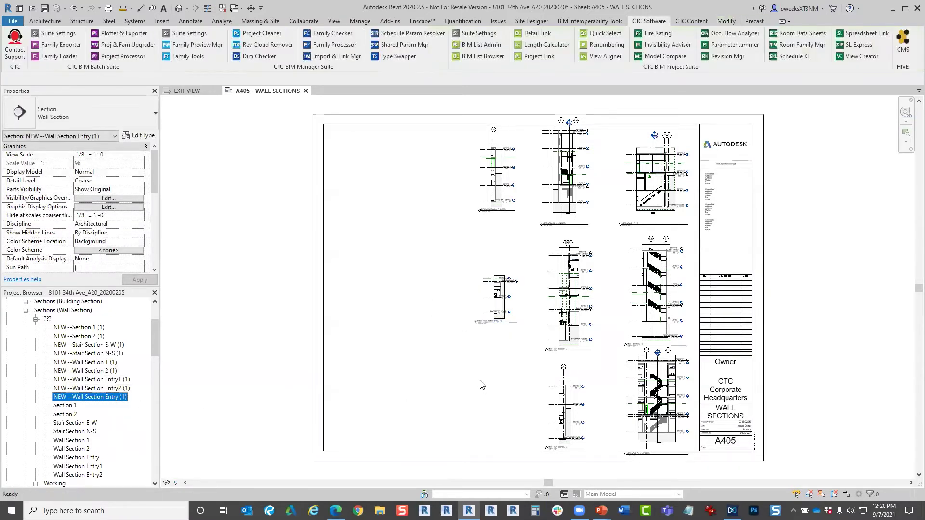
click(498, 405)
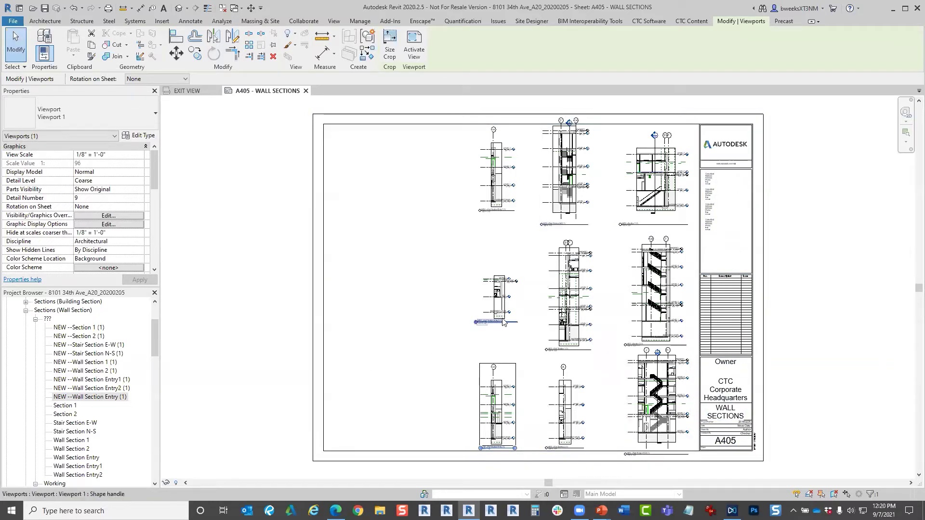
Examine the NEW --Wall Section Entry2 (1) viewport on the sheet and its view properties, including the assigned view template.
click(497, 302)
scroll(497, 302, up, 5)
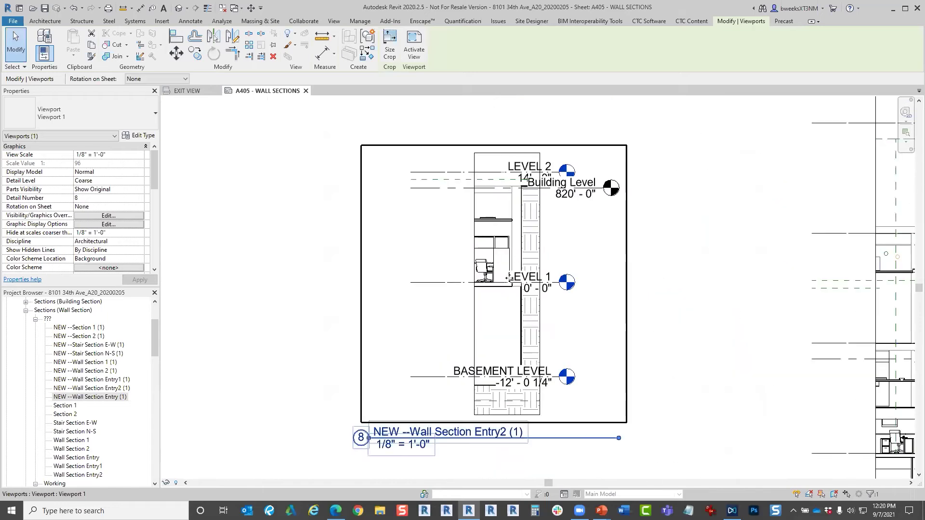
scroll(510, 290, down, 3)
scroll(434, 298, up, 2)
drag(155, 172, 151, 219)
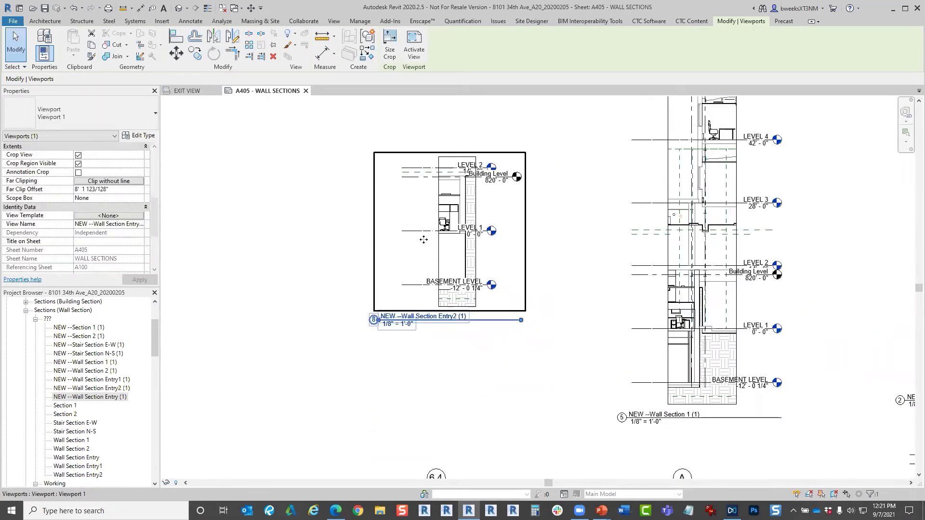
scroll(522, 239, down, 5)
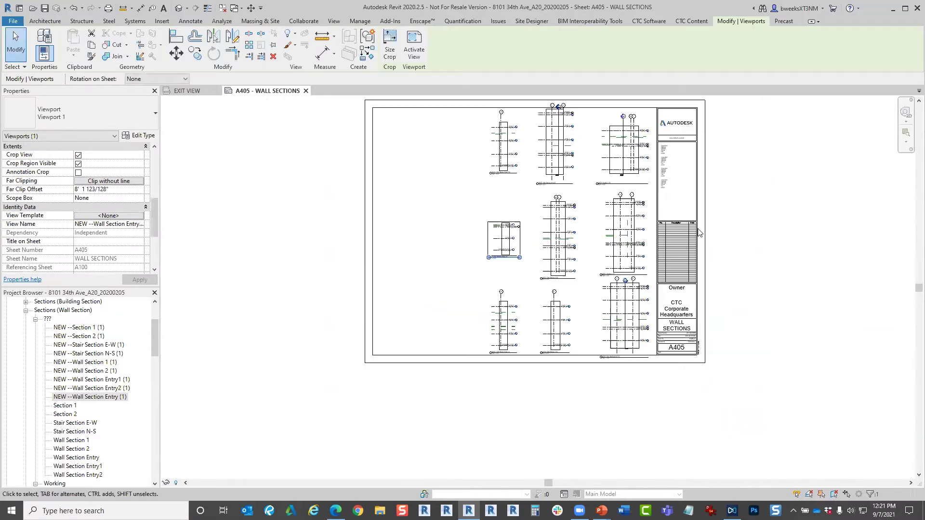
scroll(695, 20, up, 2)
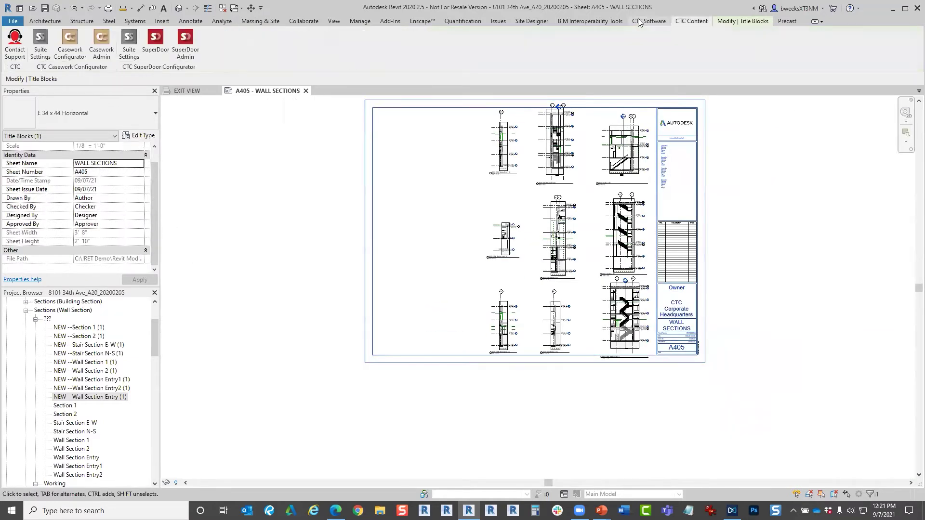
Open View Creator's view template assignment in a maximized window and collapse every populated template group except Elevations, Sections, Detail Views.
click(858, 56)
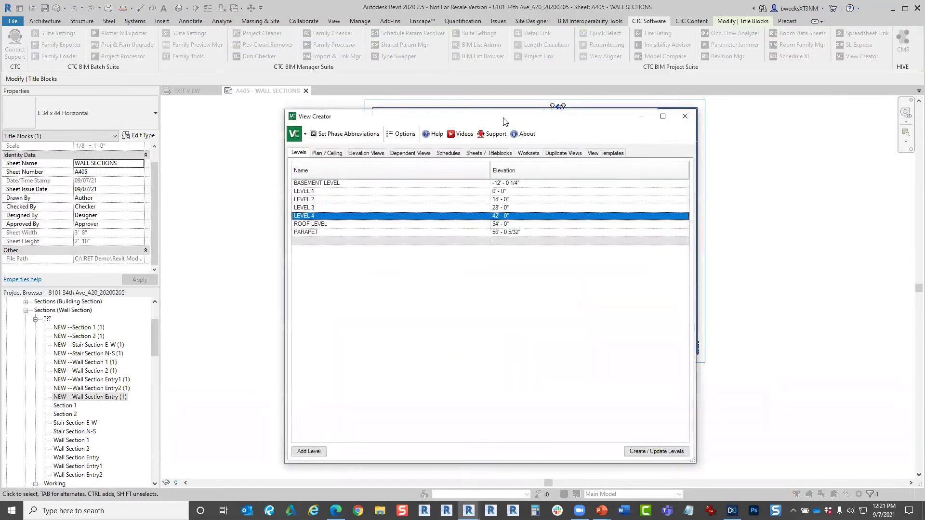
drag(496, 118, 410, 122)
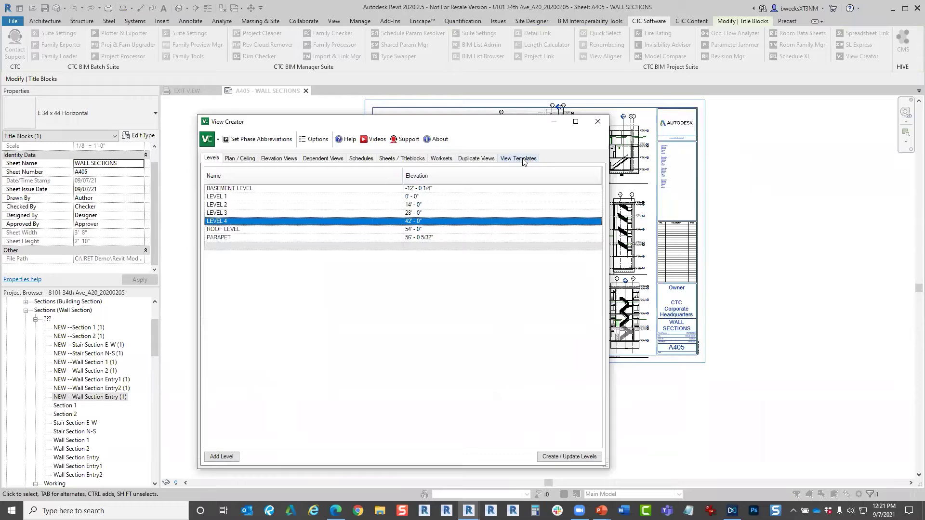
click(519, 158)
click(575, 124)
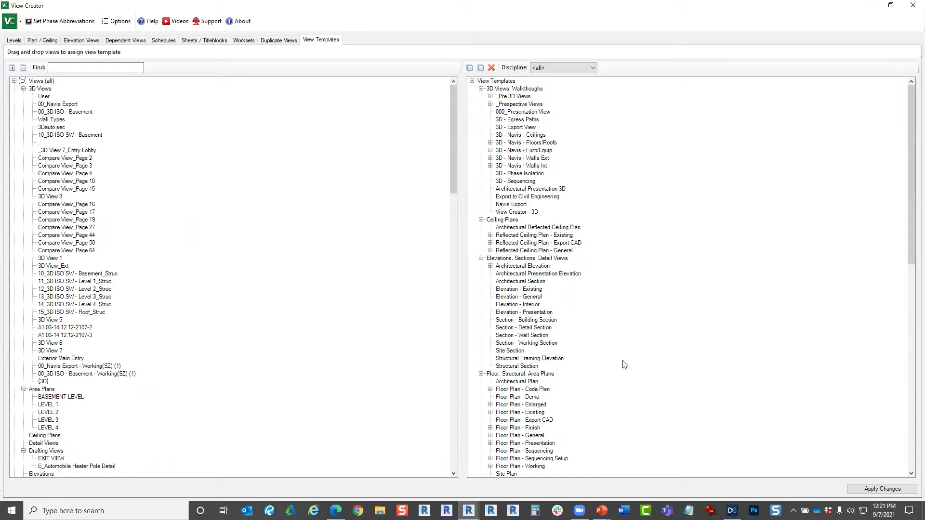
click(480, 89)
click(481, 96)
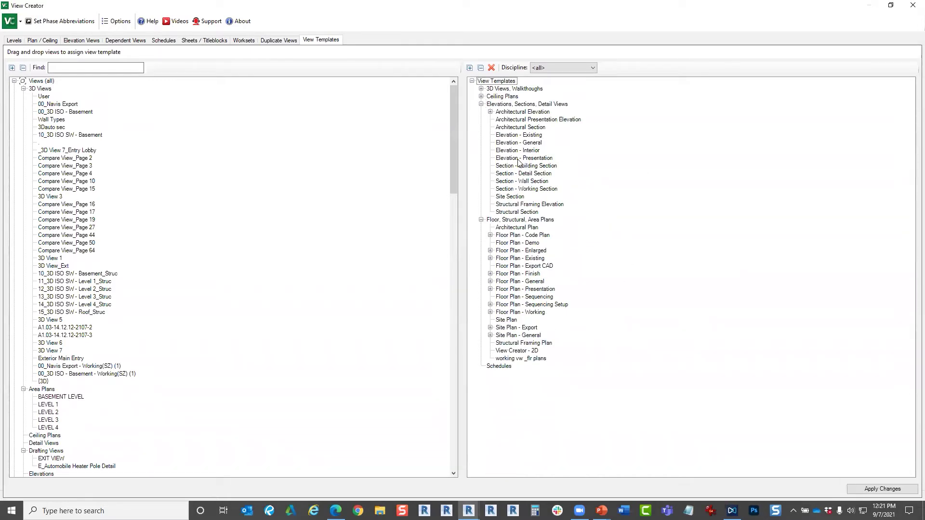
click(480, 220)
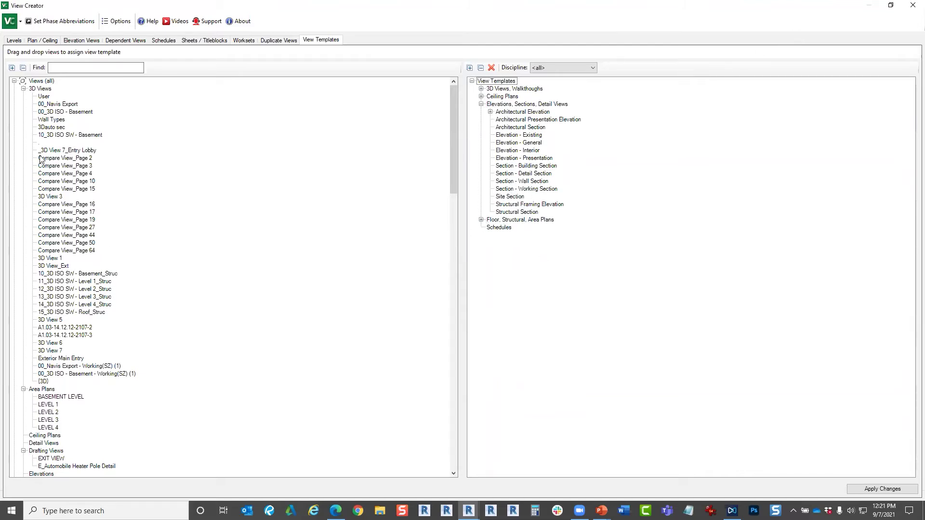
Assign the Section - Wall Section template to all nine NEW section views, apply the changes and close View Creator.
click(23, 89)
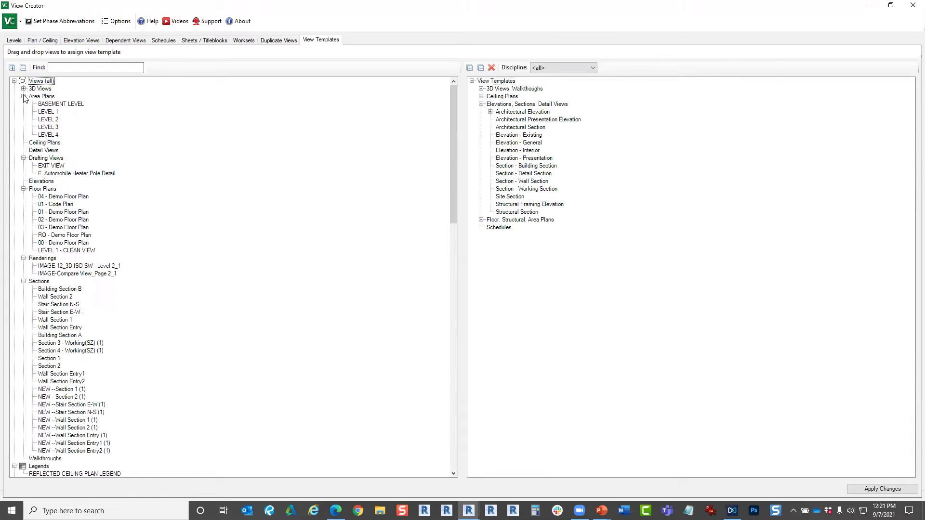
click(23, 96)
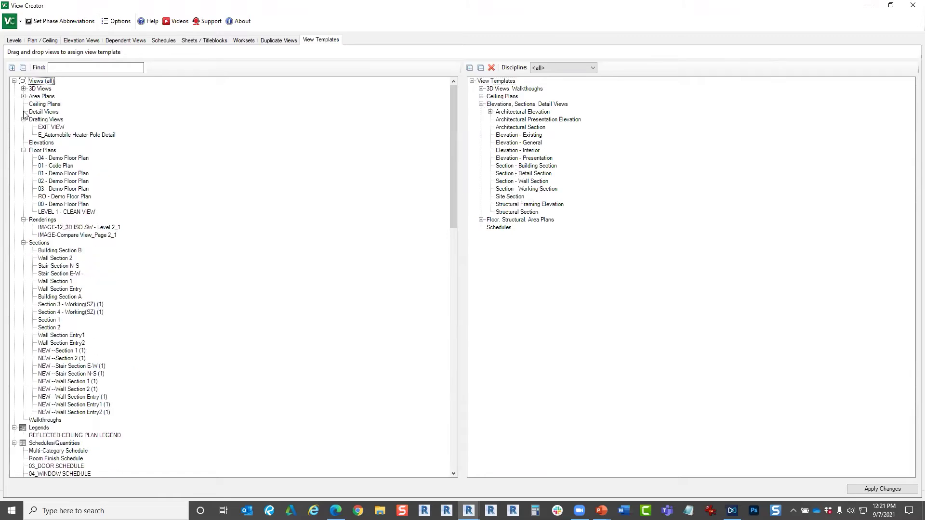
click(75, 351)
shift+click(87, 413)
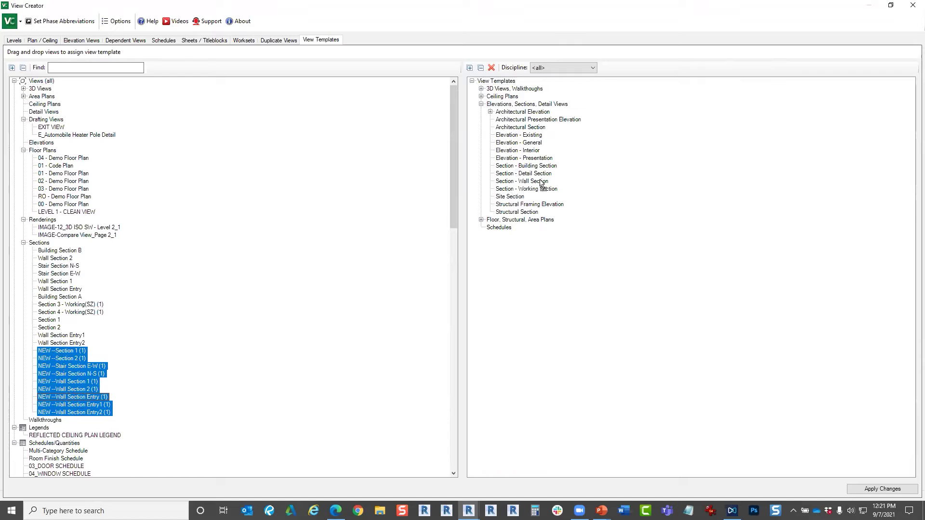
drag(541, 184, 541, 183)
click(881, 489)
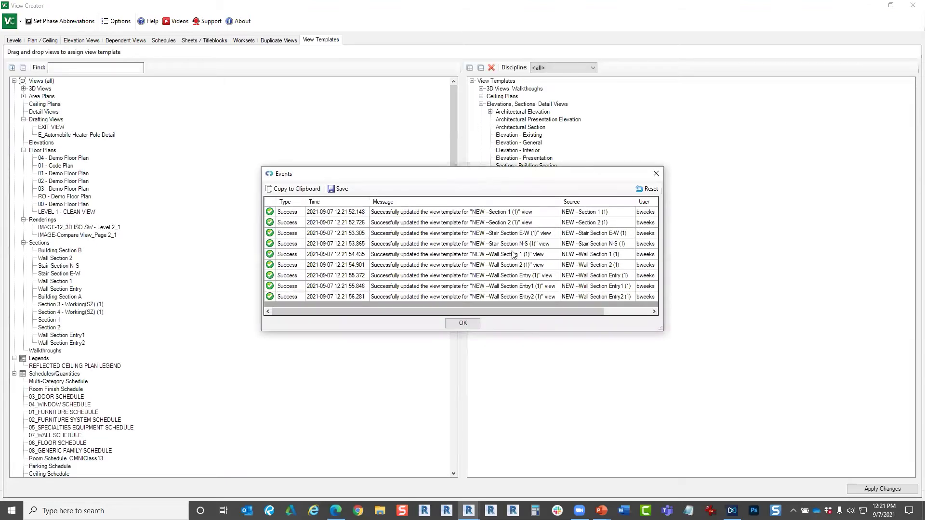
click(459, 324)
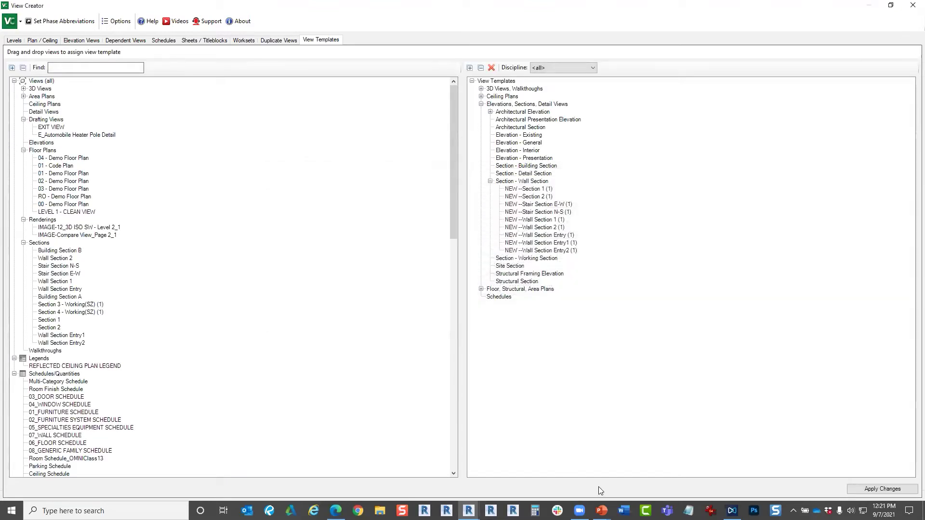
click(910, 5)
Set the view scale of the Section - Wall Section template to 1/4" = 1'-0" through the NEW --Wall Section Entry (1) viewport.
scroll(674, 163, up, 3)
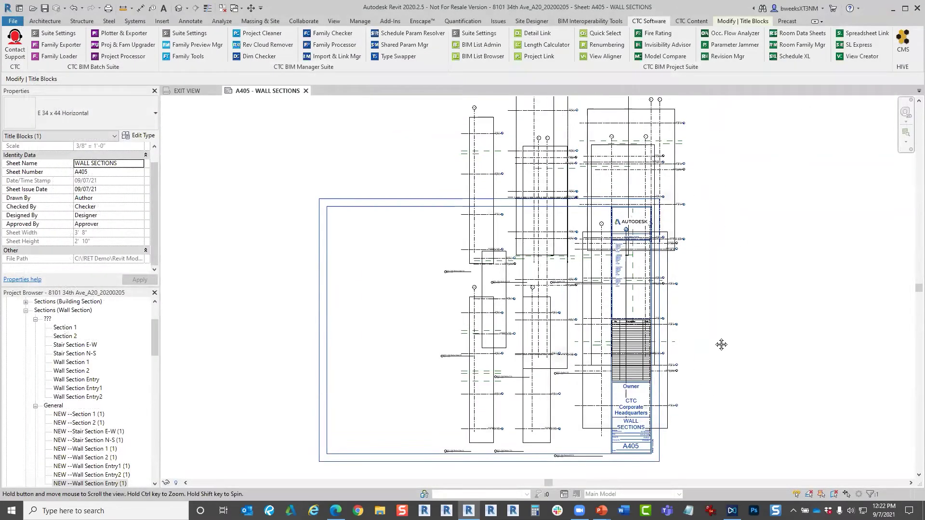
middle_drag(721, 344, 718, 317)
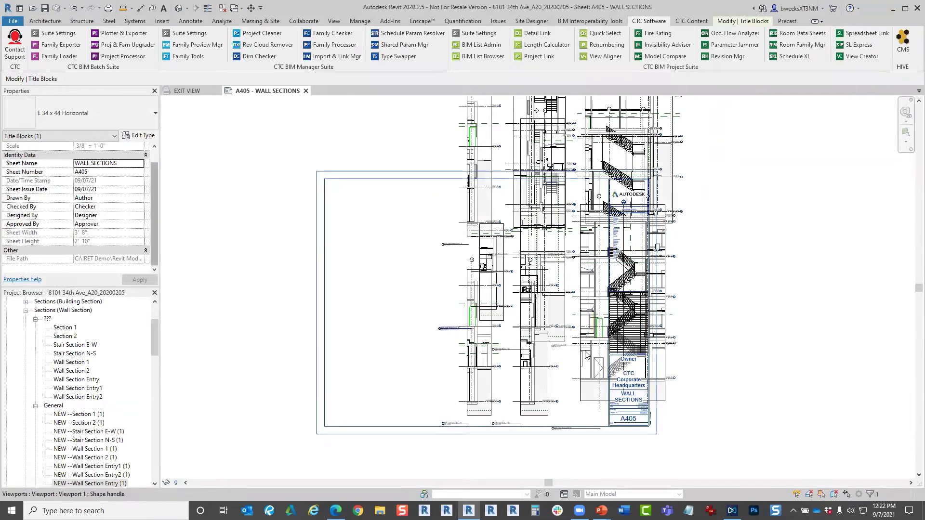
click(472, 355)
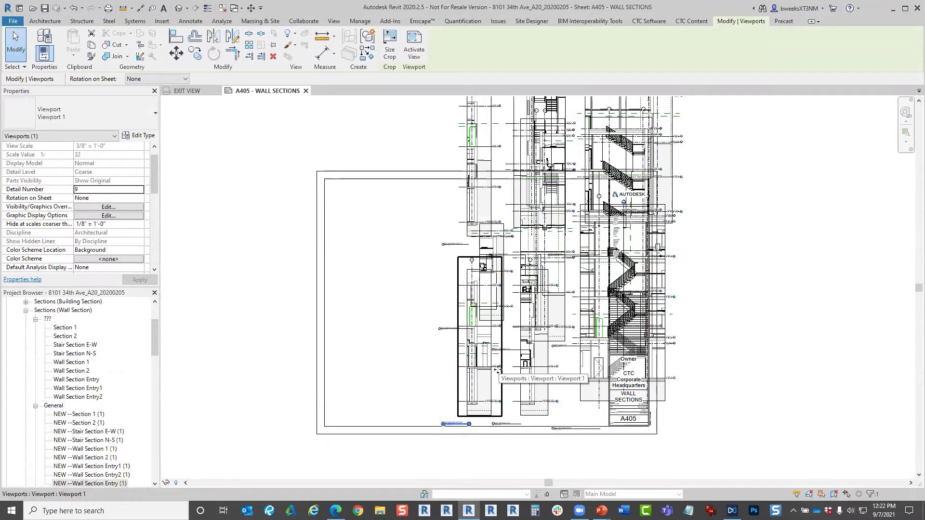
scroll(153, 179, up, 5)
click(109, 216)
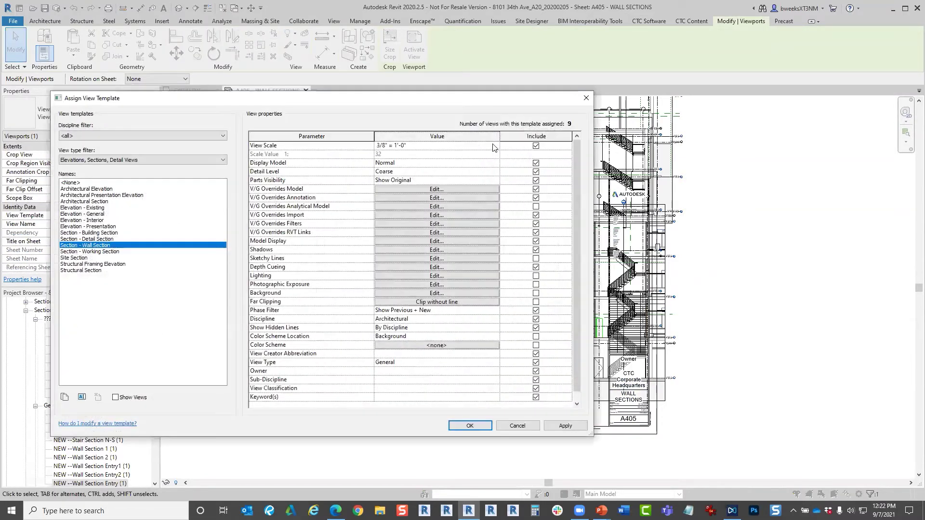
click(492, 145)
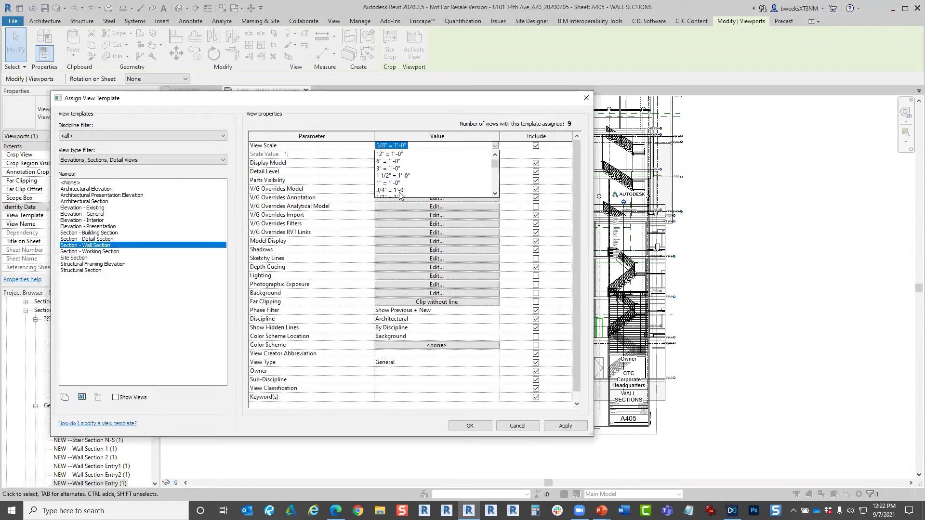
scroll(399, 194, down, 1)
click(399, 190)
click(483, 425)
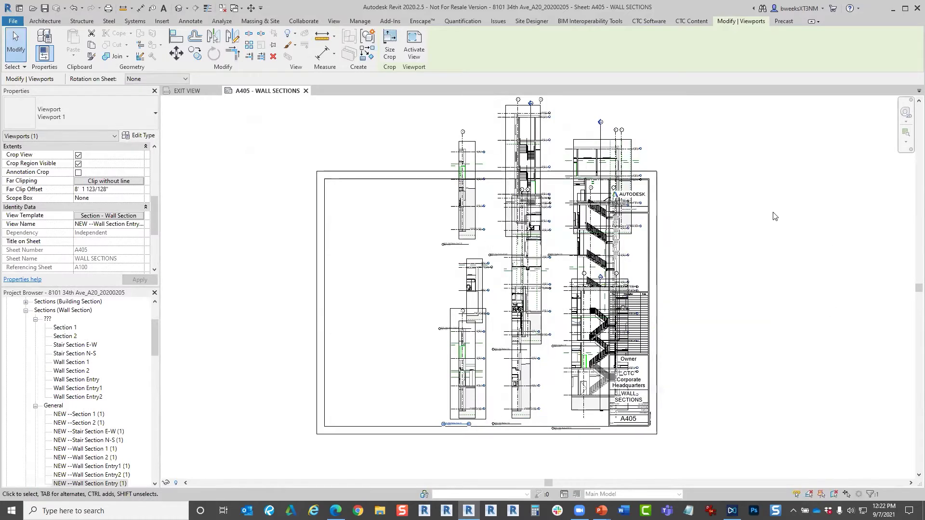
Spread the three NEW Wall Section Entry viewports and NEW --Wall Section 1 (1) and 2 (1) apart, away from the title block.
drag(468, 363, 364, 364)
drag(475, 289, 412, 257)
drag(506, 376, 408, 443)
drag(536, 284, 499, 364)
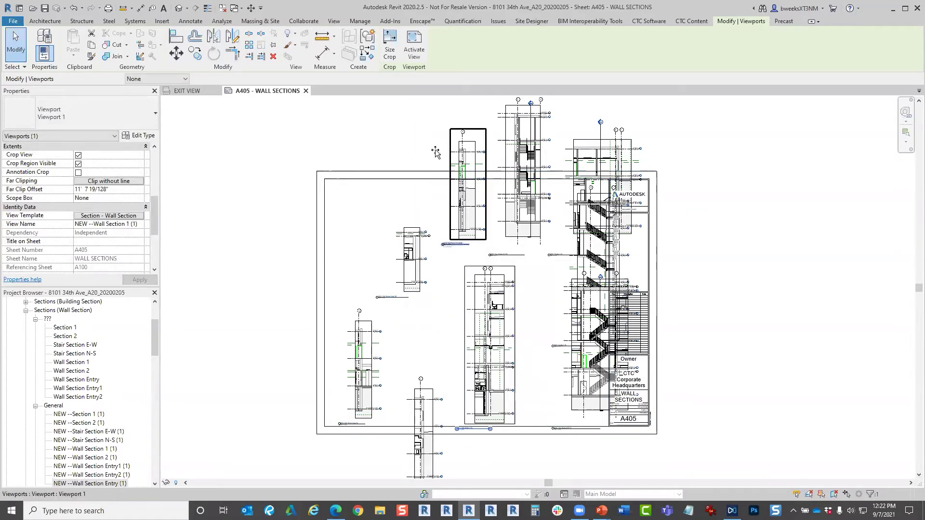
drag(468, 212, 436, 173)
drag(551, 254, 746, 253)
click(663, 164)
key(ctrl+z)
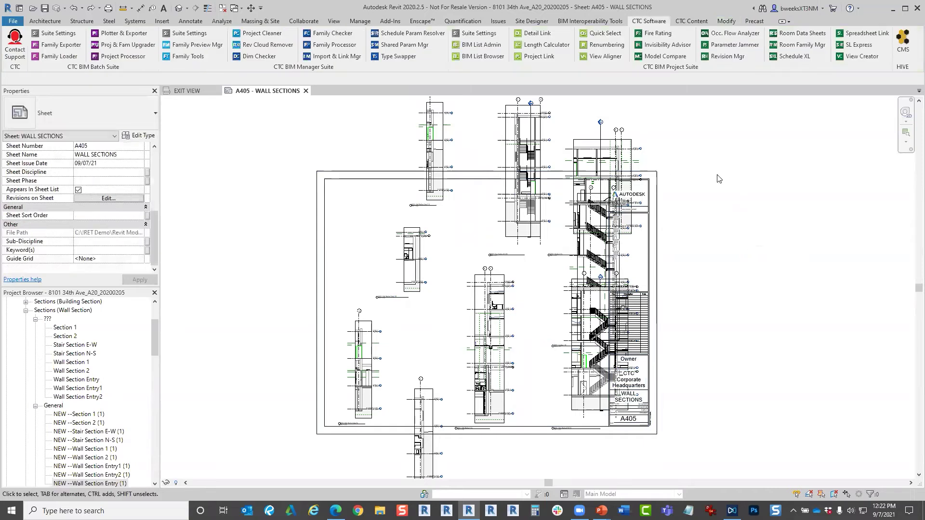
Move NEW --Section 1 (1) above the sheet and NEW --Stair Section E-W (1) outside the sheet beyond the title block.
click(643, 126)
drag(644, 125, 706, 68)
drag(571, 346, 754, 453)
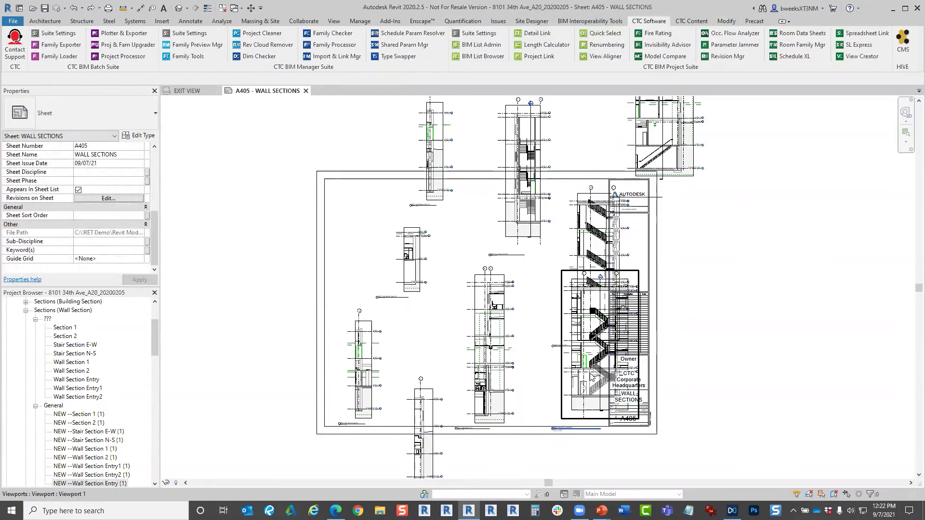
click(588, 370)
drag(589, 370, 760, 429)
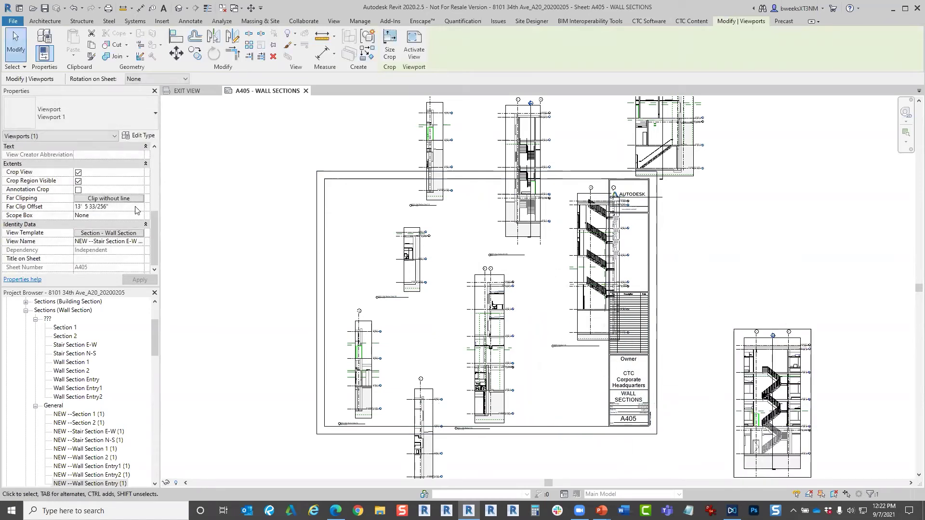
Set the view scale of the Section - Wall Section template to 1/8" = 1'-0" through the NEW --Stair Section E-W (1) viewport.
click(139, 233)
click(495, 145)
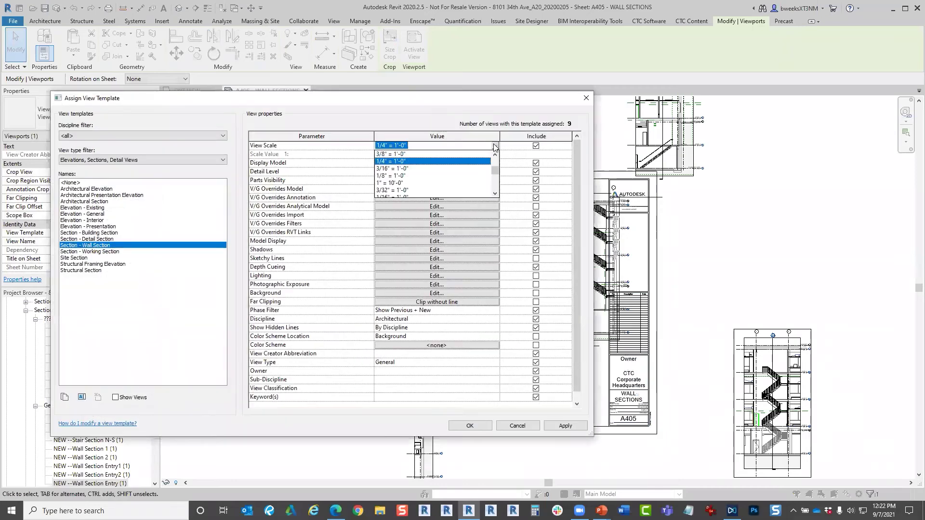
click(391, 176)
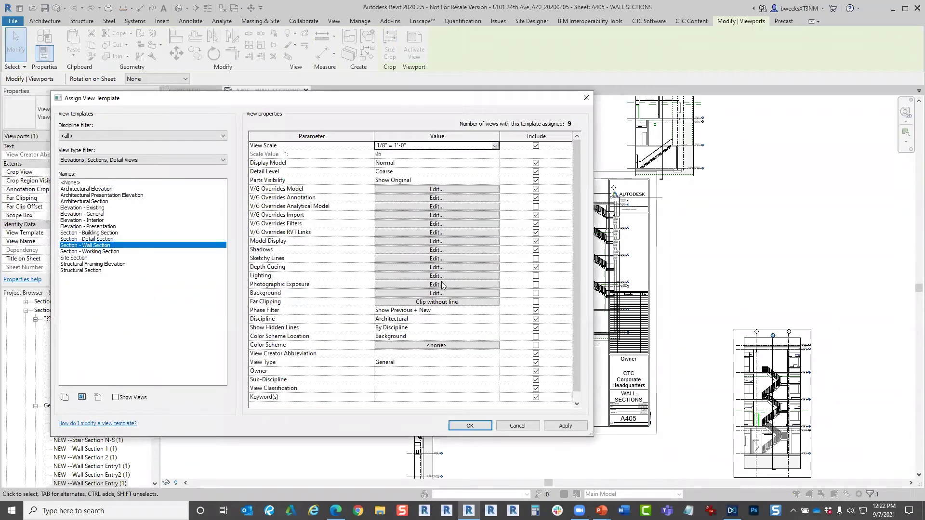
click(462, 426)
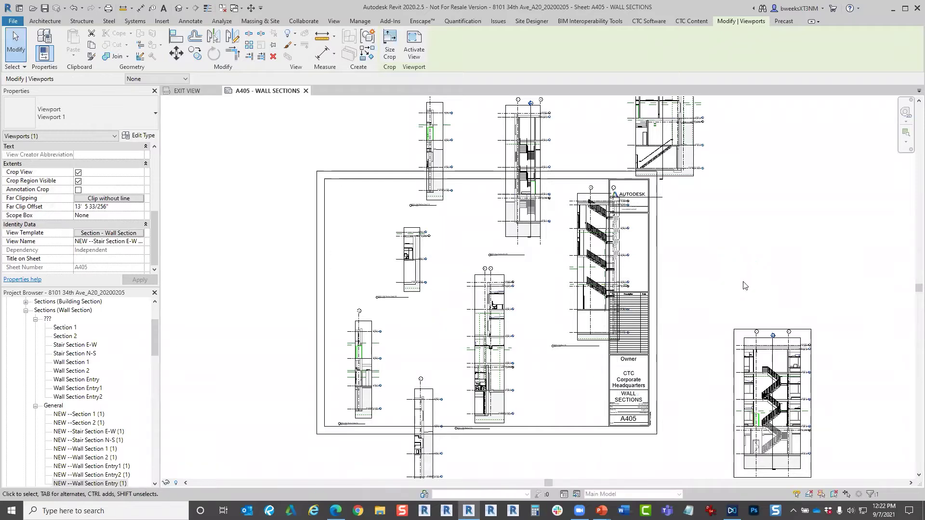
click(787, 227)
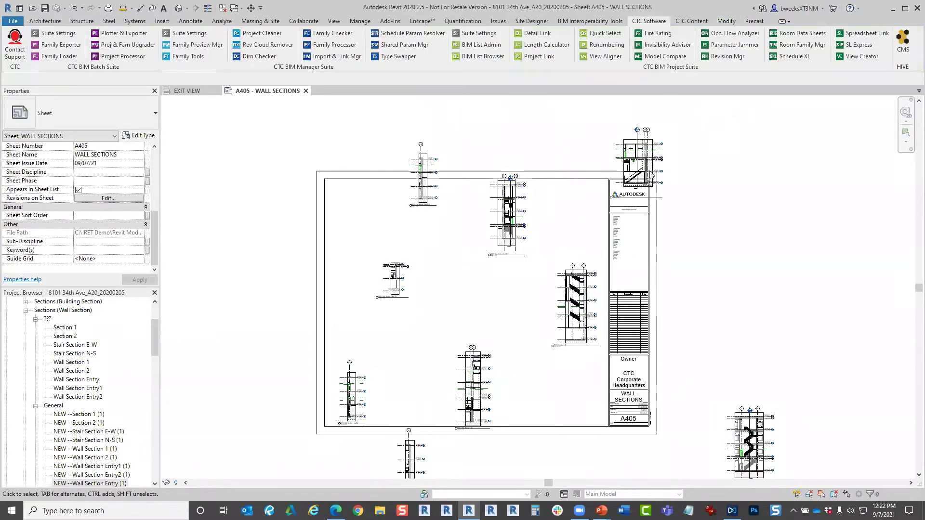
Arrange NEW --Section 1 (1), NEW --Stair Section N-S (1) and NEW --Wall Section Entry1 (1) in a row inside the sheet's upper edge.
click(635, 144)
drag(635, 145, 636, 121)
click(716, 140)
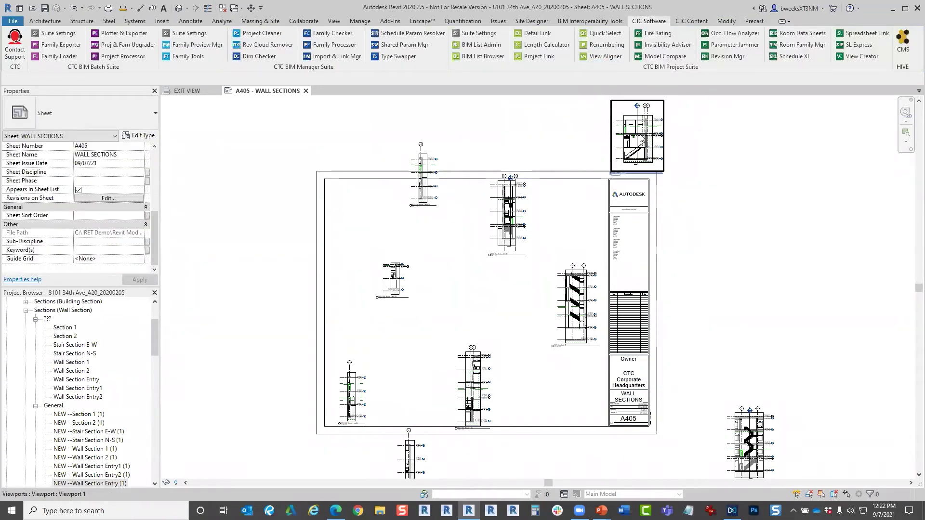
click(640, 135)
drag(640, 135, 584, 212)
click(508, 223)
drag(508, 223, 517, 232)
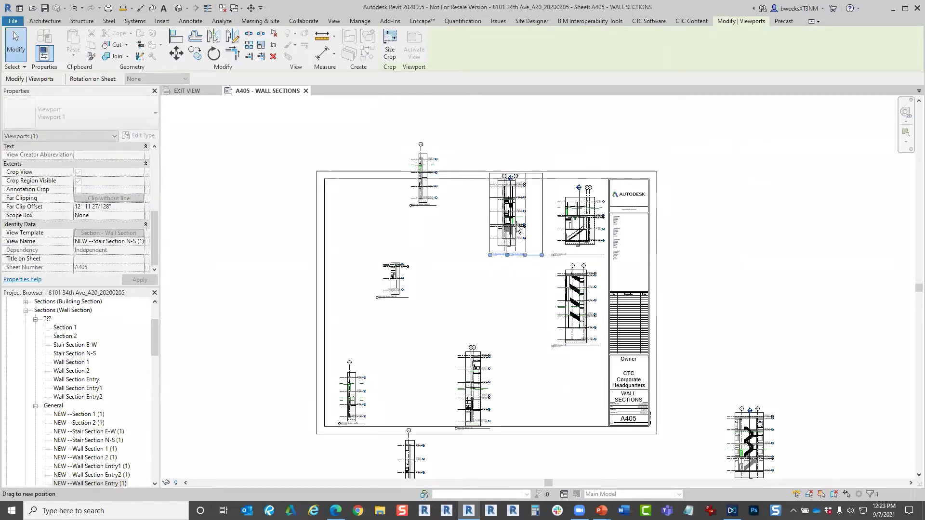
drag(431, 203, 477, 244)
Place NEW --Section 2 (1) and NEW --Stair Section E-W (1) below NEW --Section 1 (1) in the column beside the title block.
click(586, 297)
drag(587, 298, 592, 298)
drag(753, 445, 590, 383)
click(804, 292)
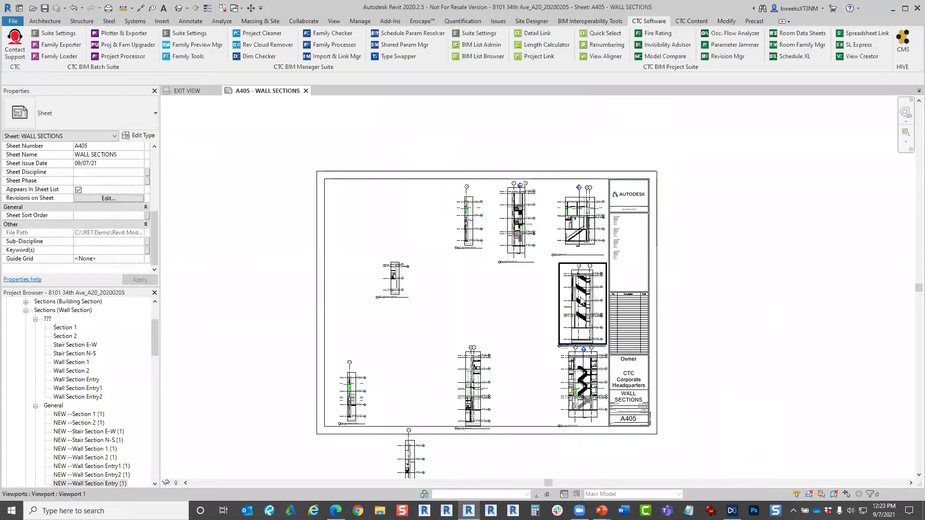
click(596, 303)
drag(581, 301, 582, 298)
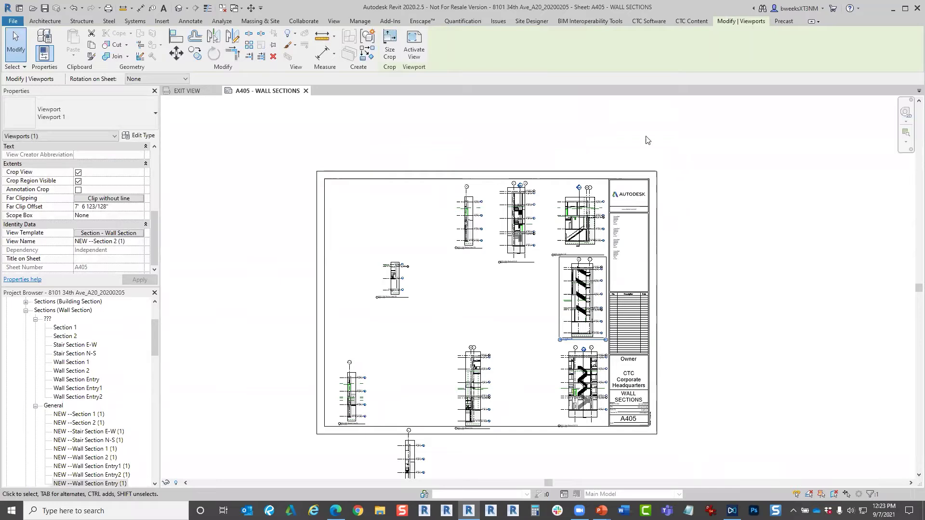
click(625, 127)
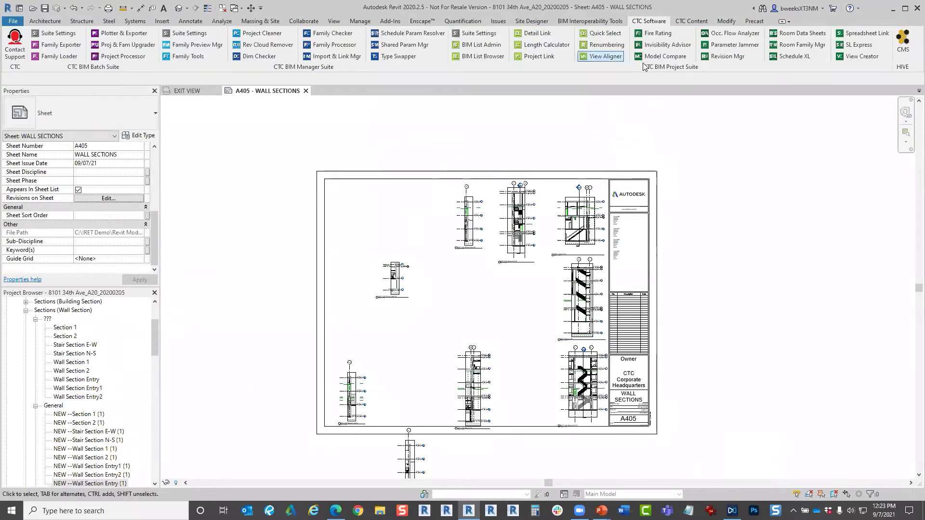
Align NEW --Stair Section N-S (1) with NEW --Section 1 (1) by their levels using View Aligner.
click(610, 56)
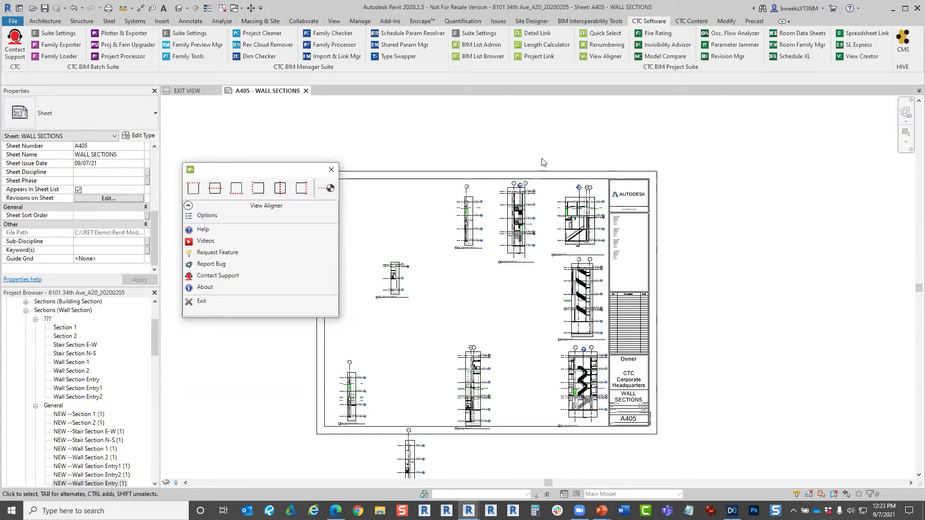
click(327, 186)
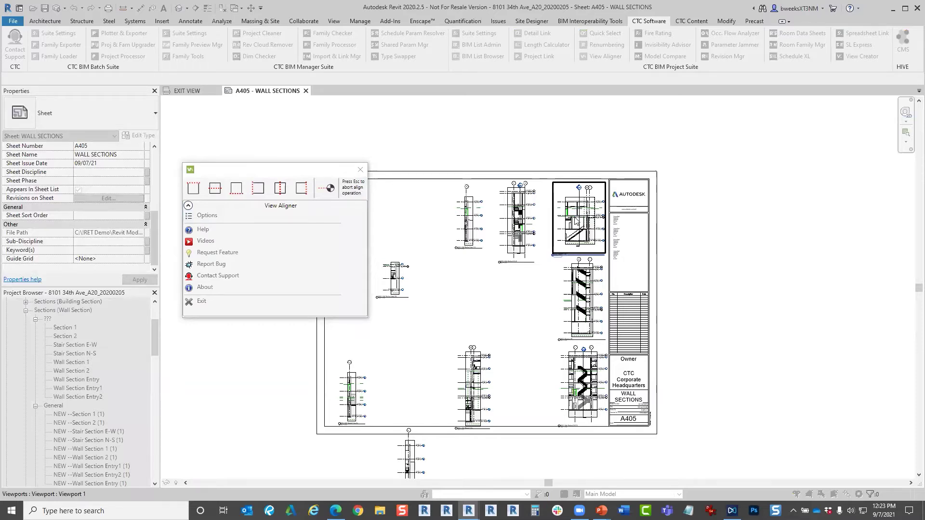
click(530, 226)
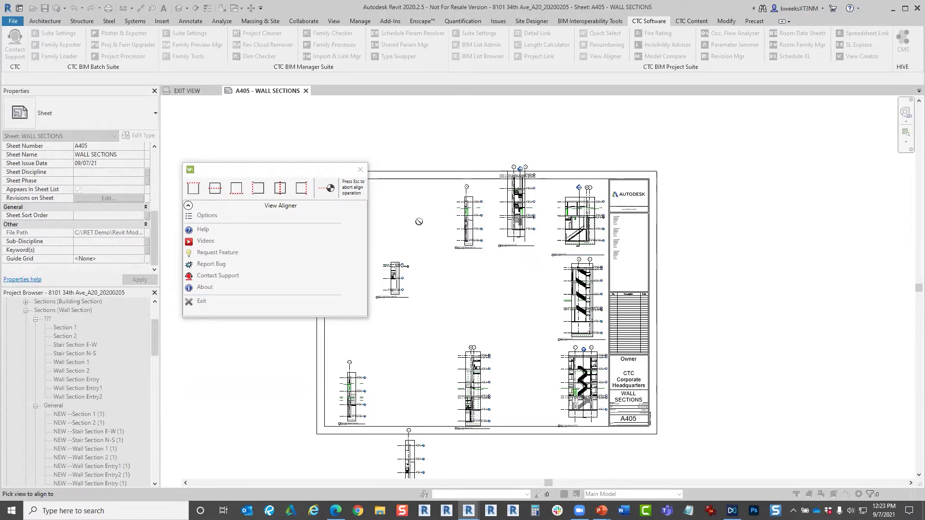
right_click(408, 188)
click(424, 194)
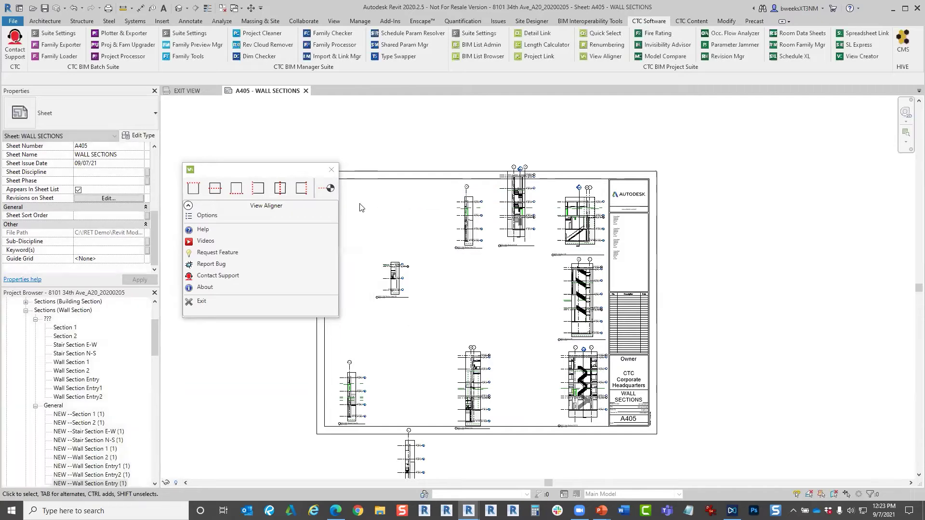
Align NEW --Wall Section 1 (1) and NEW --Wall Section Entry2 (1) by level with NEW --Section 2 (1) in the middle row.
click(330, 188)
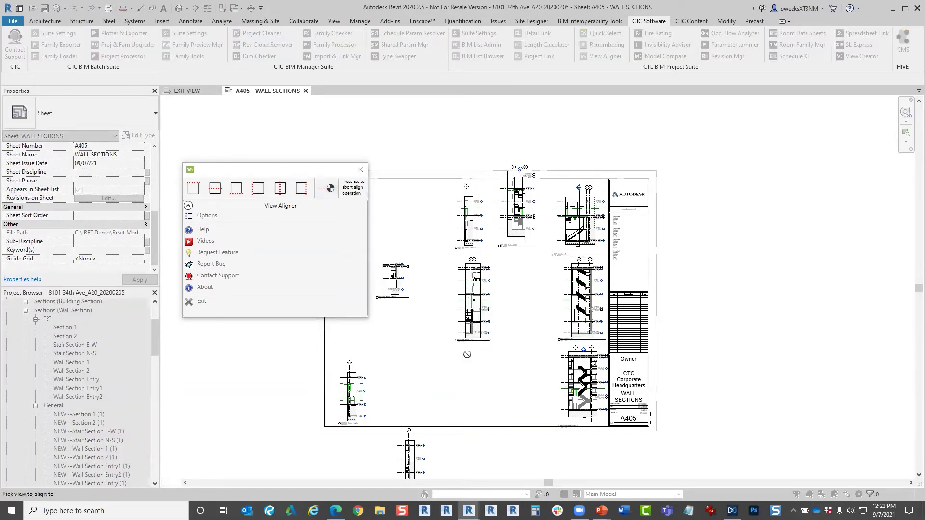
middle_drag(556, 243, 584, 160)
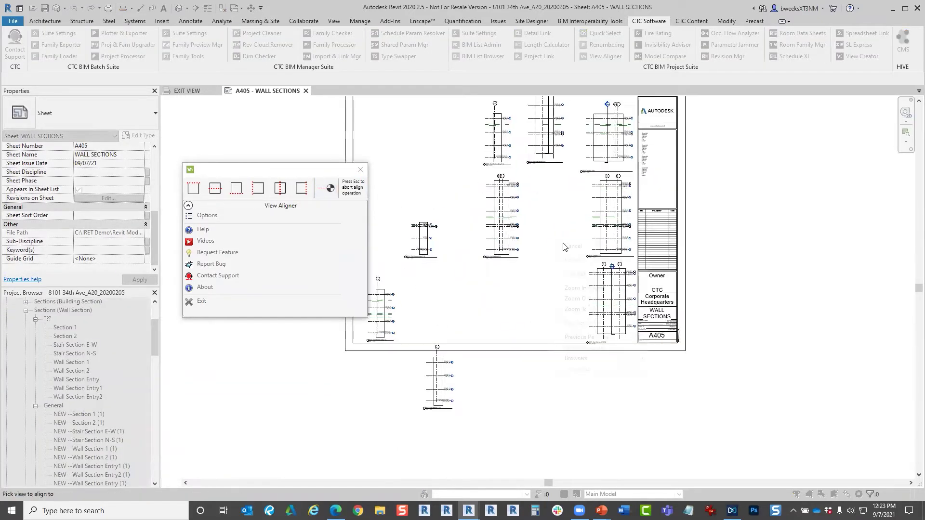
Align NEW --Wall Section Entry (1) and NEW --Wall Section 2 (1) by level with NEW --Stair Section E-W (1) in the bottom row.
click(329, 188)
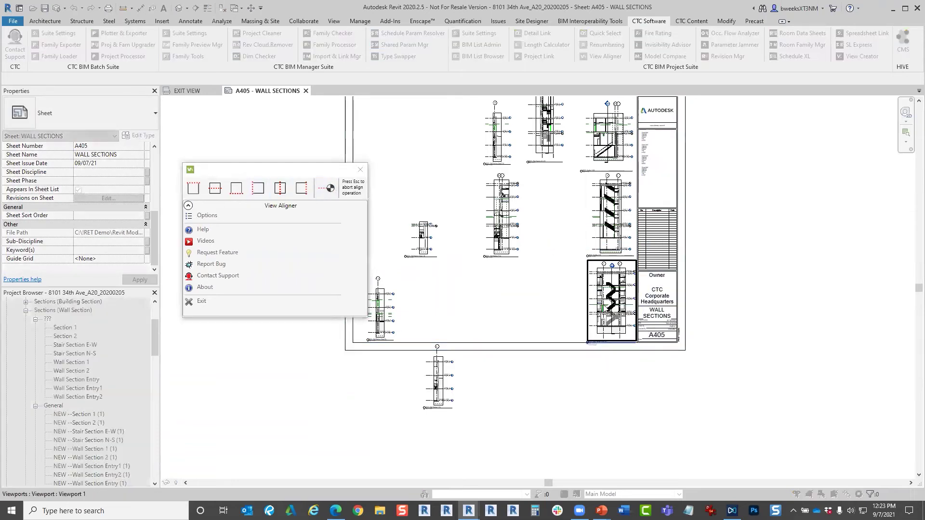
click(431, 343)
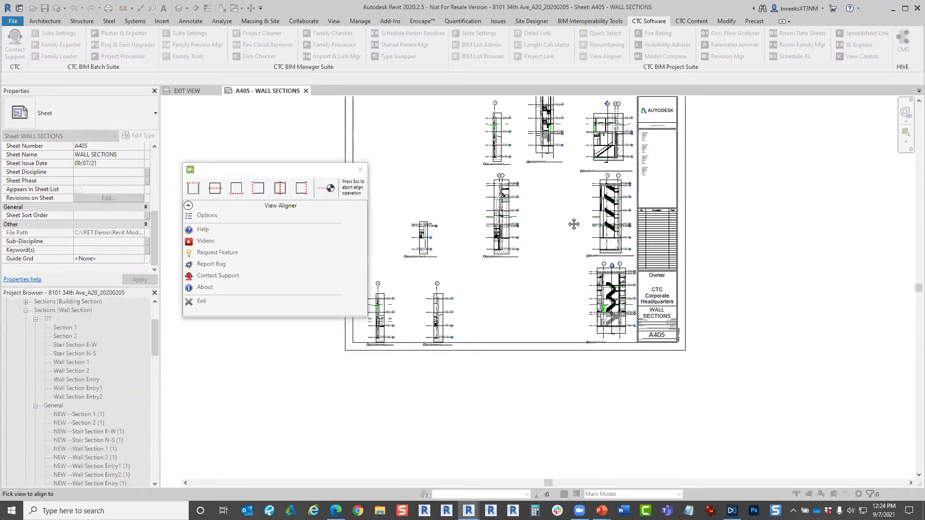
middle_drag(431, 343, 438, 380)
right_click(429, 165)
click(443, 173)
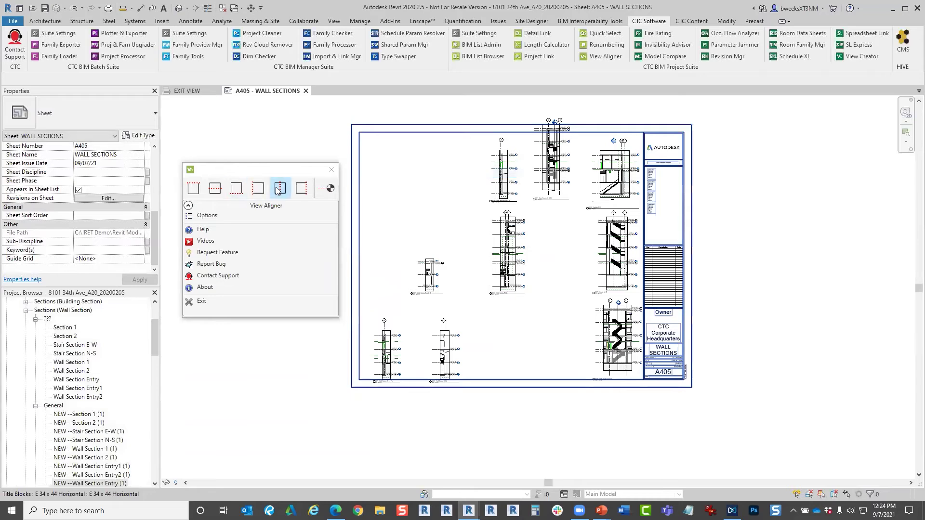
Align NEW --Wall Section 1 (1) and NEW --Wall Section 2 (1) in a centered column beneath NEW --Stair Section N-S (1).
click(236, 188)
click(519, 254)
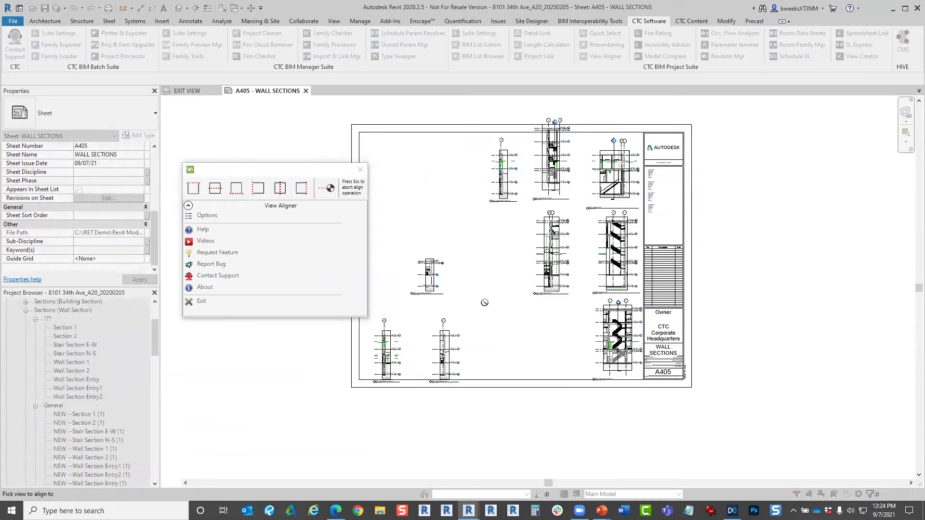
click(464, 359)
right_click(385, 200)
click(401, 207)
Align NEW --Wall Section Entry2 (1) and NEW --Wall Section Entry (1) in a column beneath NEW --Wall Section Entry1 (1).
click(302, 188)
click(507, 191)
click(433, 265)
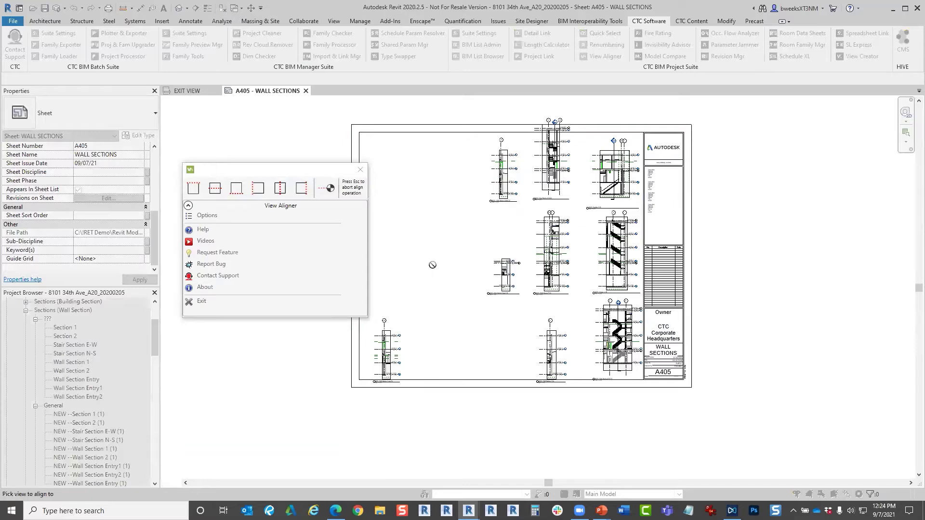
click(388, 354)
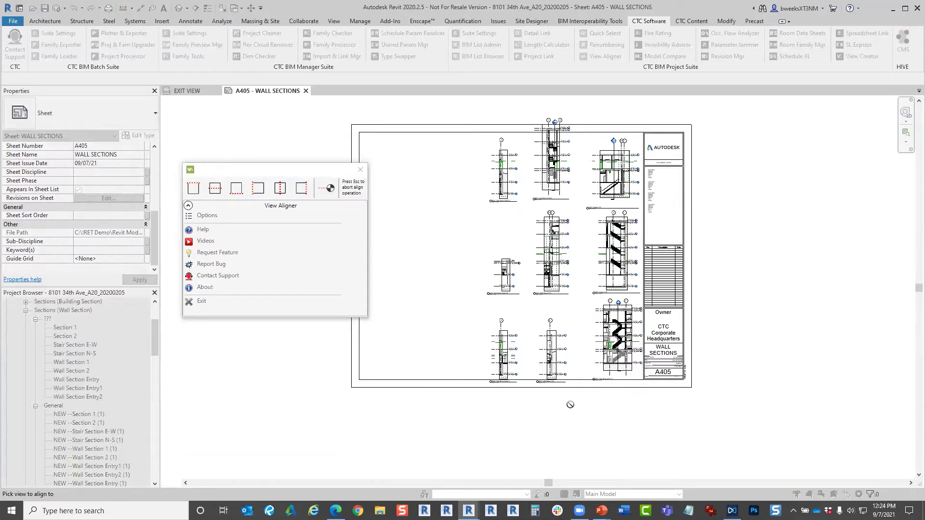
Check the level and column alignment of the sections on sheet A405, and close View Aligner.
scroll(580, 381, up, 8)
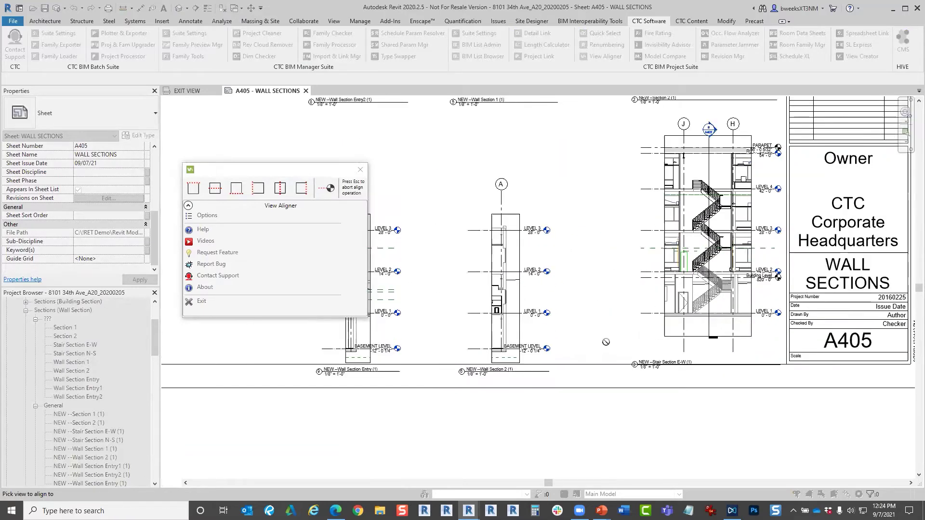
scroll(535, 356, down, 4)
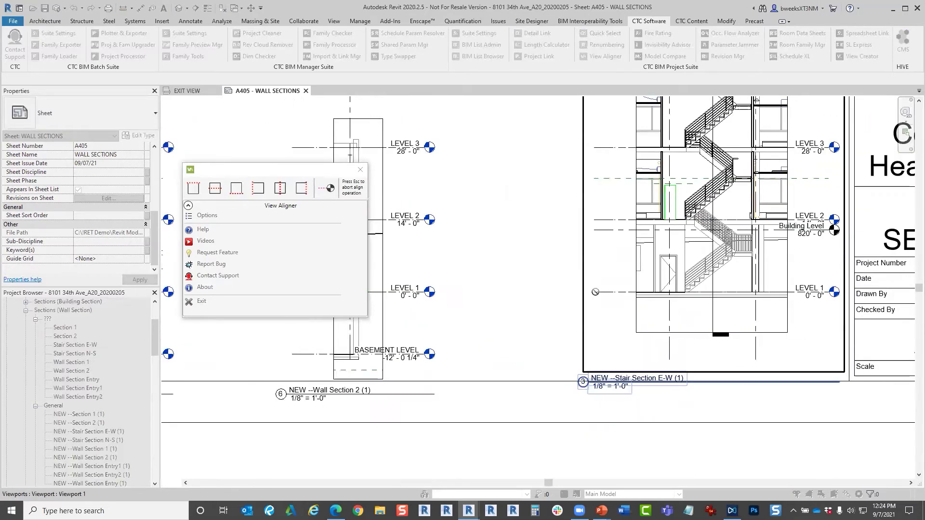
scroll(653, 301, down, 5)
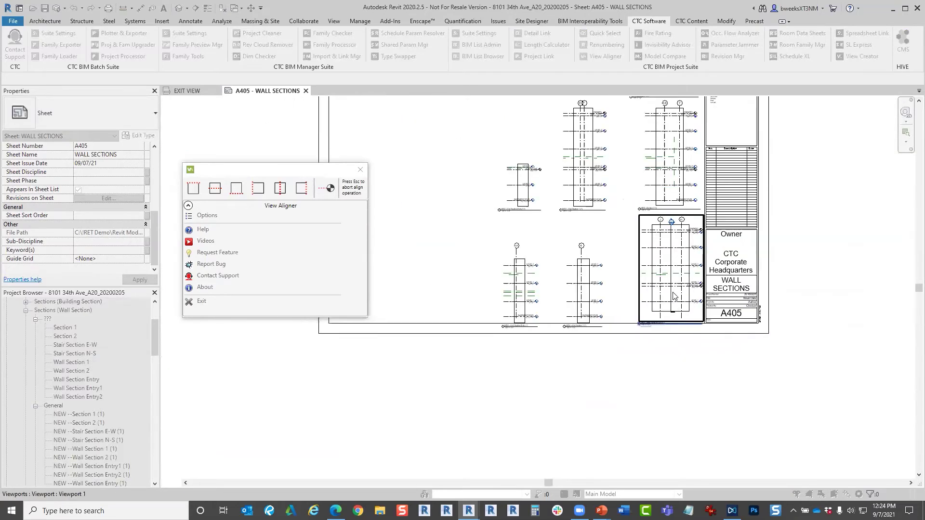
scroll(647, 290, up, 4)
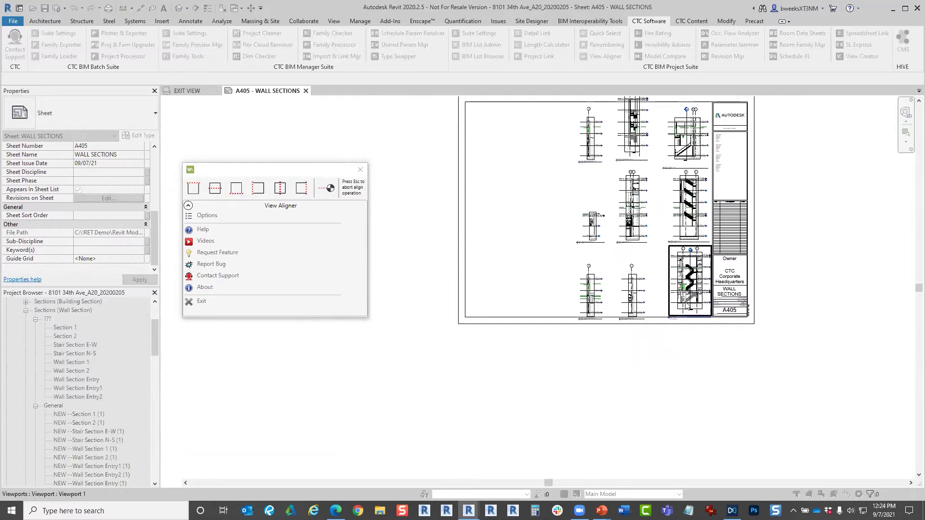
scroll(563, 265, down, 2)
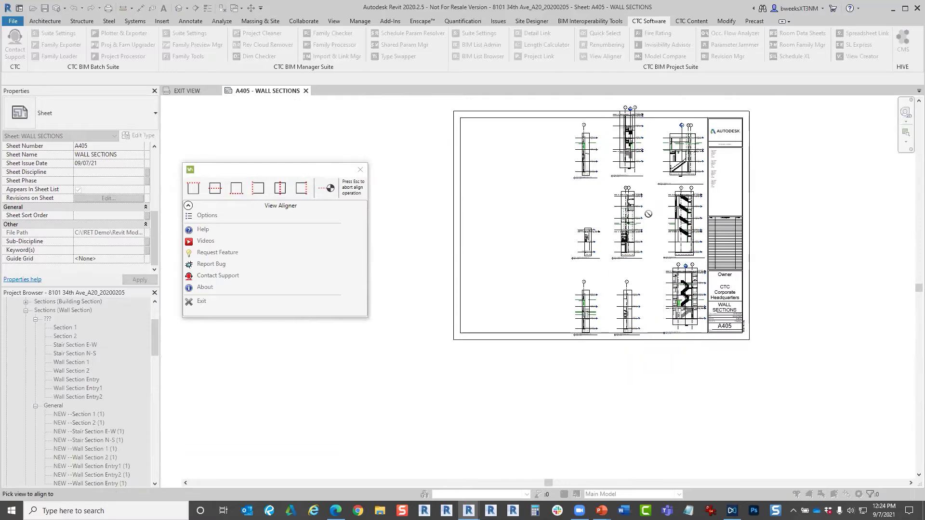
click(675, 198)
key(Escape)
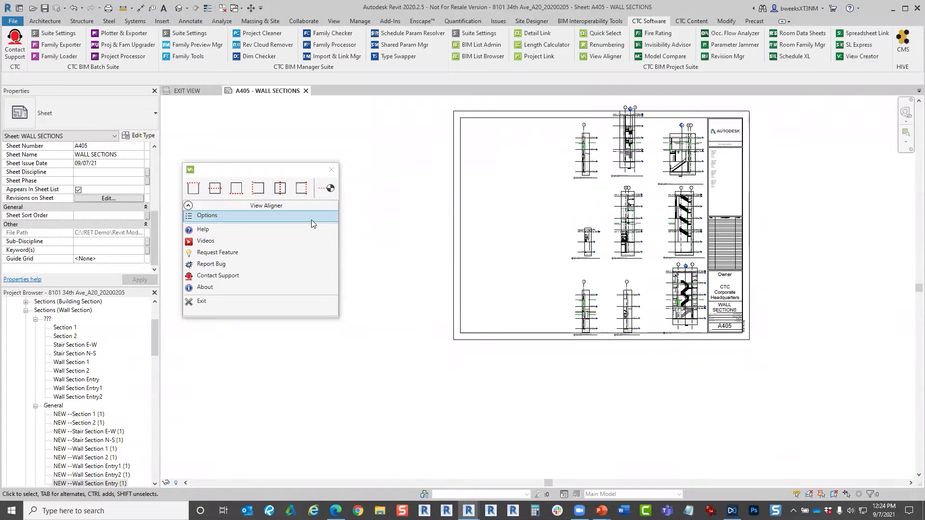
click(331, 170)
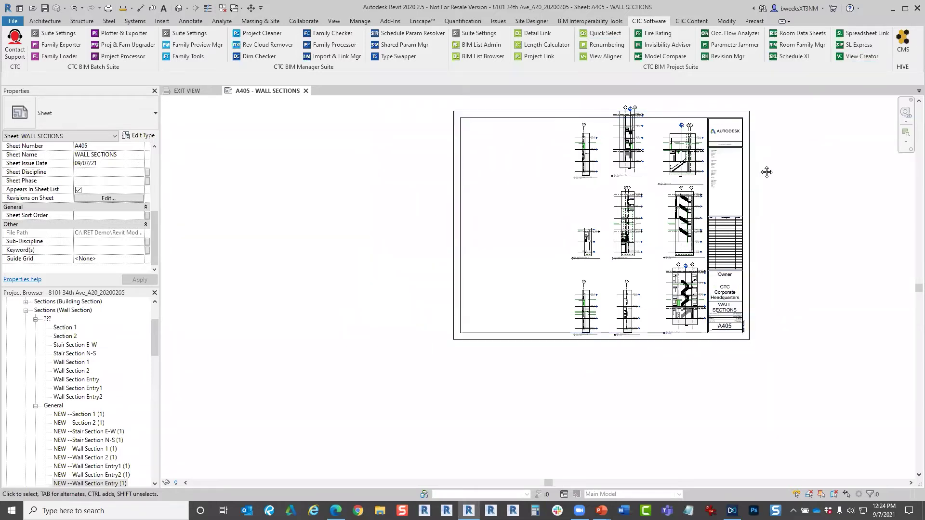
Inspect the detail numbers and view titles of the section viewports on sheet A405.
middle_drag(754, 163, 734, 182)
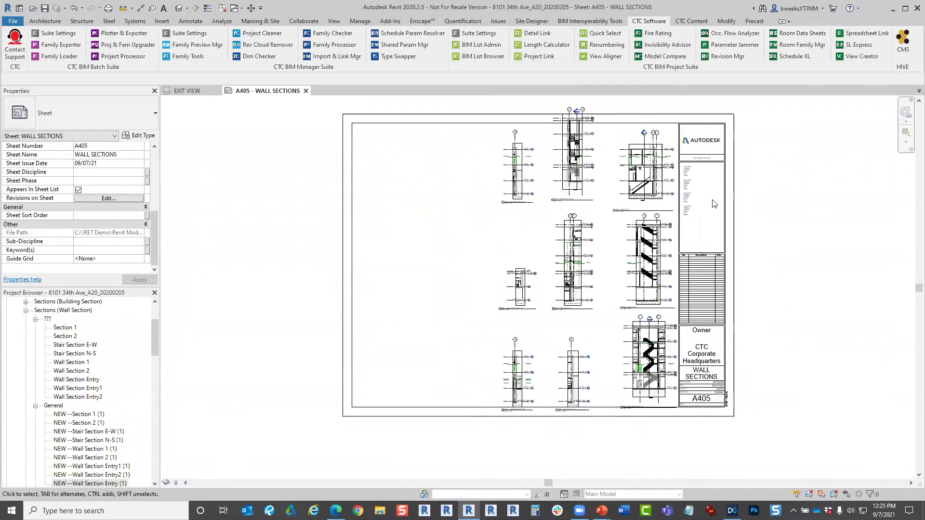
middle_drag(747, 191, 781, 207)
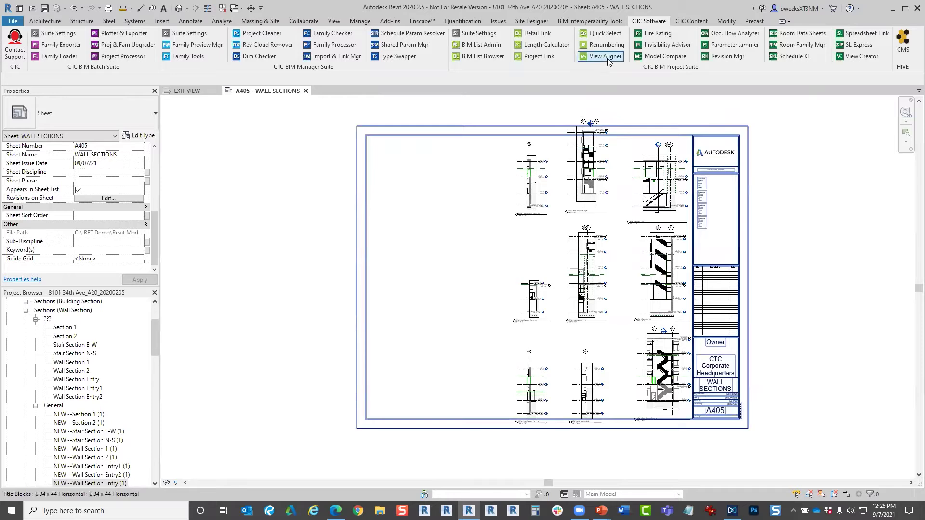
scroll(670, 392, up, 6)
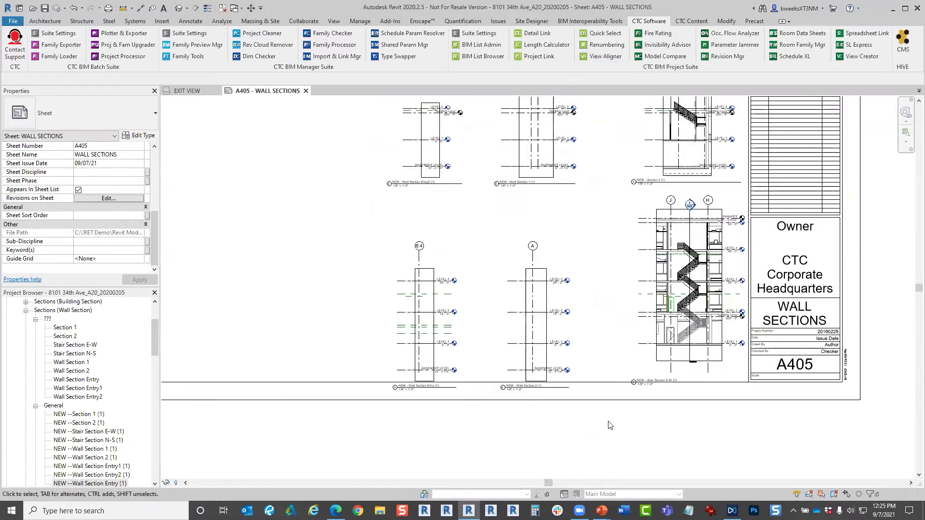
middle_drag(641, 400, 795, 382)
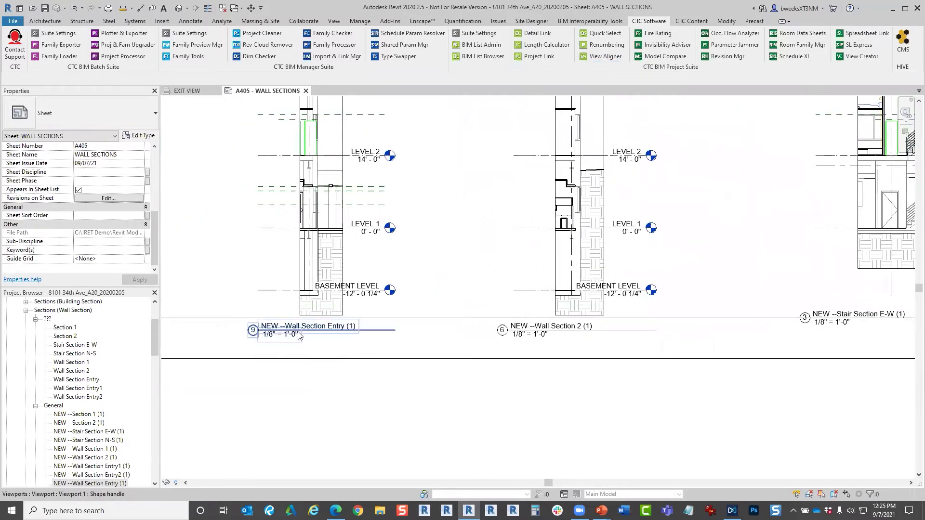
scroll(321, 311, down, 5)
scroll(322, 310, up, 3)
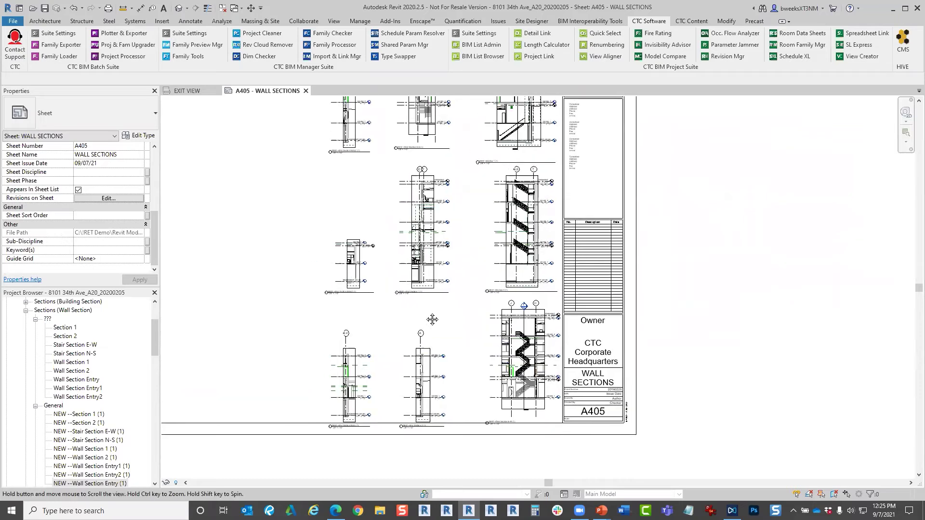
scroll(481, 262, down, 3)
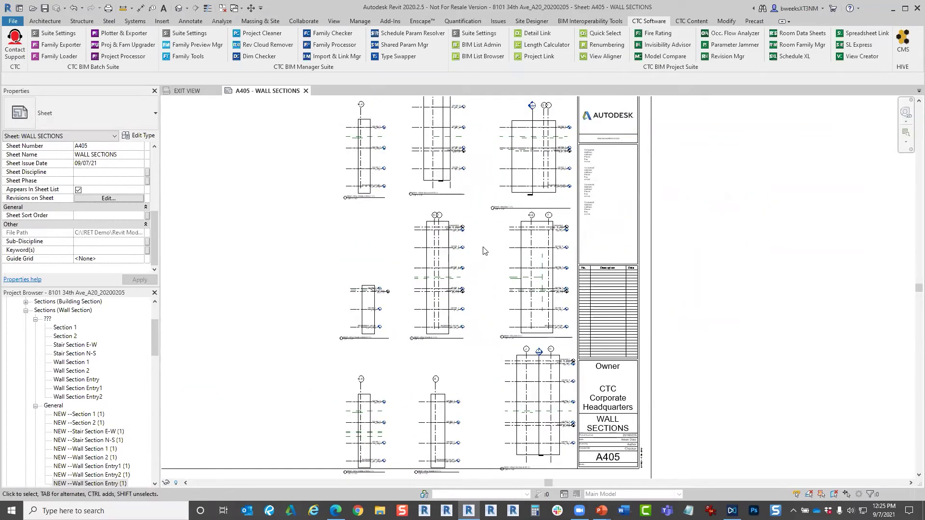
Set up Renumbering for detail numbers with the sequence starting at 1 and auto swap detail number enabled.
click(604, 45)
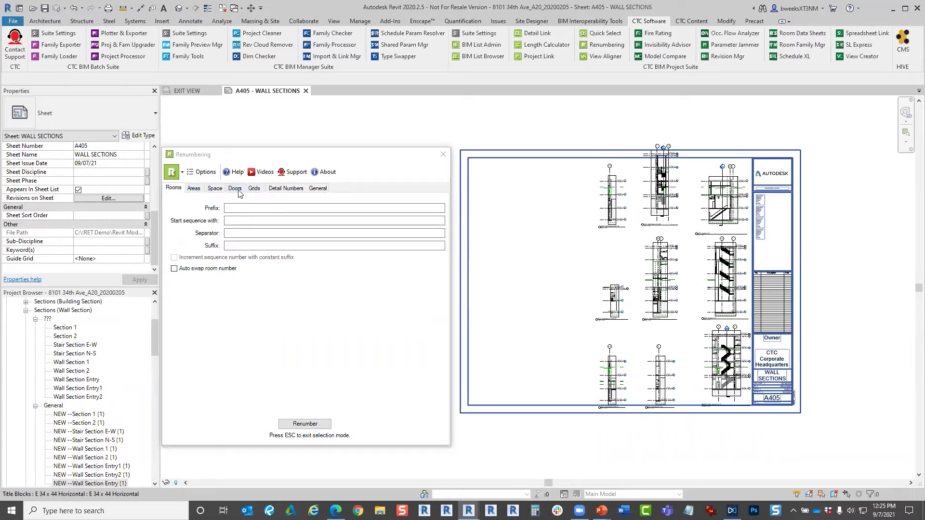
click(320, 188)
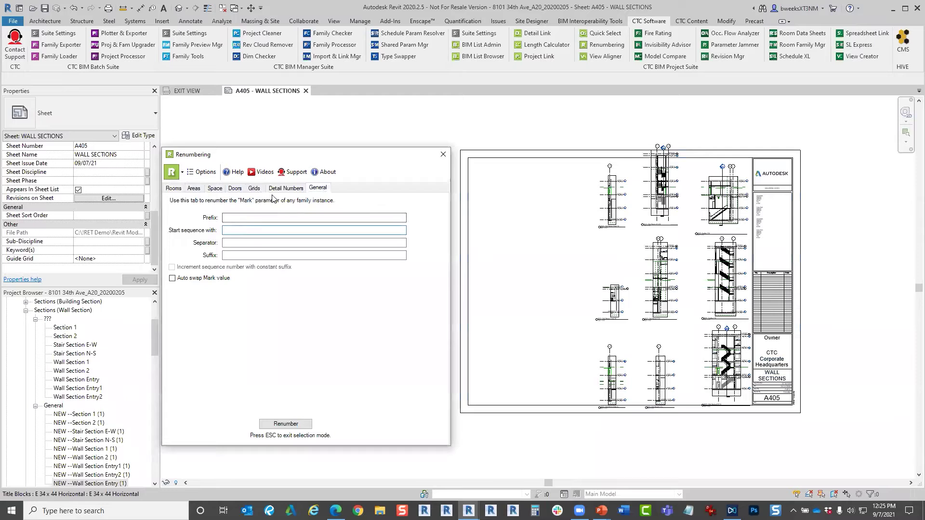
click(285, 189)
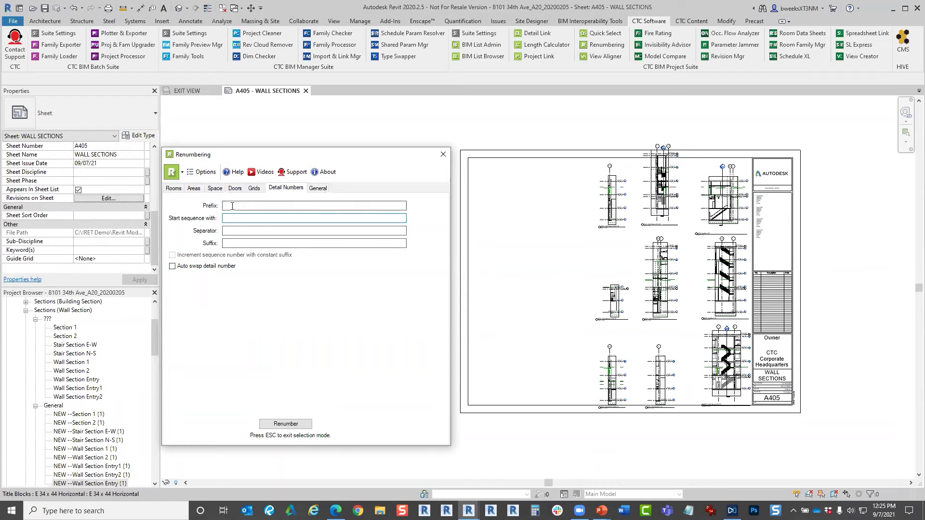
key(Tab)
click(229, 243)
click(236, 221)
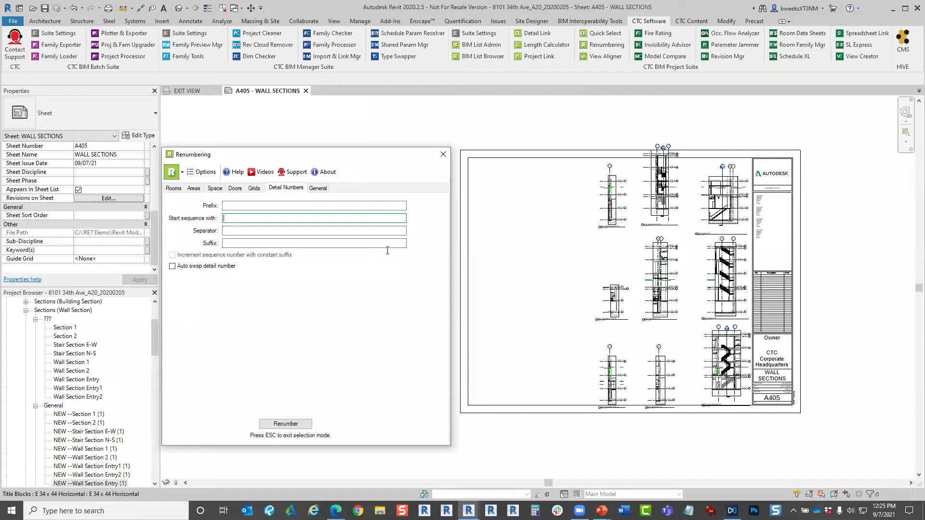
click(172, 267)
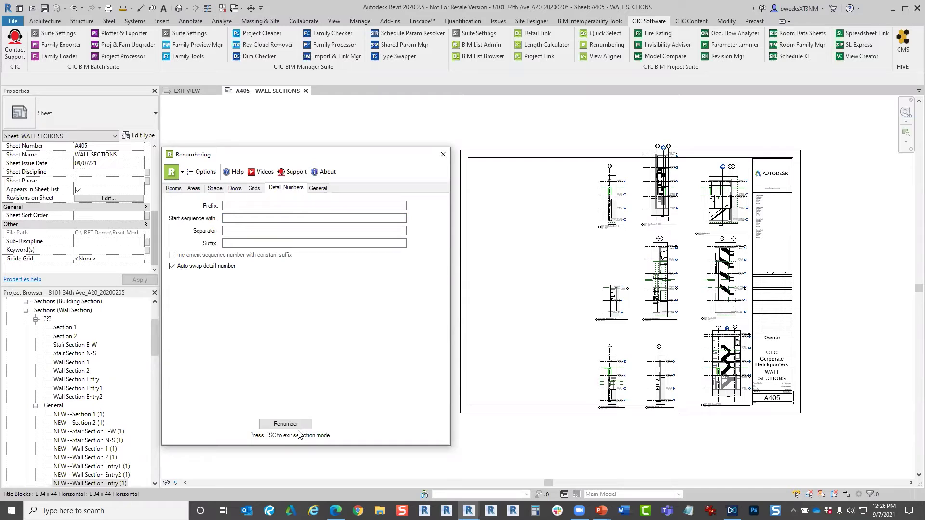
key(Escape)
text(1)
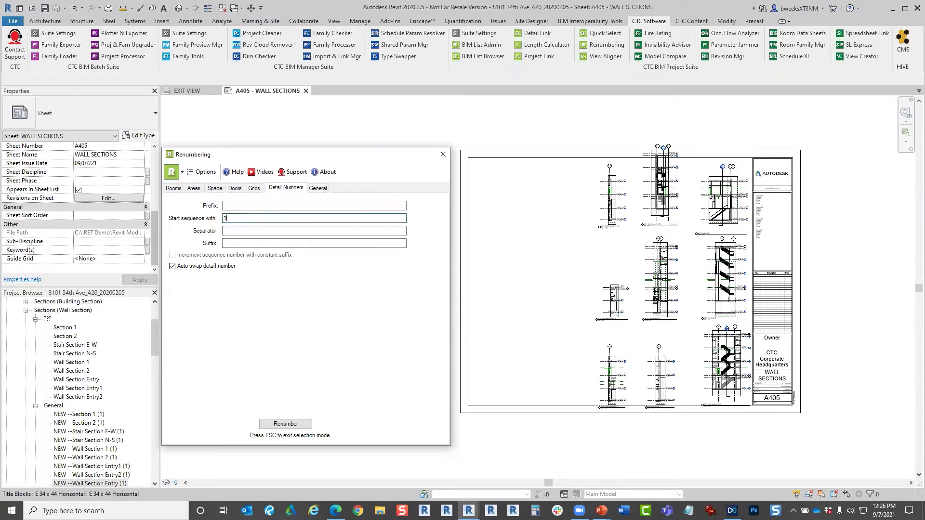
Renumber the bottom row from 1 in the order NEW --Stair Section E-W (1), NEW --Wall Section 2 (1), NEW --Wall Section Entry (1).
click(289, 424)
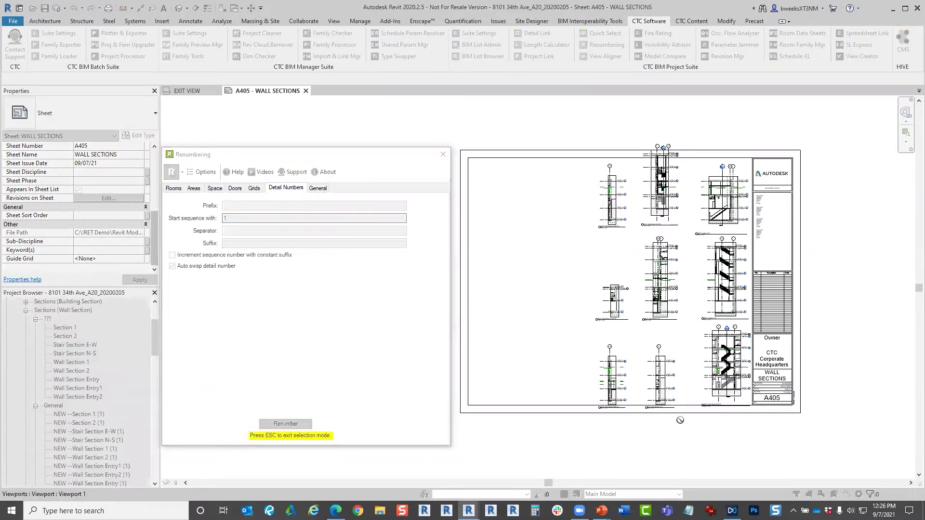
scroll(706, 407, up, 1)
scroll(706, 407, up, 3)
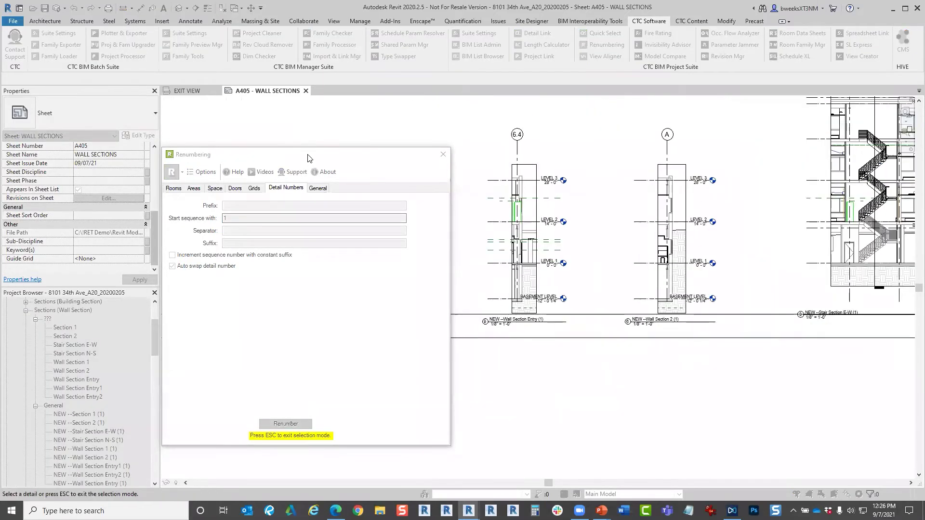
drag(217, 154, 49, 196)
middle_drag(848, 240, 688, 247)
click(688, 247)
click(512, 240)
click(364, 241)
Continue the detail numbers from 4 through NEW --Section 2 (1), NEW --Wall Section 1 (1) and NEW --Wall Section Entry2 (1) in the middle row.
scroll(541, 384, down, 3)
middle_drag(601, 376, 642, 477)
scroll(642, 281, up, 3)
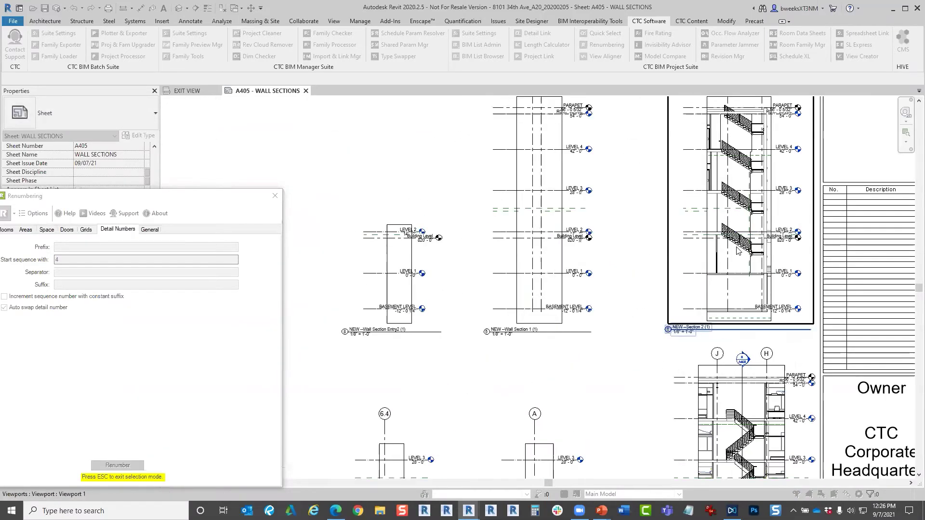
click(687, 270)
click(577, 254)
click(392, 265)
Continue the detail numbers from 7 through NEW --Section 1 (1), NEW --Stair Section N-S (1) and NEW --Wall Section Entry1 (1) in the top row.
middle_drag(605, 403, 842, 273)
click(827, 270)
click(627, 255)
click(471, 237)
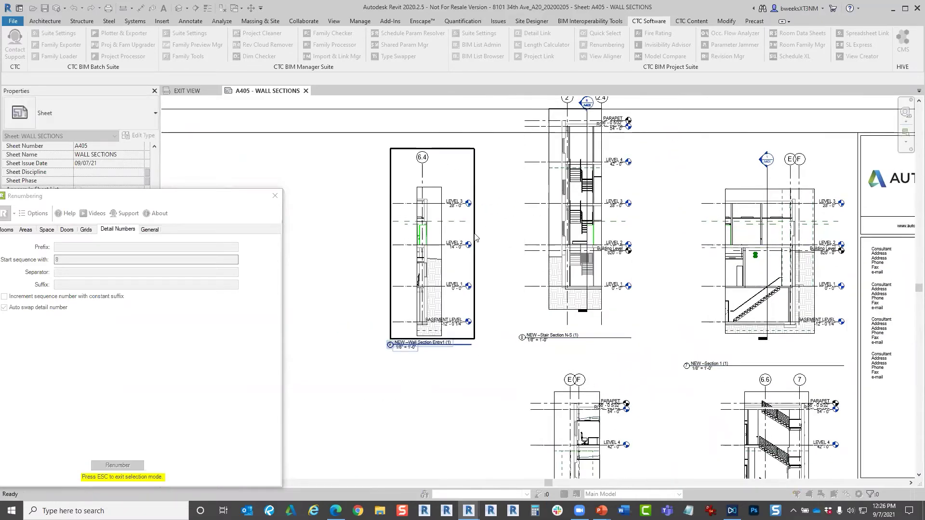
End the current detail renumbering and set the sequence to start at 1 with suffix A.
scroll(595, 241, down, 3)
middle_drag(595, 242, 672, 144)
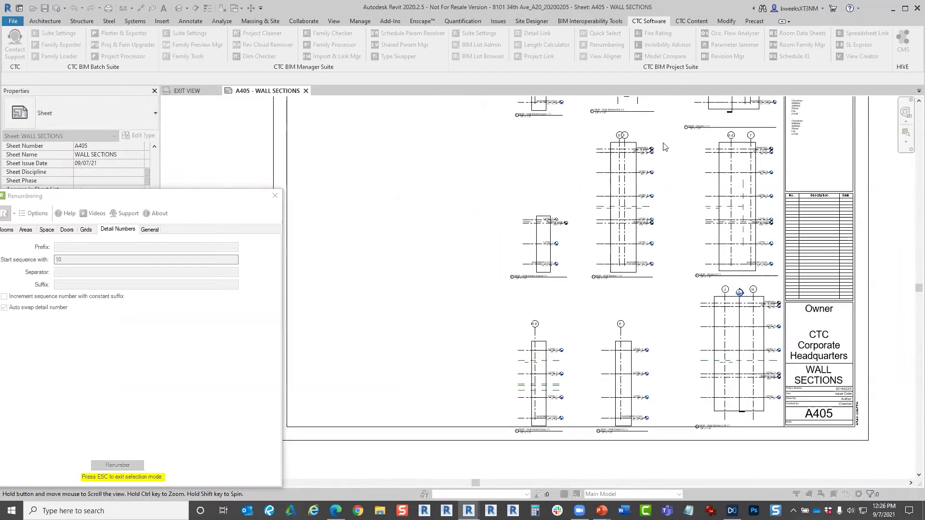
scroll(689, 217, down, 5)
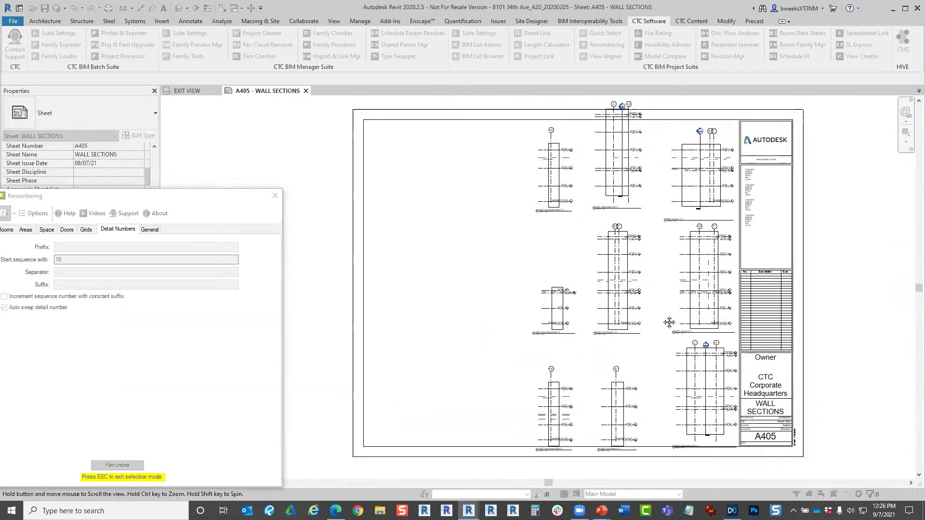
drag(236, 196, 337, 132)
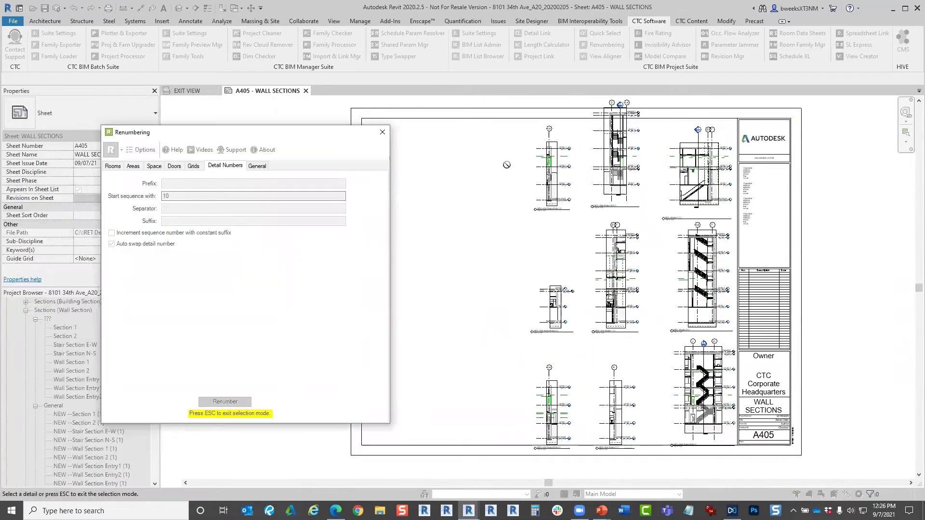
right_click(508, 165)
click(530, 171)
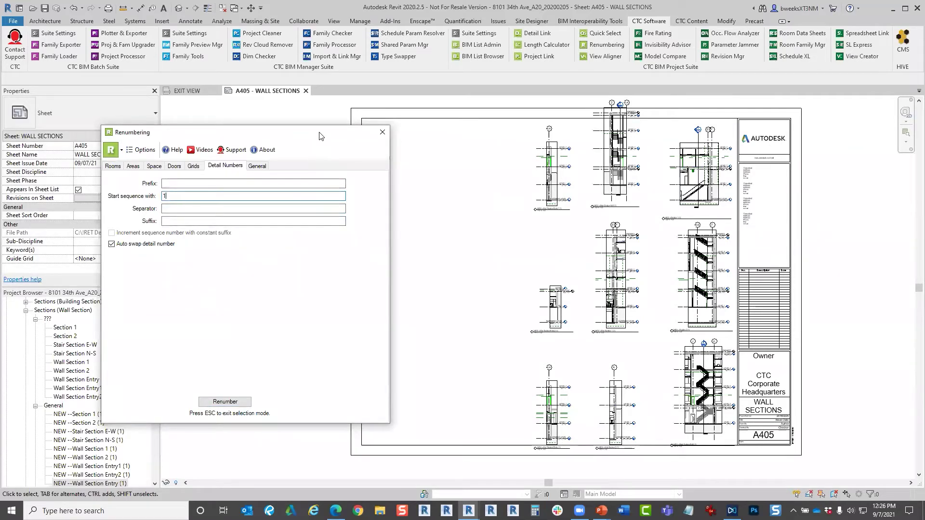
drag(319, 136, 392, 134)
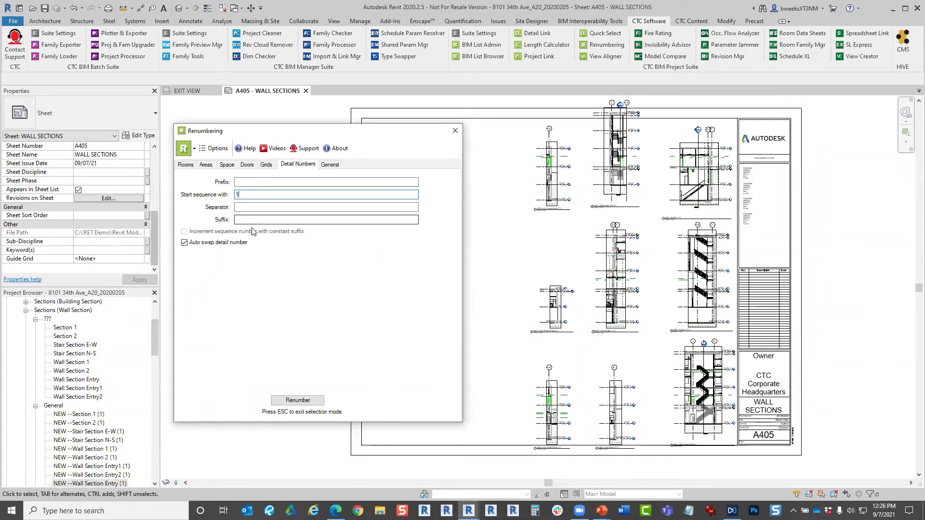
key(Tab)
key(Tab)
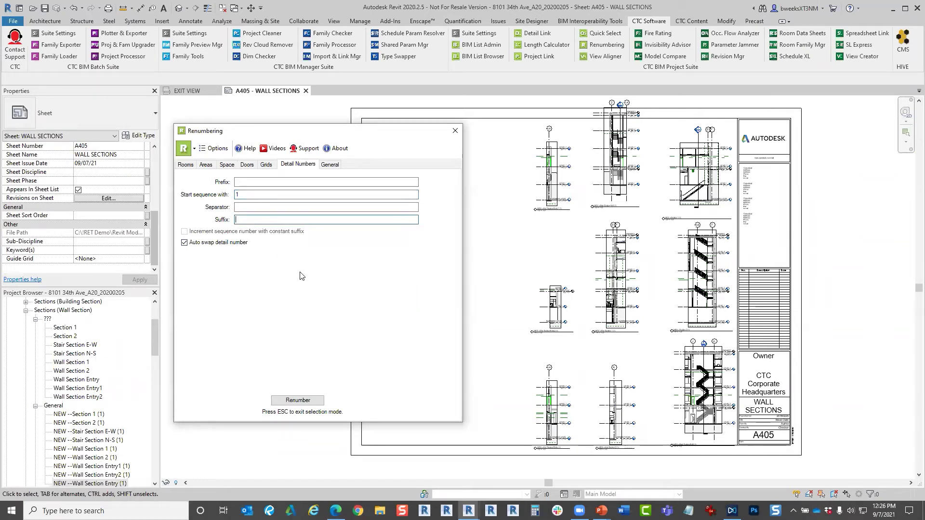
text(A)
Renumber the top row from 1A in the order NEW --Section 1 (1), NEW --Stair Section N-S (1), NEW --Wall Section Entry1 (1).
click(297, 400)
scroll(596, 231, up, 5)
click(835, 197)
click(662, 174)
click(559, 178)
right_click(535, 280)
click(551, 289)
Set the renumbering sequence to start with 2 and reset the suffix to A.
double_click(257, 221)
double_click(244, 195)
text(2)
drag(242, 220, 223, 221)
text(A)
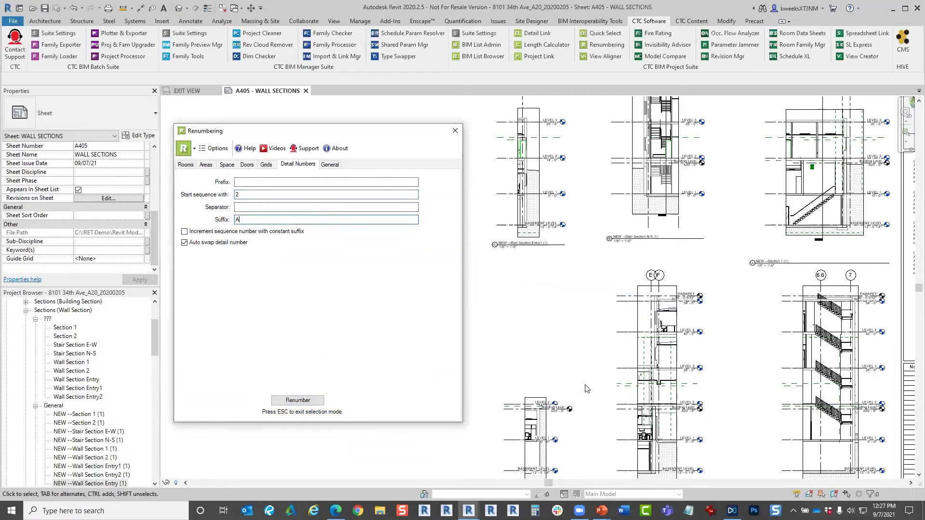
Renumber the middle row from 2A in the order NEW --Section 2 (1), NEW --Wall Section 1 (1), NEW --Wall Section Entry2 (1).
click(297, 400)
middle_drag(760, 384, 797, 245)
click(854, 256)
click(723, 269)
click(593, 256)
scroll(597, 260, up, 3)
scroll(621, 346, down, 3)
middle_drag(626, 356, 604, 237)
key(Escape)
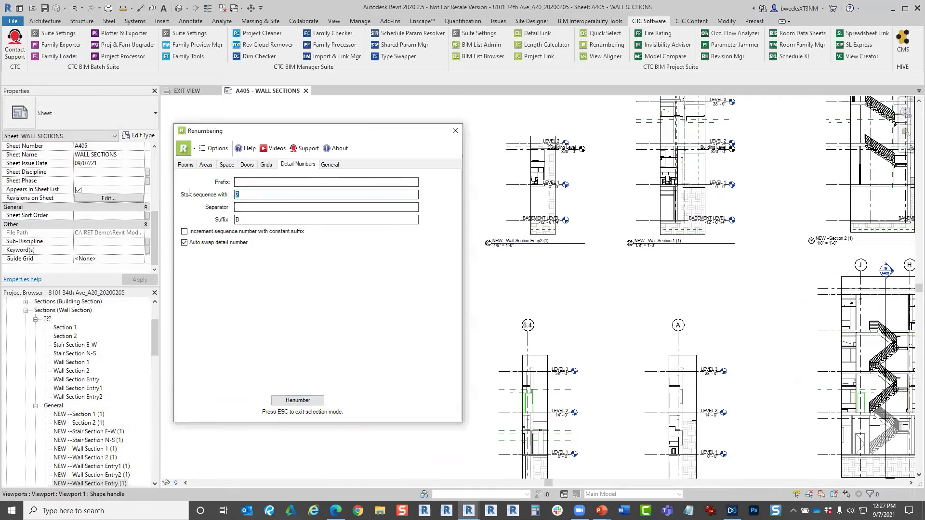
Renumber the bottom row with sequence 3 and suffix A onward: NEW --Stair Section E-W (1), NEW --Wall Section 2 (1), NEW --Wall Section Entry (1).
click(262, 223)
key(BackSpace)
text(A)
click(298, 400)
middle_drag(628, 182, 625, 168)
click(826, 212)
click(693, 222)
click(538, 214)
scroll(554, 288, up, 3)
right_click(580, 310)
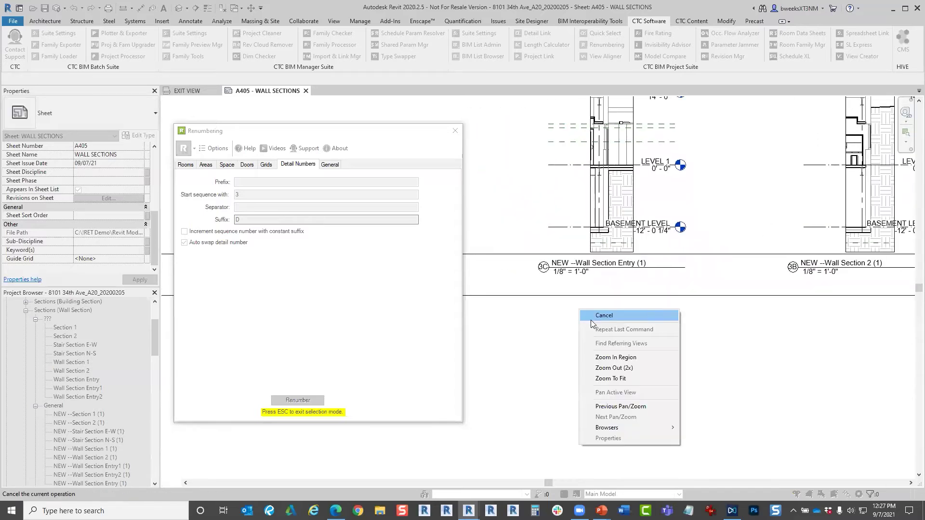
click(605, 316)
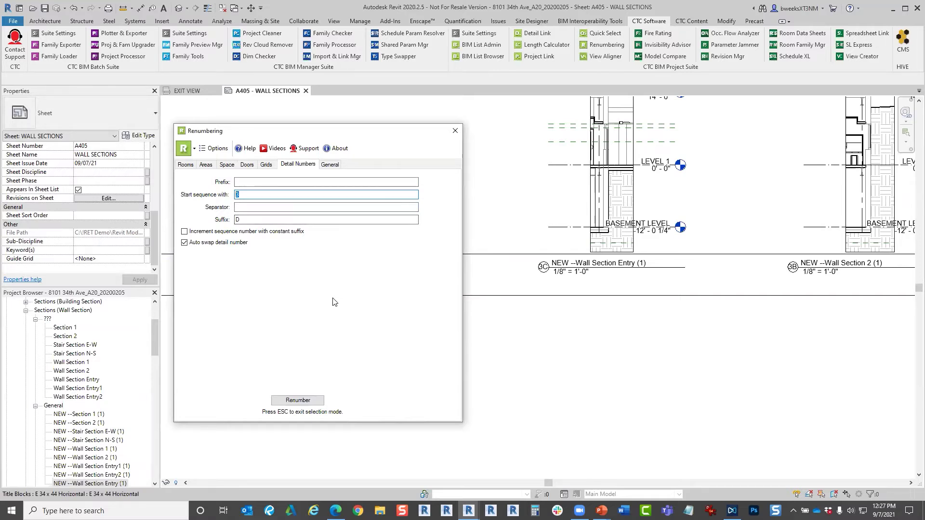
Examine the new detail numbers in the view titles across all rows of sheet A405.
scroll(659, 393, down, 5)
scroll(620, 358, up, 5)
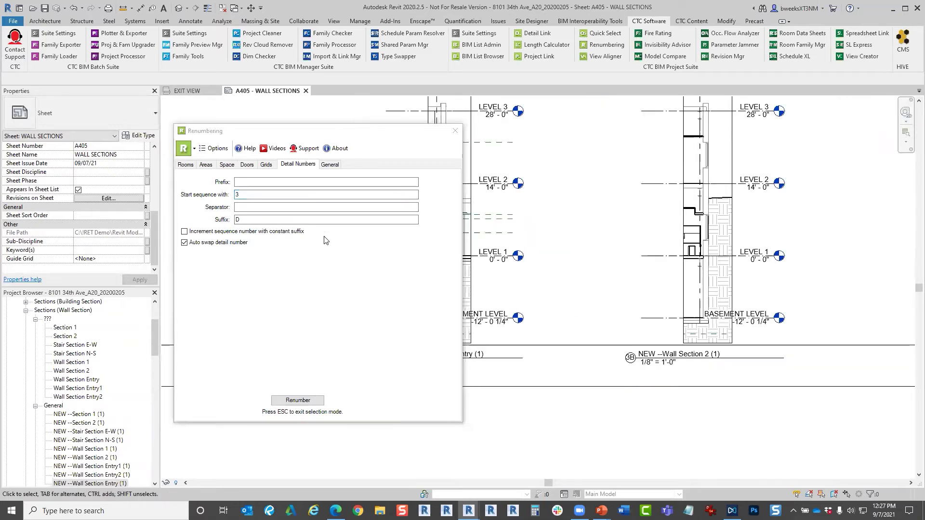
scroll(643, 366, down, 2)
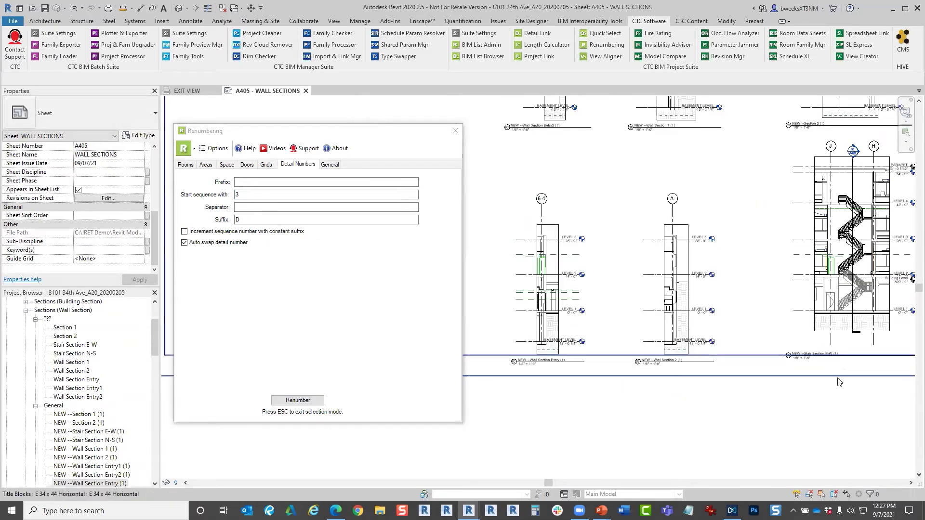
middle_drag(790, 166, 821, 438)
middle_drag(822, 185, 793, 309)
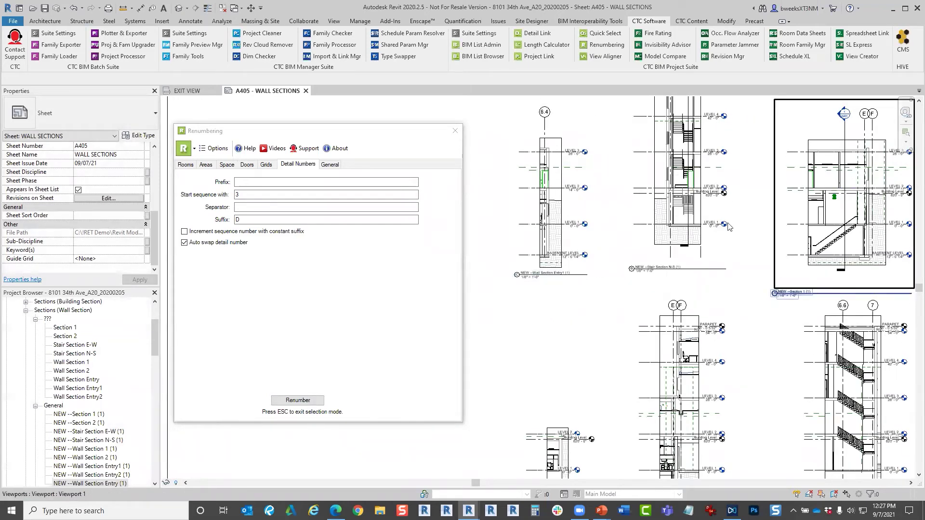
scroll(526, 289, up, 2)
middle_drag(722, 385, 592, 326)
scroll(862, 332, up, 2)
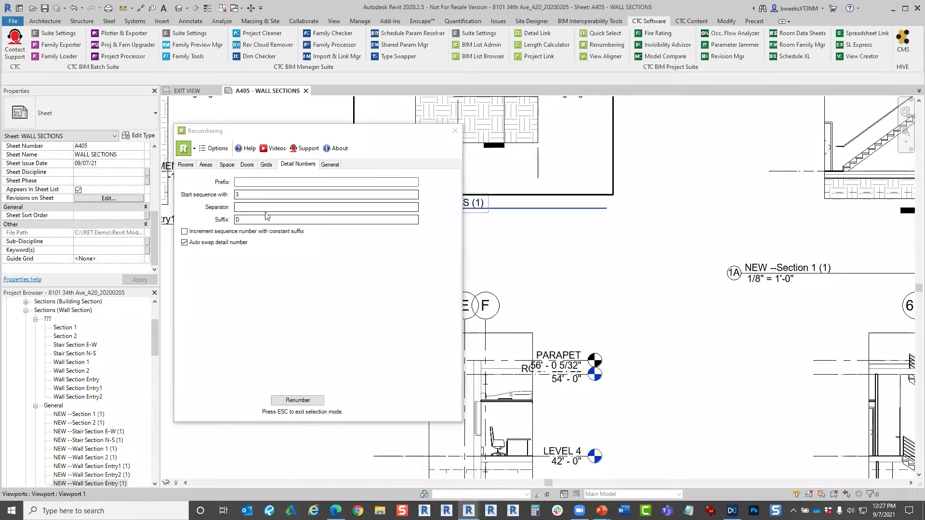
scroll(861, 290, down, 4)
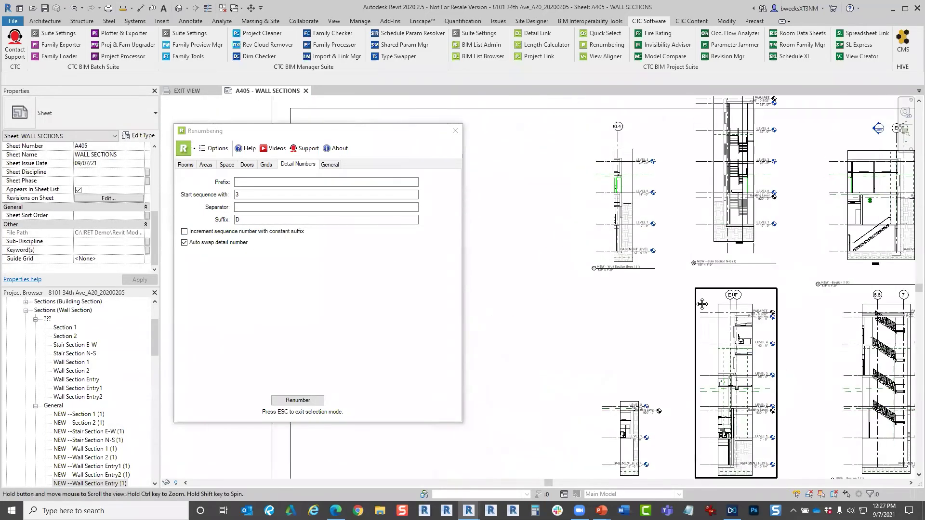
scroll(706, 313, down, 3)
Close the Renumbering tool.
right_click(826, 219)
click(846, 226)
click(454, 130)
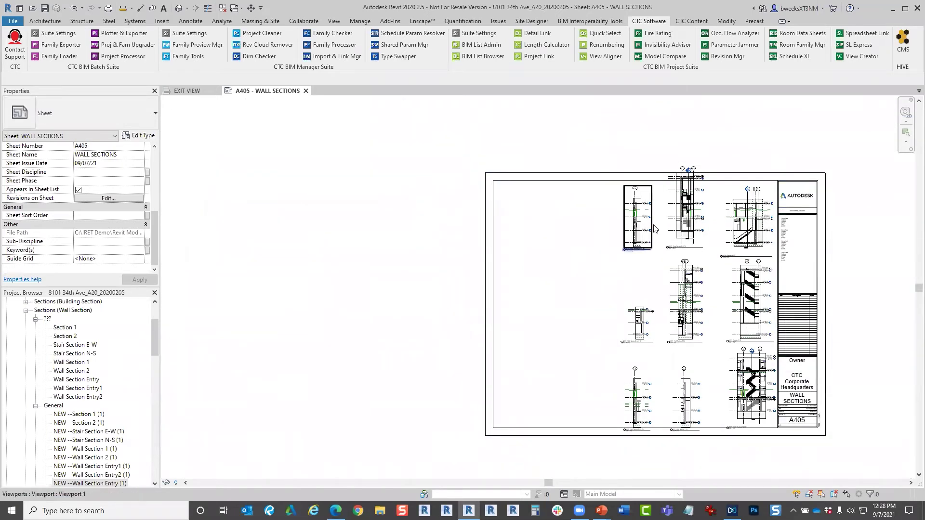
click(751, 299)
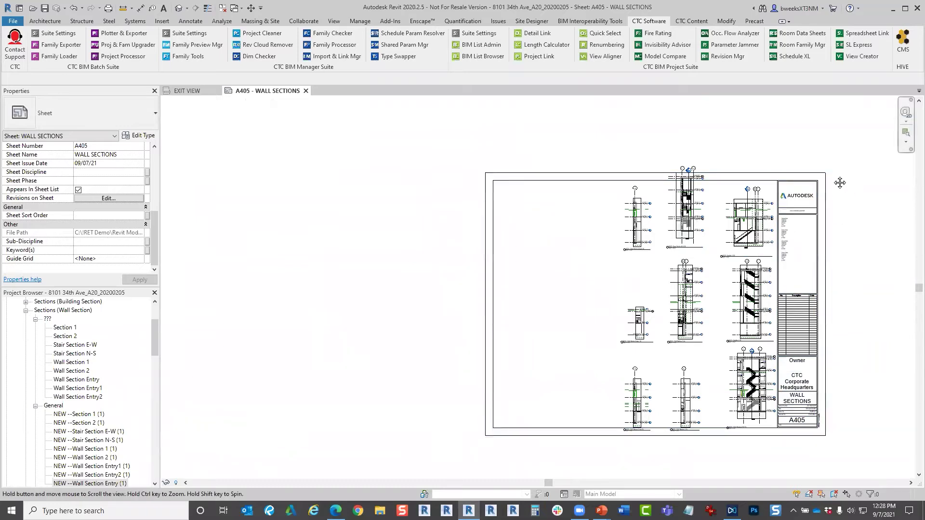
middle_drag(840, 182, 829, 212)
scroll(824, 205, up, 2)
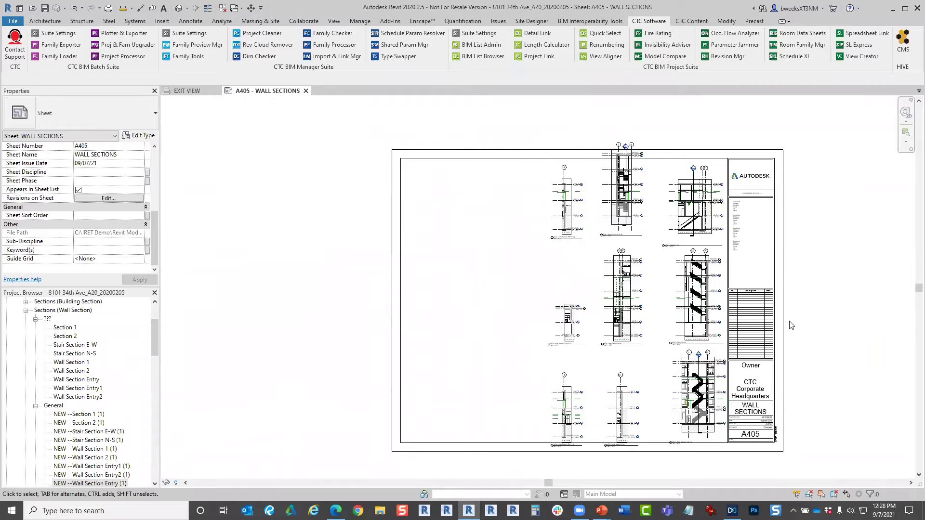
scroll(758, 311, up, 3)
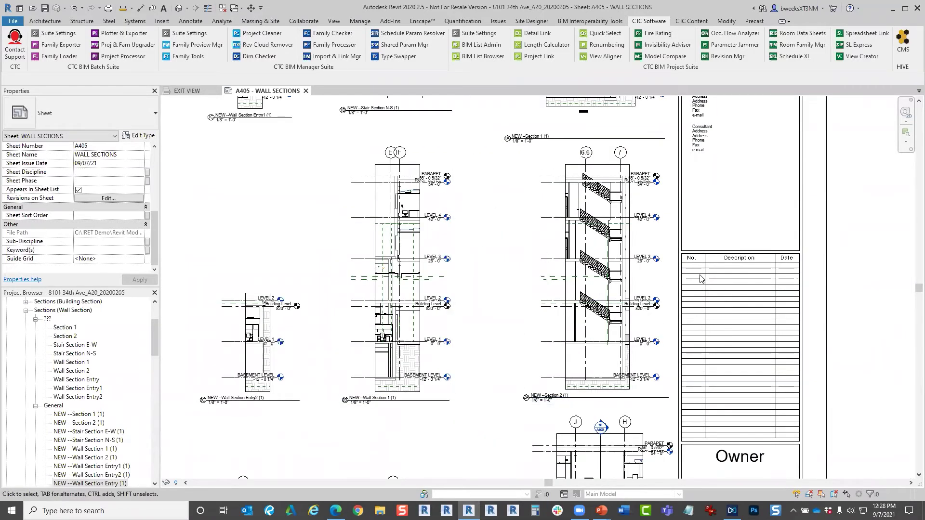
scroll(700, 278, down, 4)
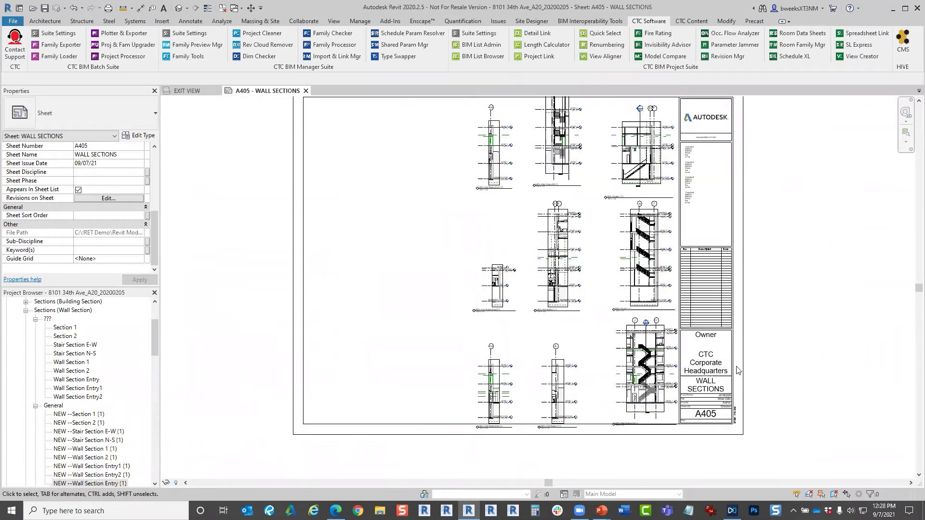
scroll(708, 402, up, 2)
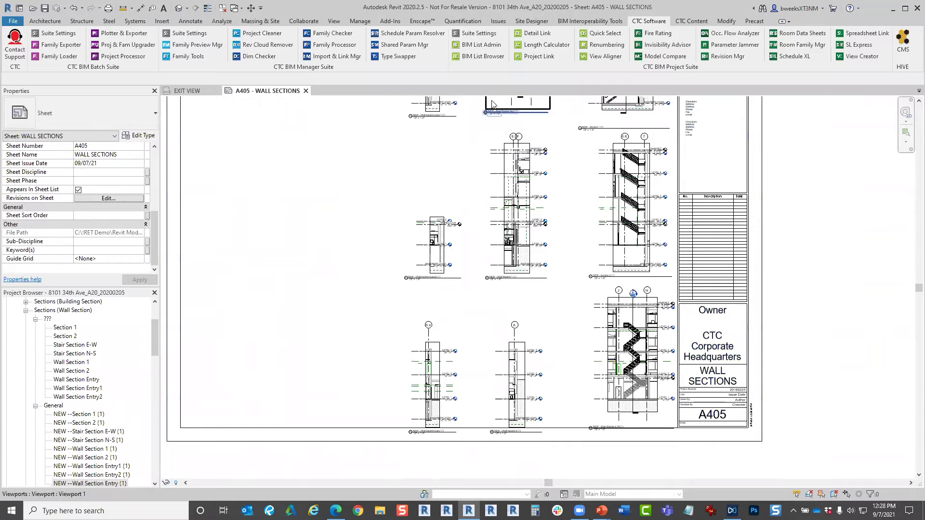
click(359, 112)
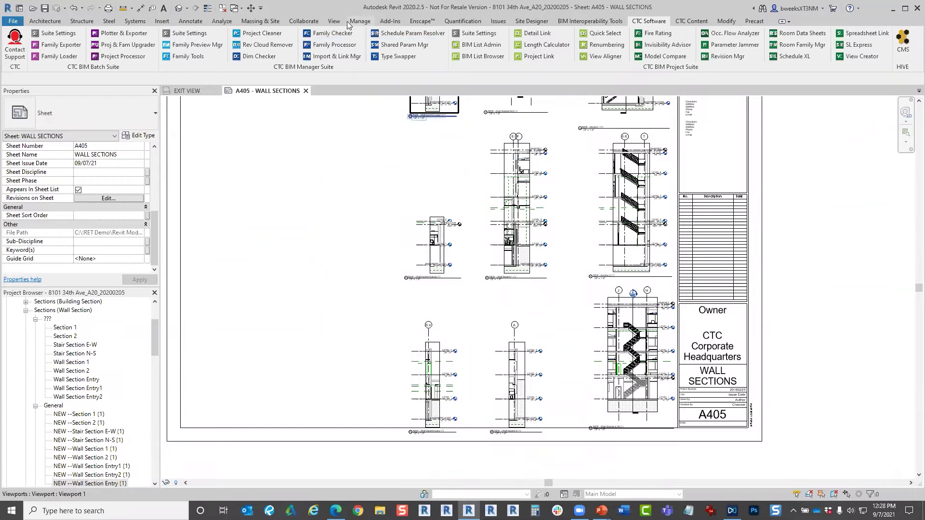
Sketch a rectangular revision cloud about 5 3/4" by 5 1/4" around the sheet name and number block, assigned to Seq. 4 - Revision 4.
click(333, 20)
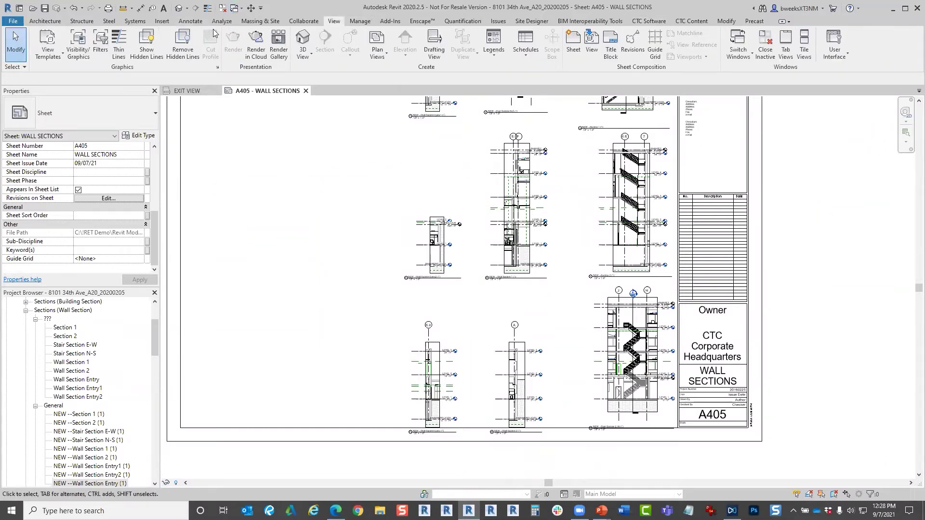
click(197, 23)
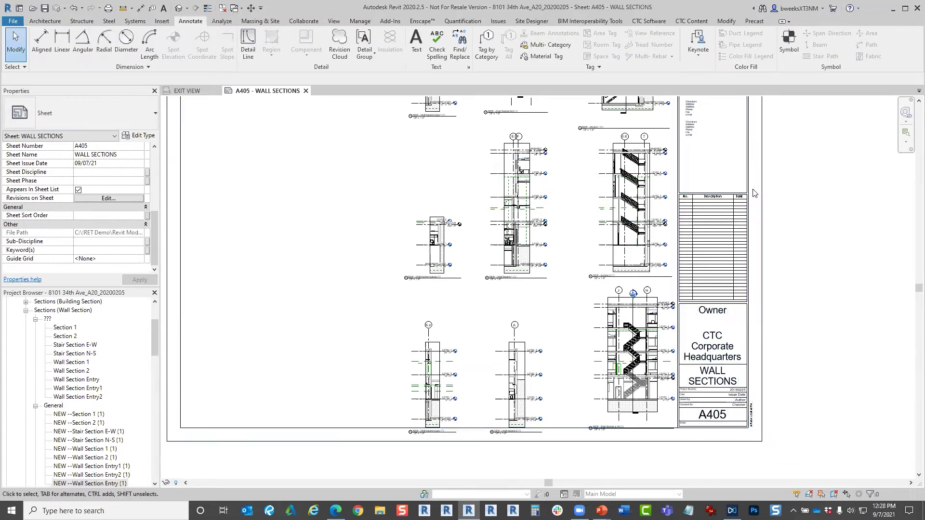
click(339, 44)
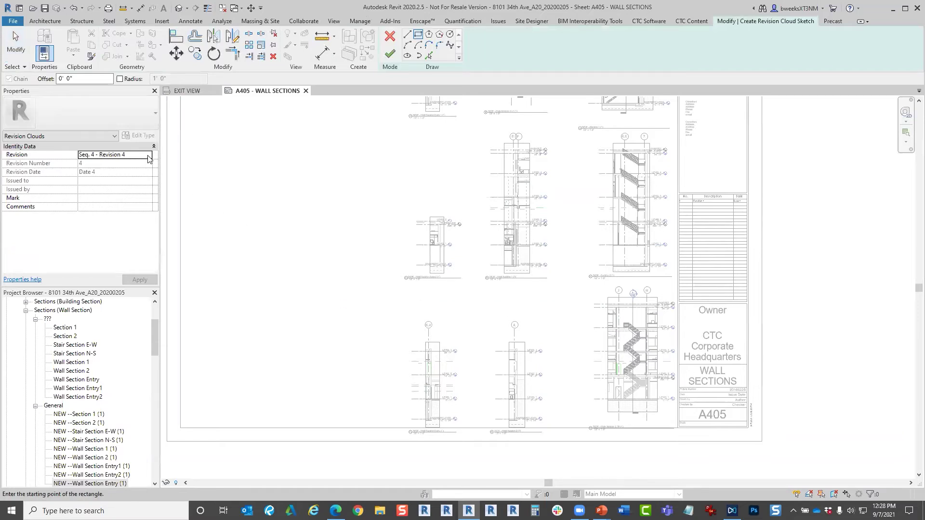
click(148, 158)
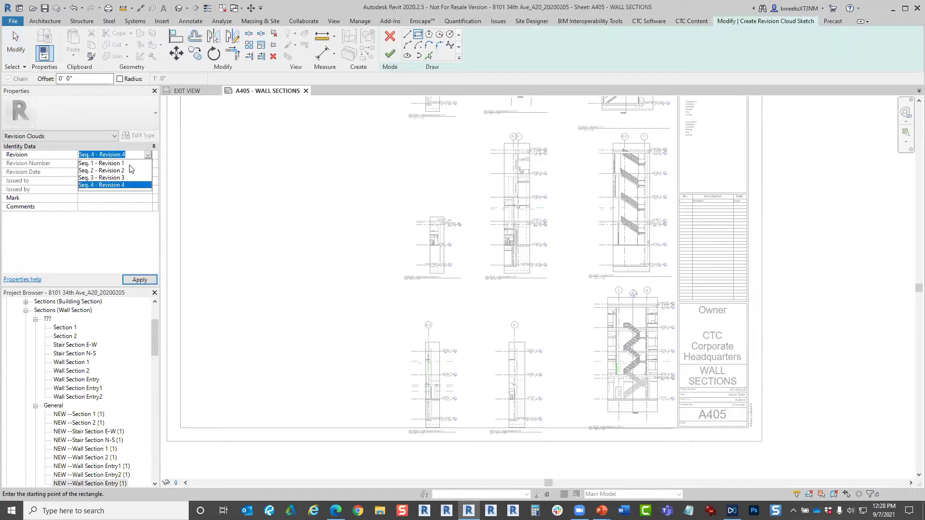
click(677, 435)
click(674, 436)
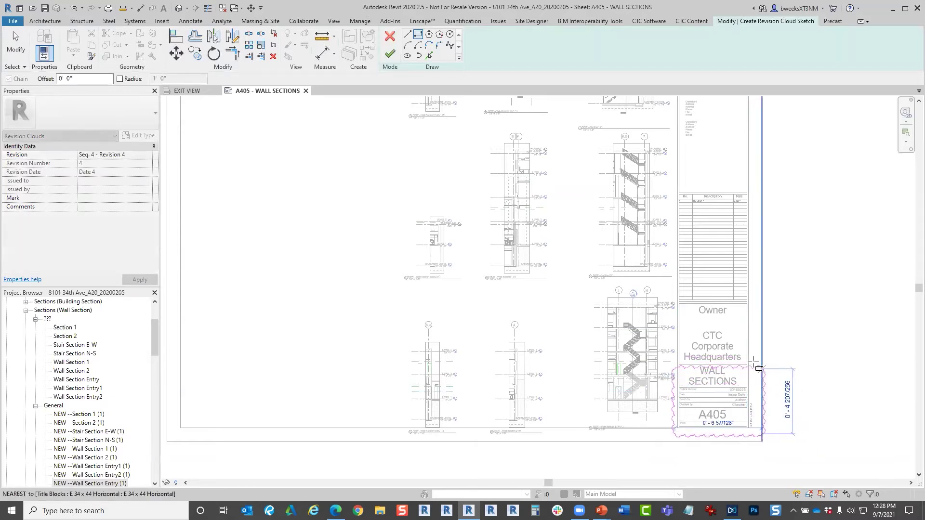
scroll(753, 361, up, 2)
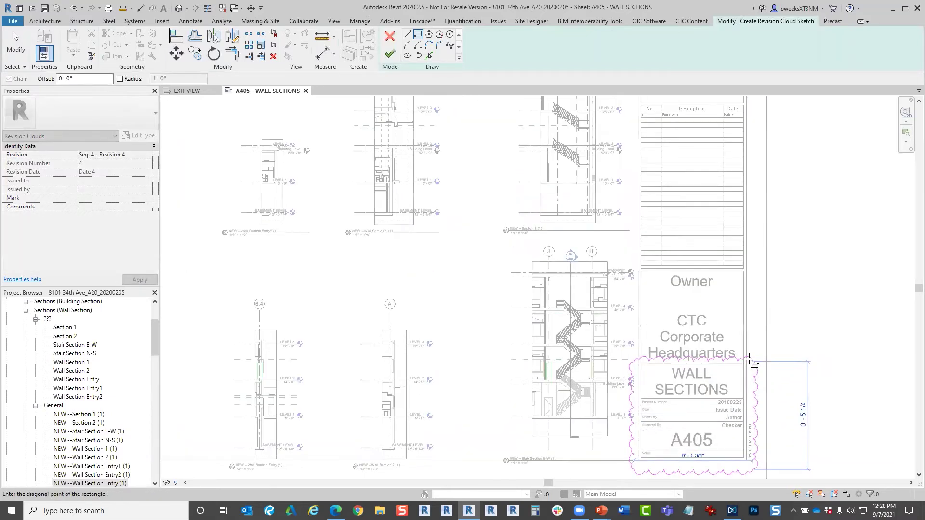
click(750, 357)
middle_drag(772, 345, 732, 286)
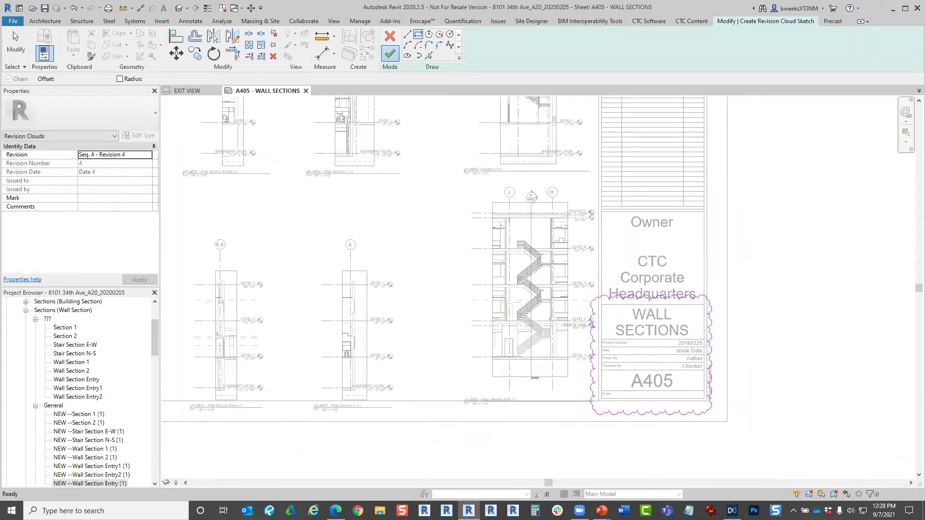
click(390, 53)
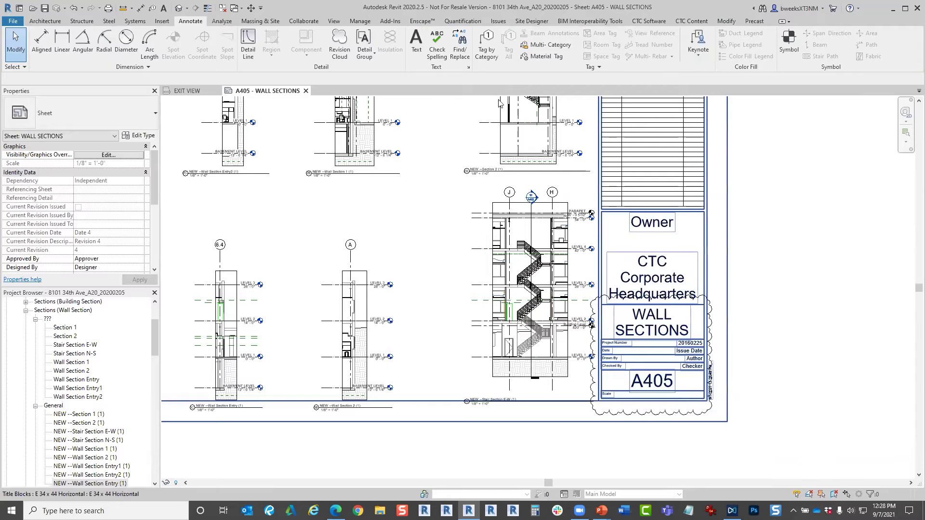
Tag the revision cloud with a leader near its upper corner and check the title block's revision schedule.
click(487, 48)
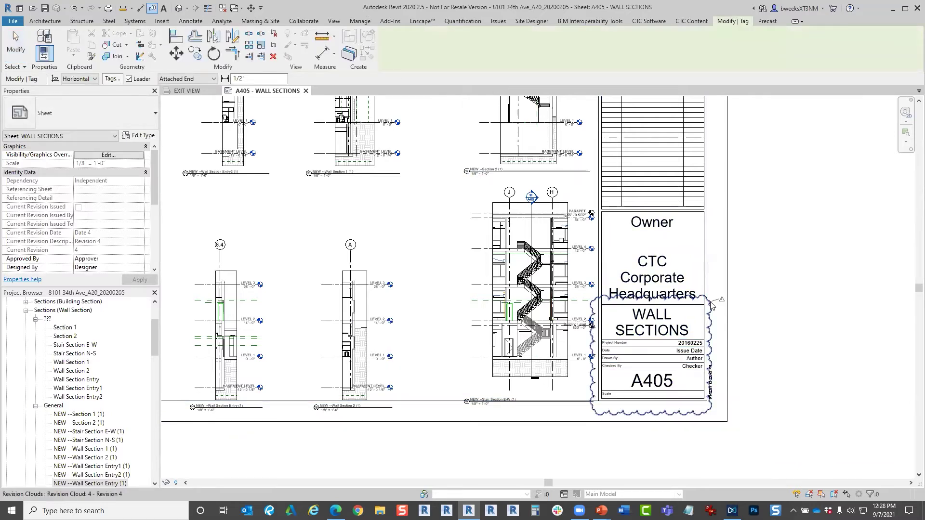
scroll(712, 303, up, 5)
click(685, 274)
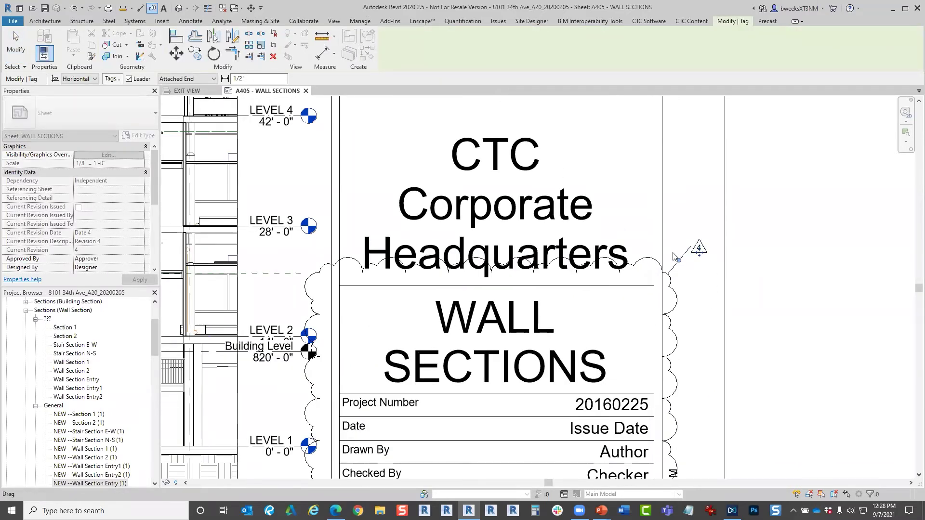
scroll(682, 260, down, 3)
scroll(506, 188, up, 5)
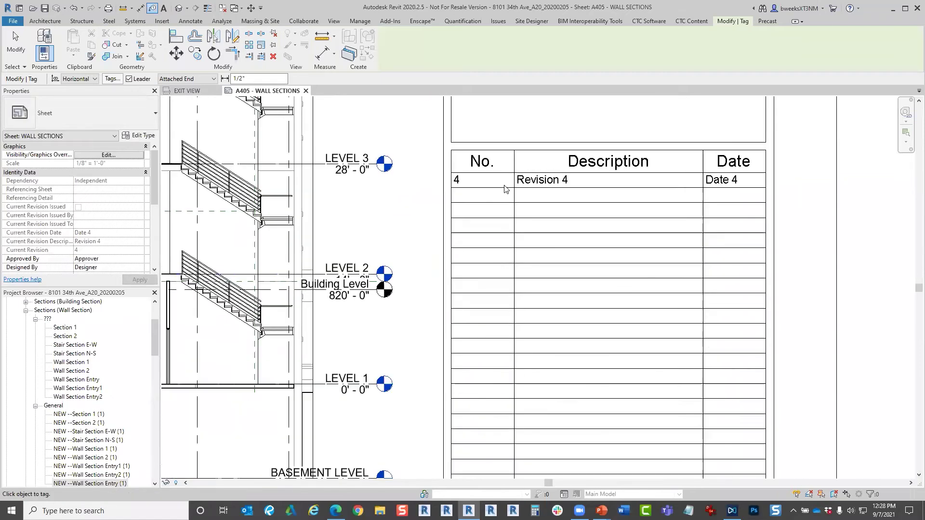
scroll(505, 188, up, 2)
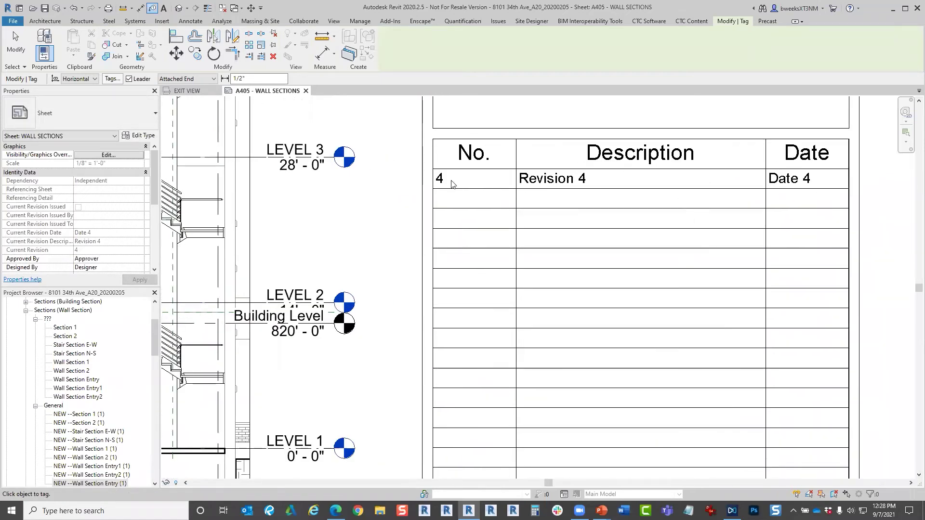
scroll(528, 199, down, 6)
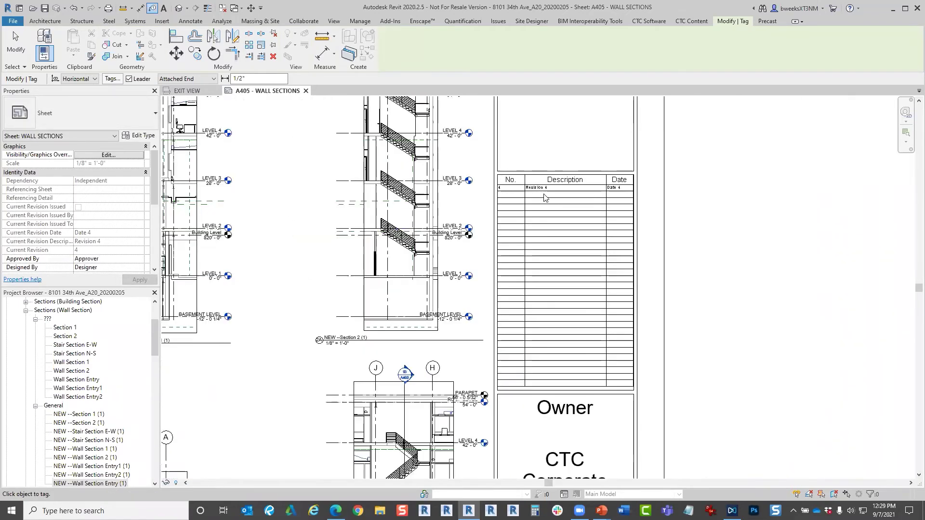
Delete the revision cloud around the sheet name and number block on sheet A405.
scroll(573, 337, up, 3)
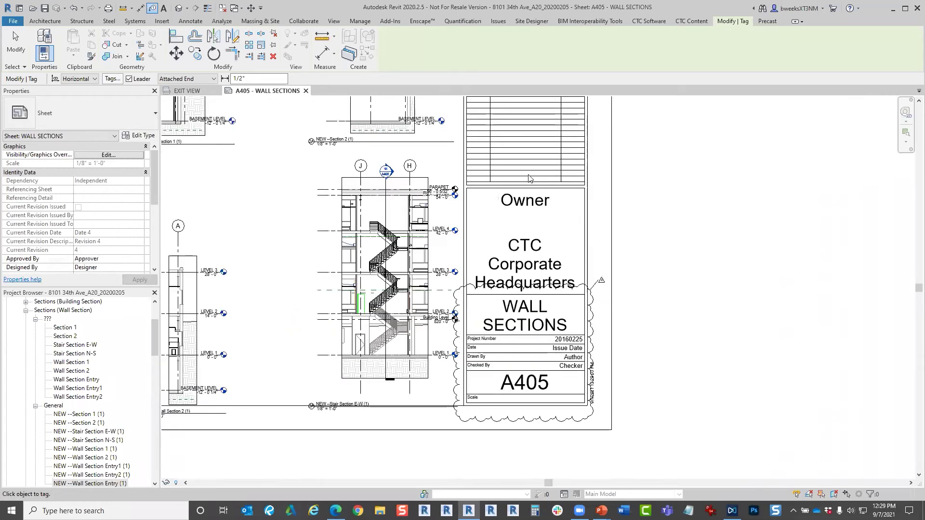
scroll(503, 228, up, 2)
scroll(514, 226, up, 4)
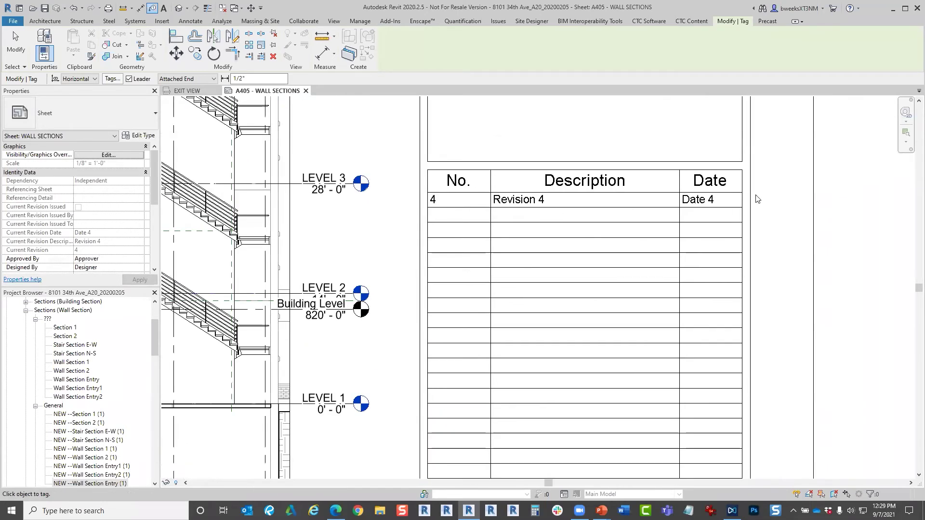
scroll(669, 202, down, 5)
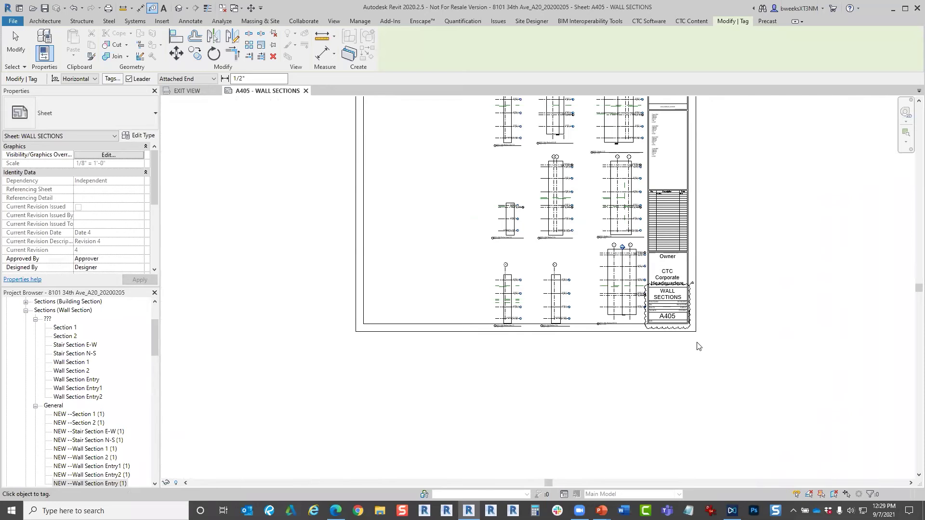
key(Escape)
click(688, 329)
scroll(694, 313, up, 4)
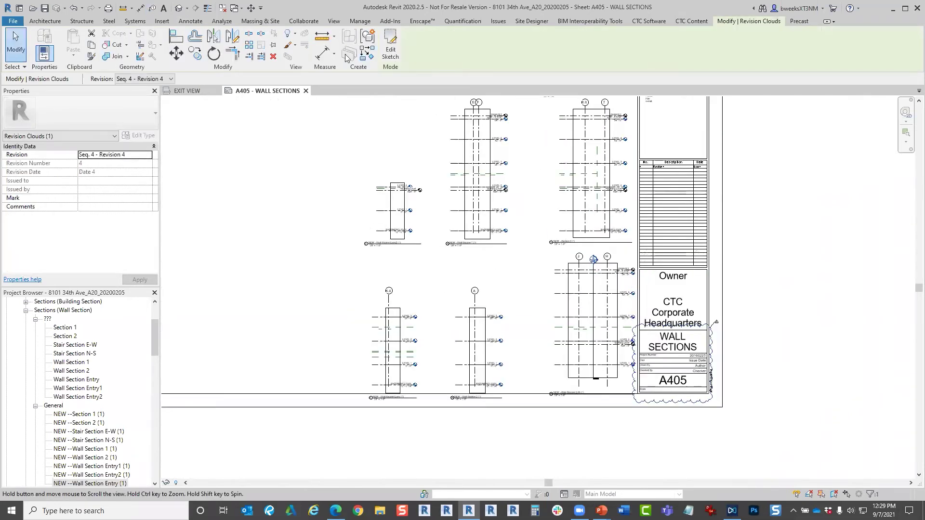
key(Delete)
Review the project's revision list and numbering options in Sheet Issues/Revisions, then close it without changes.
click(360, 21)
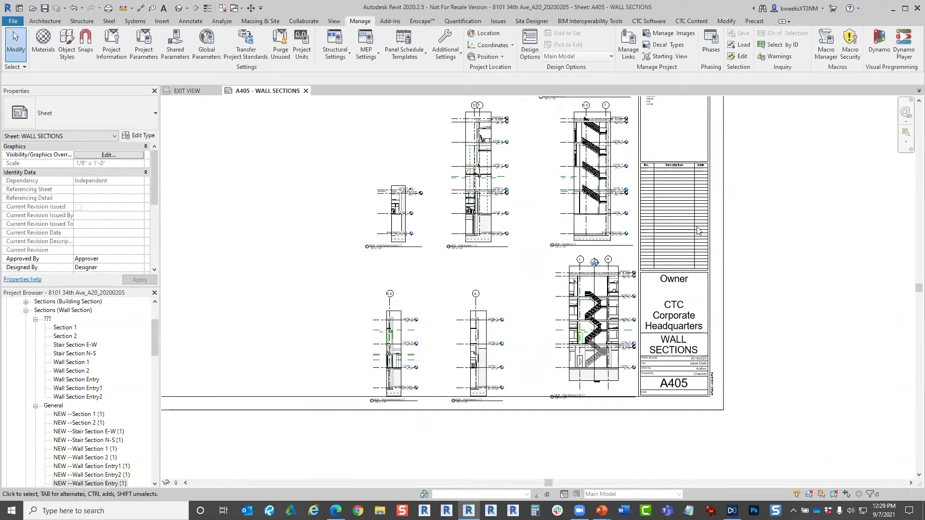
middle_drag(636, 202, 637, 206)
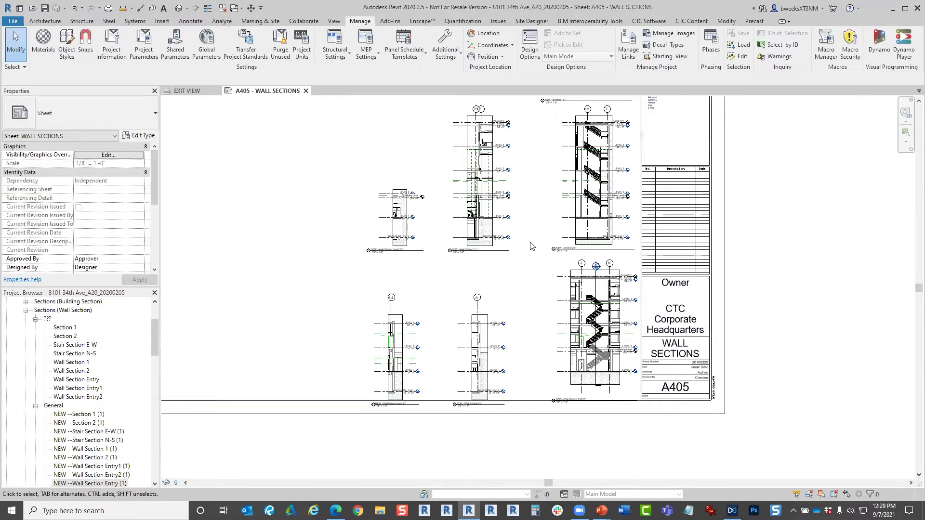
middle_drag(589, 336, 590, 362)
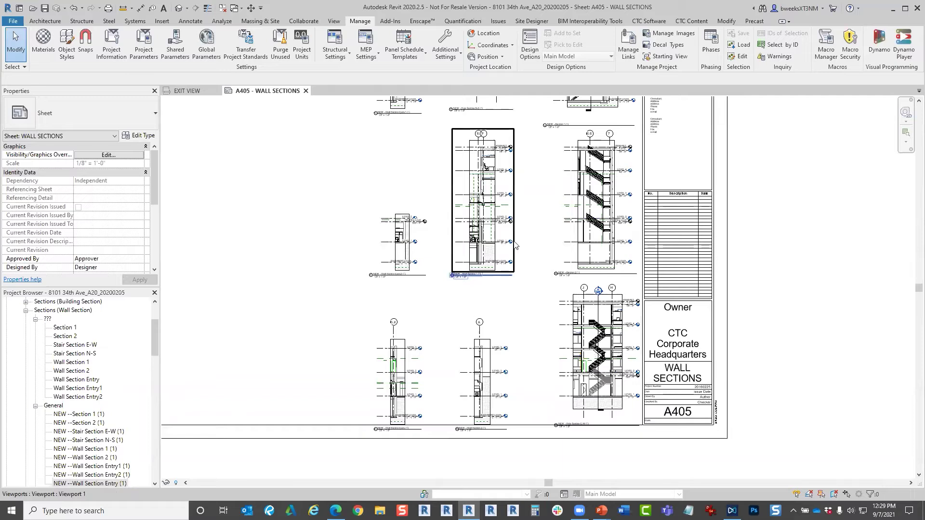
click(462, 57)
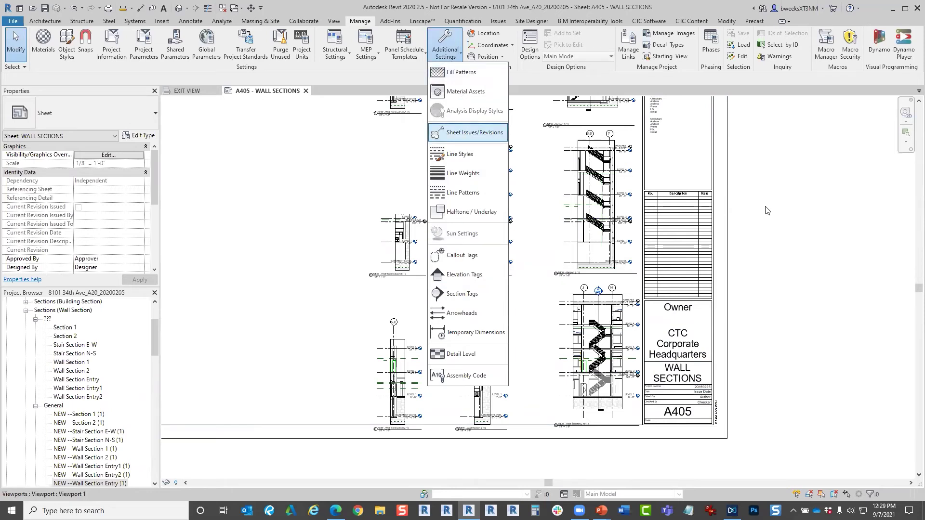
click(467, 134)
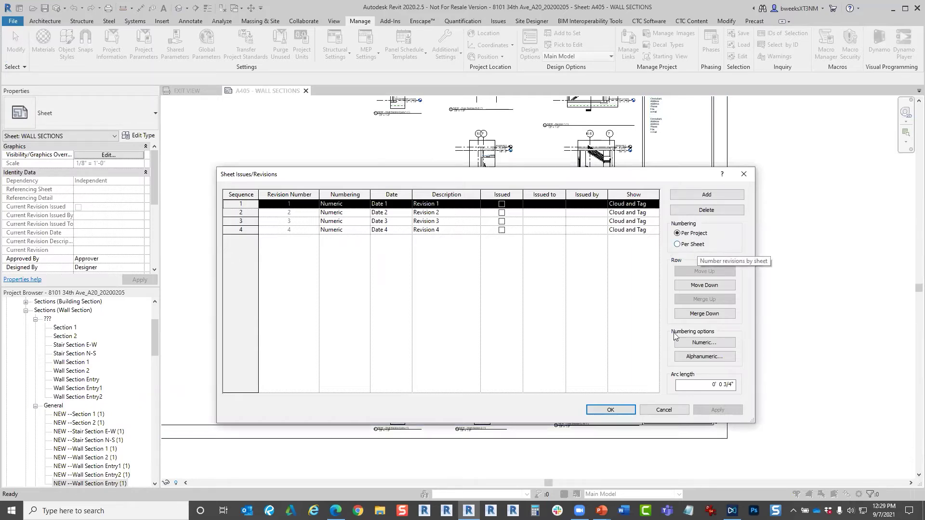
click(665, 410)
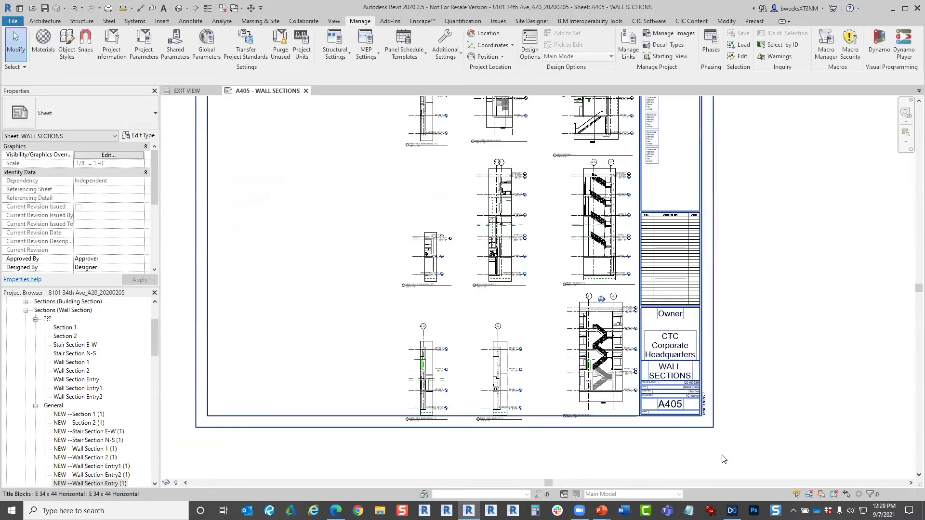
Examine the title block's revision schedule on sheet A405 up close and in the context of the whole sheet.
scroll(675, 284, down, 2)
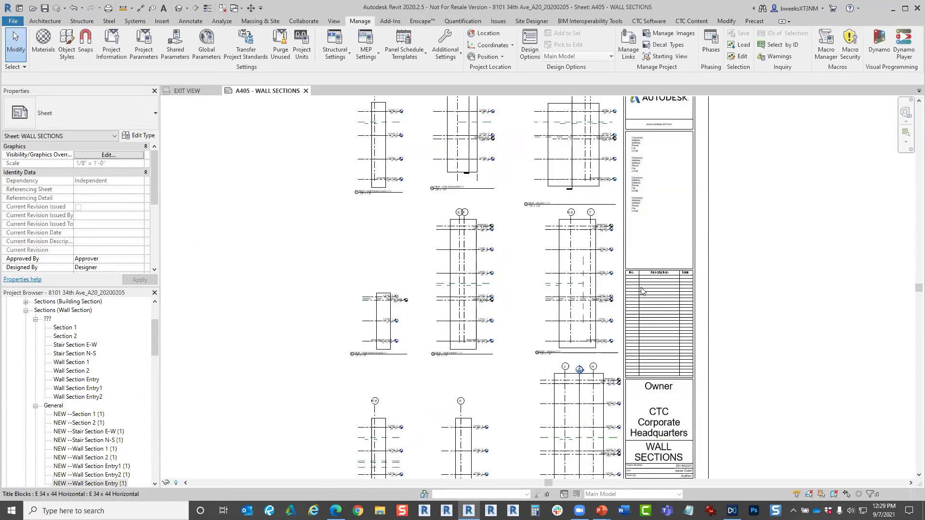
scroll(667, 287, up, 5)
scroll(641, 272, down, 5)
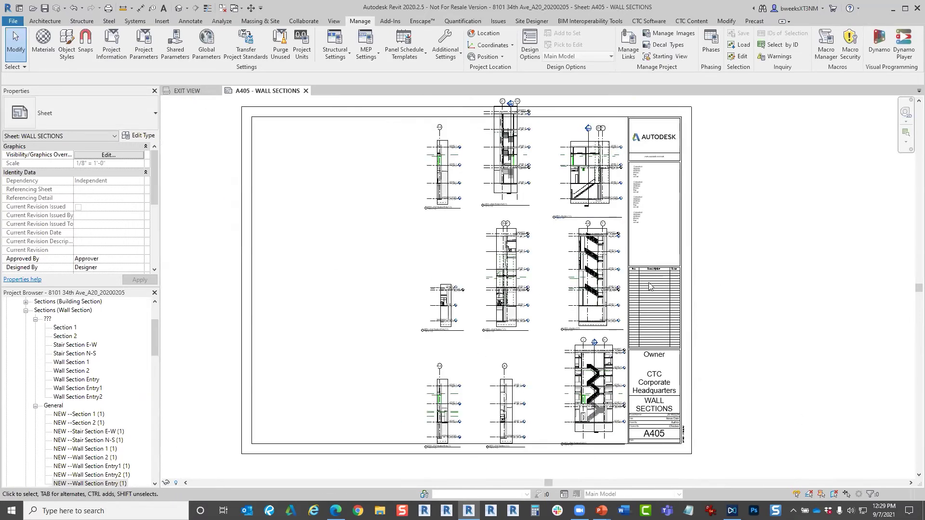
scroll(626, 243, up, 4)
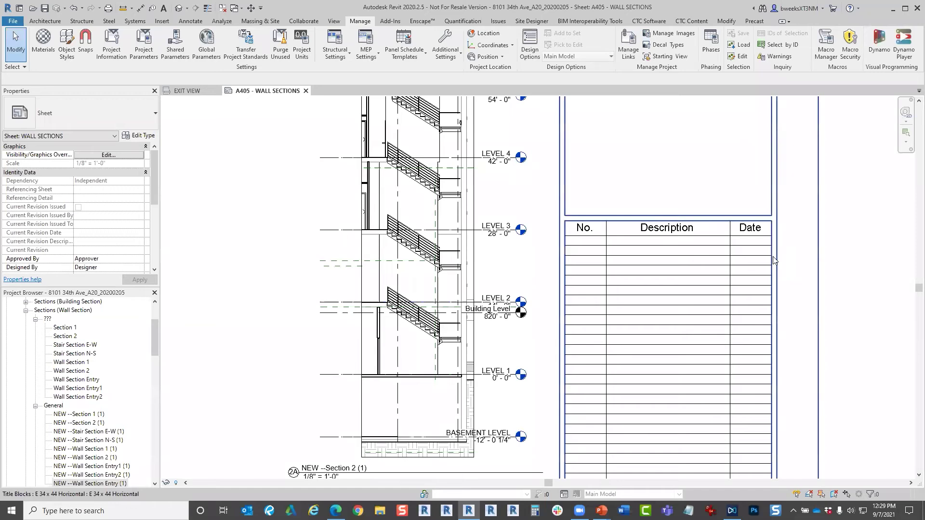
click(672, 246)
scroll(152, 217, down, 1)
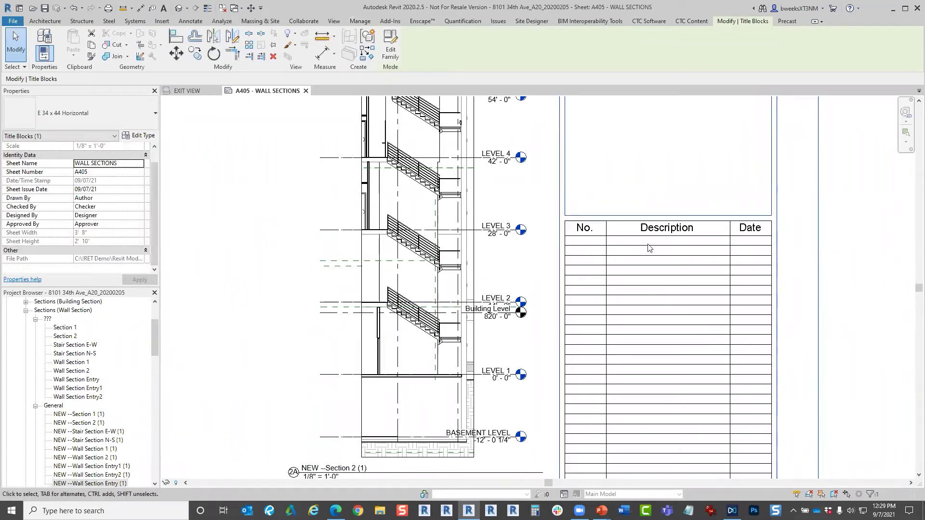
scroll(647, 248, down, 4)
scroll(723, 246, up, 2)
scroll(728, 244, up, 1)
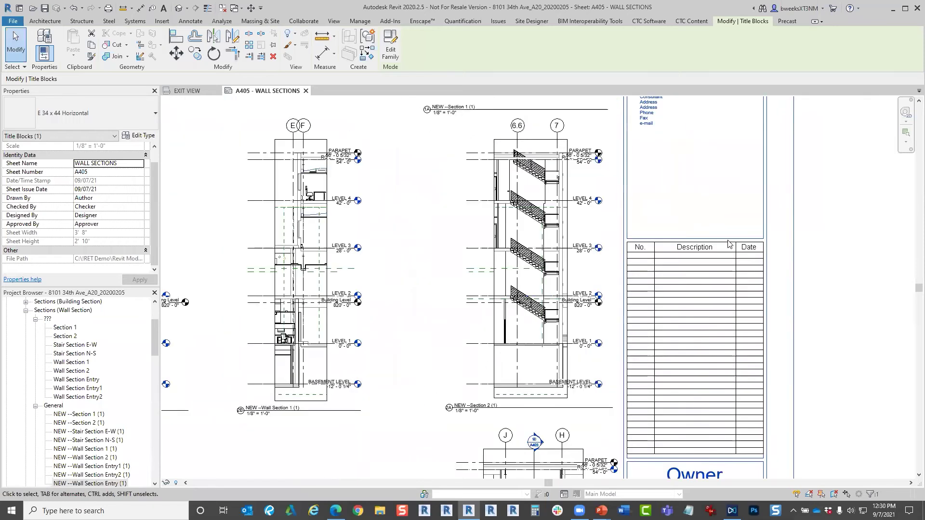
scroll(728, 243, up, 2)
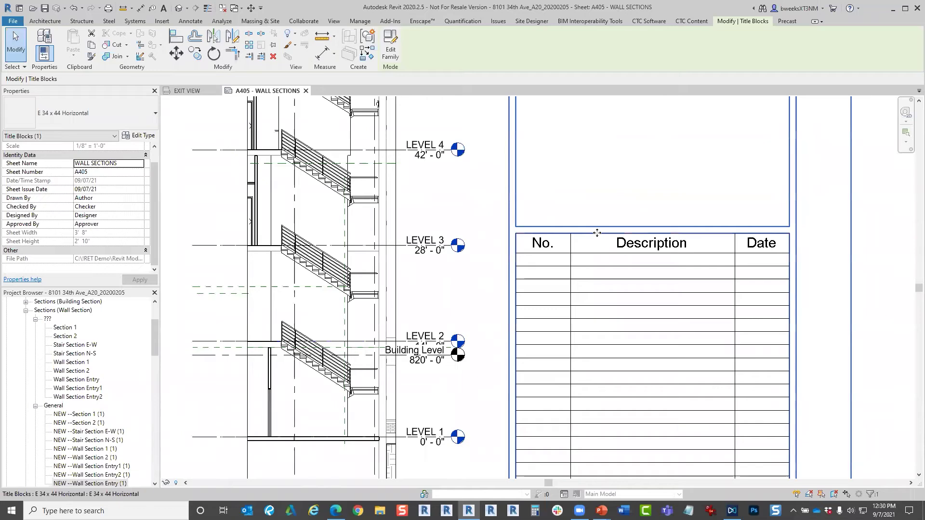
scroll(597, 233, down, 9)
scroll(602, 251, up, 5)
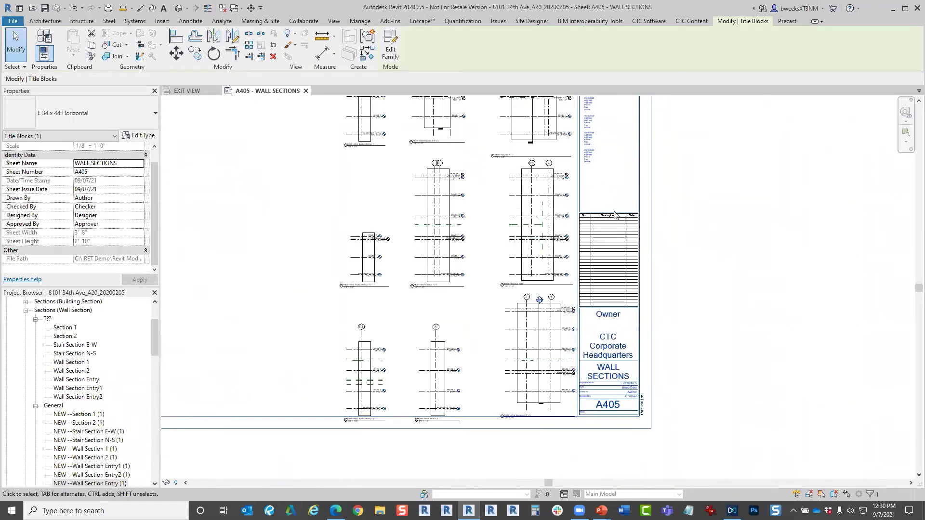
click(279, 339)
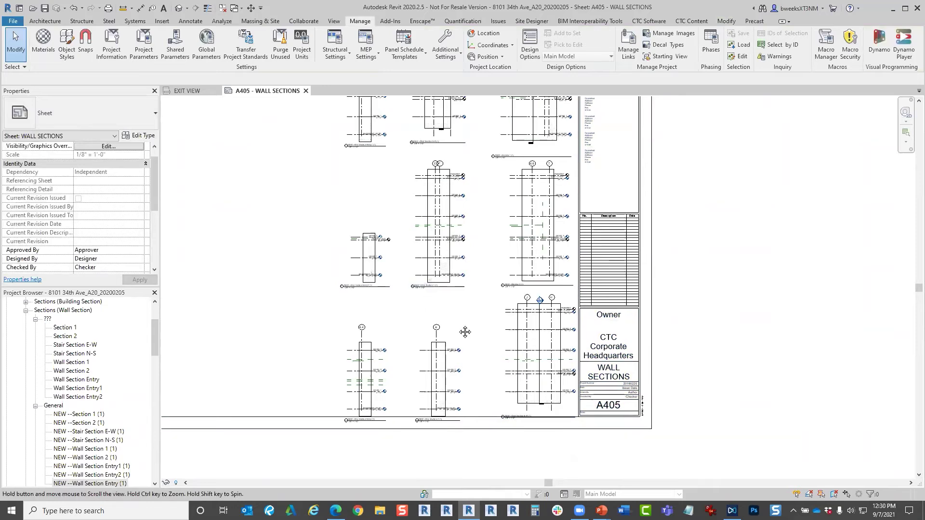
scroll(457, 332, up, 3)
scroll(629, 285, up, 1)
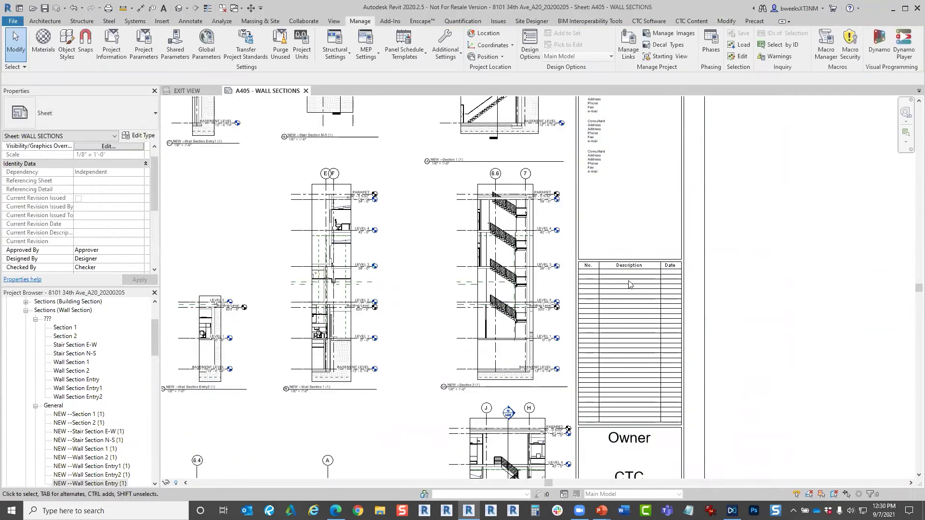
scroll(631, 272, down, 5)
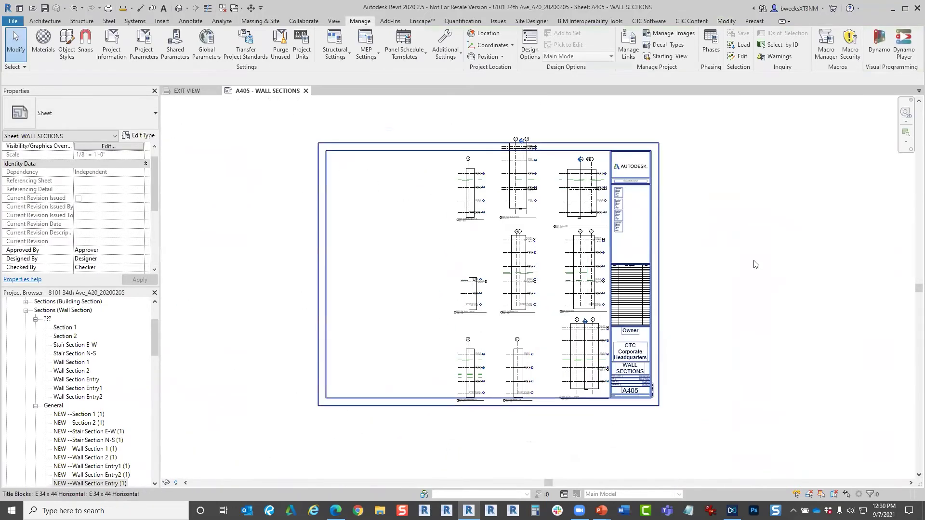
scroll(608, 218, up, 5)
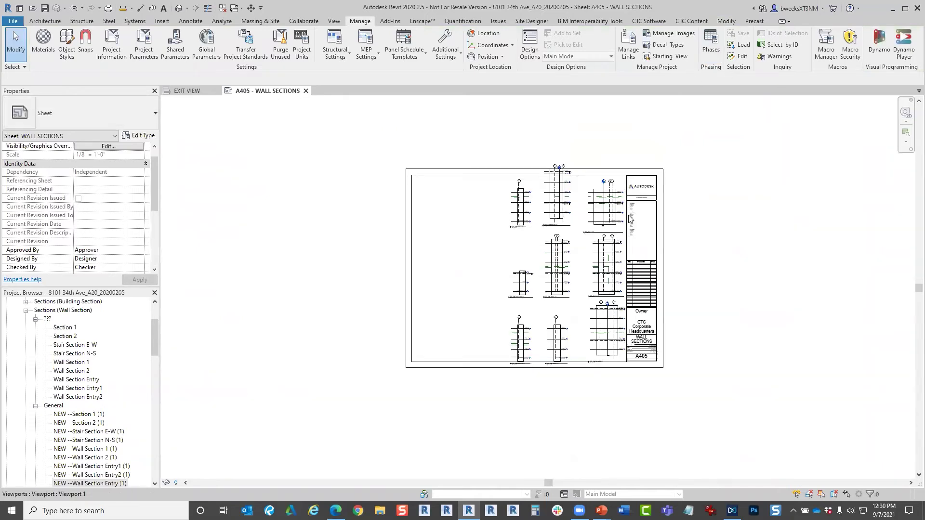
Launch the CTC Revision Manager and maximize its window to show the sheet and revision matrix.
click(649, 21)
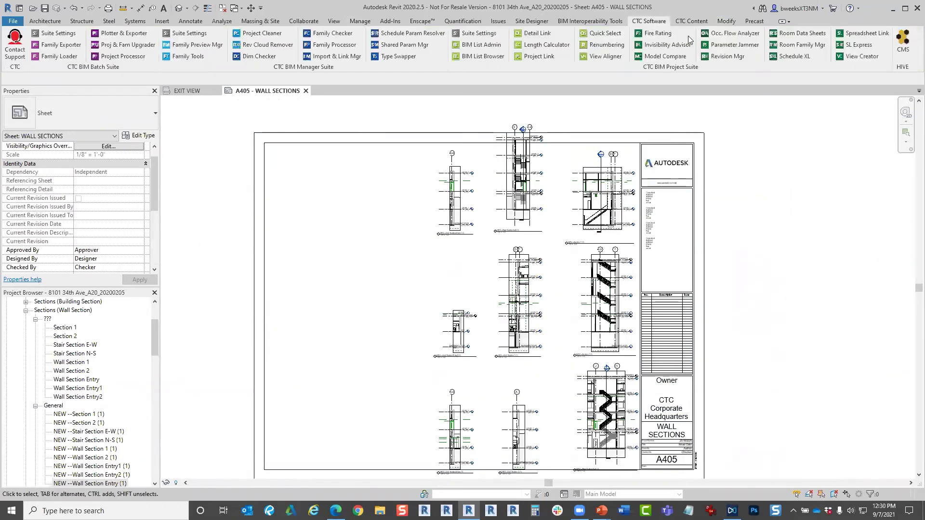
click(729, 58)
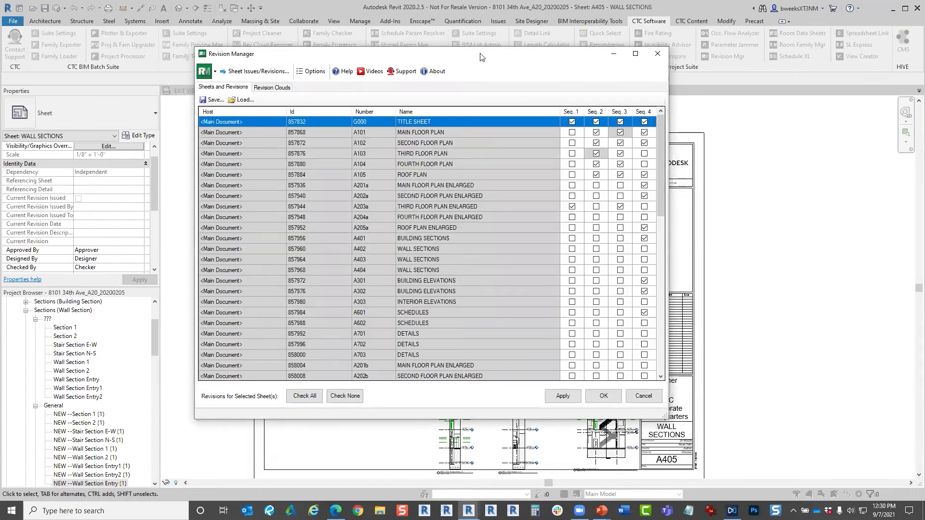
drag(480, 54, 303, 84)
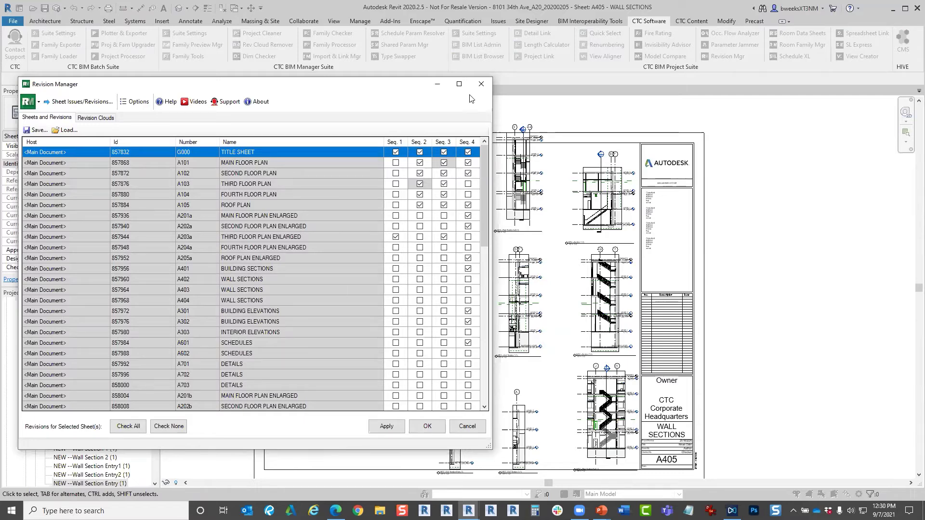
click(459, 86)
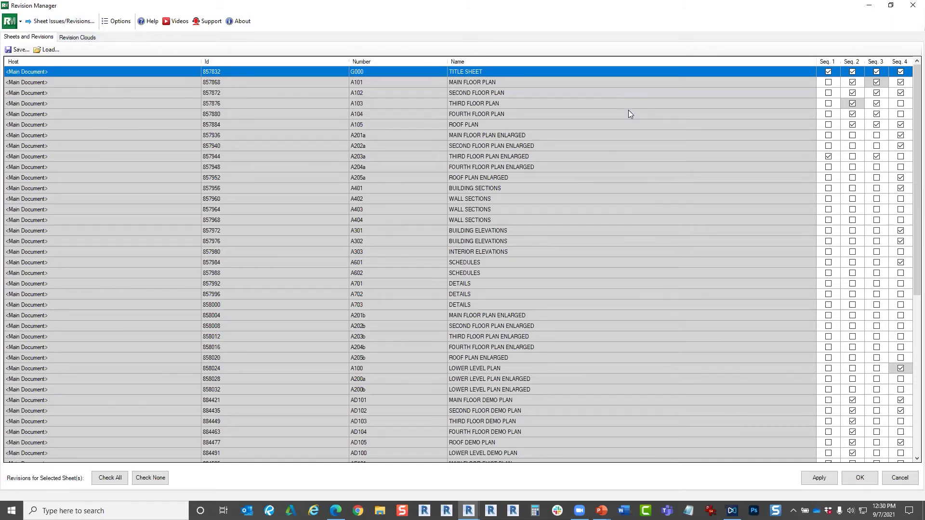
Review the revision assignments across the full sheet list, including mechanical sheets M1 and M2.
drag(916, 178, 902, 384)
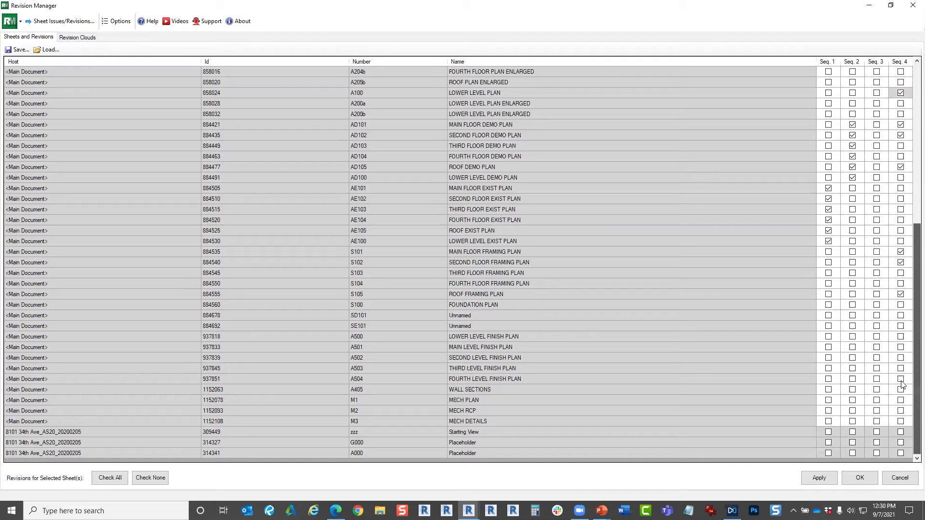
click(375, 402)
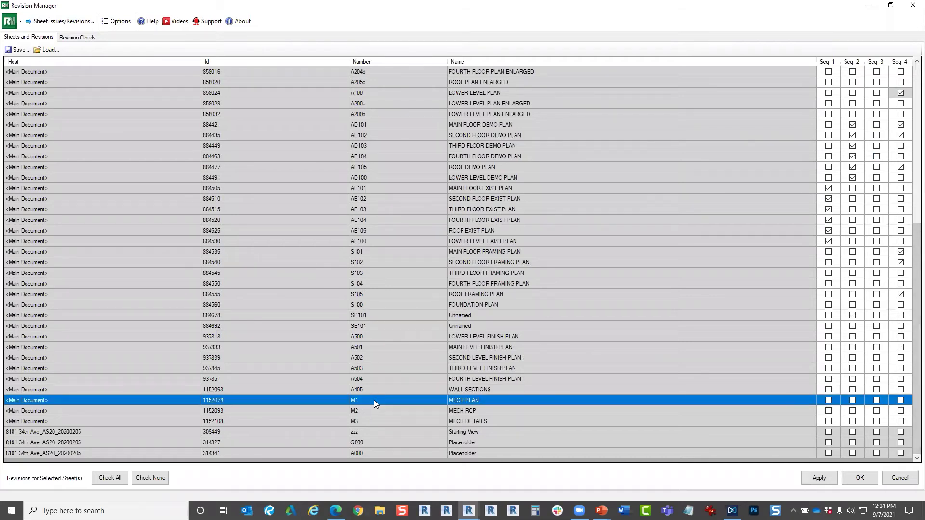
click(456, 413)
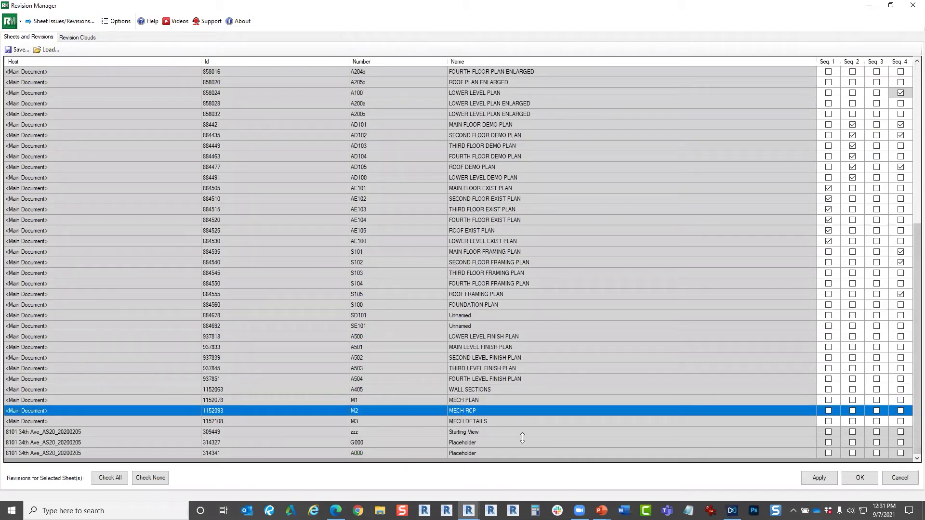
scroll(860, 183, up, 9)
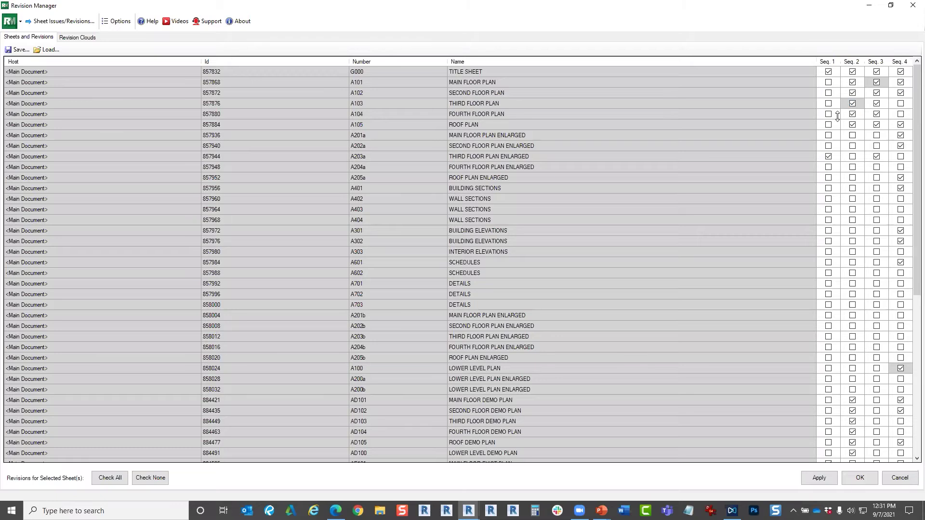
scroll(820, 286, down, 3)
scroll(820, 286, down, 6)
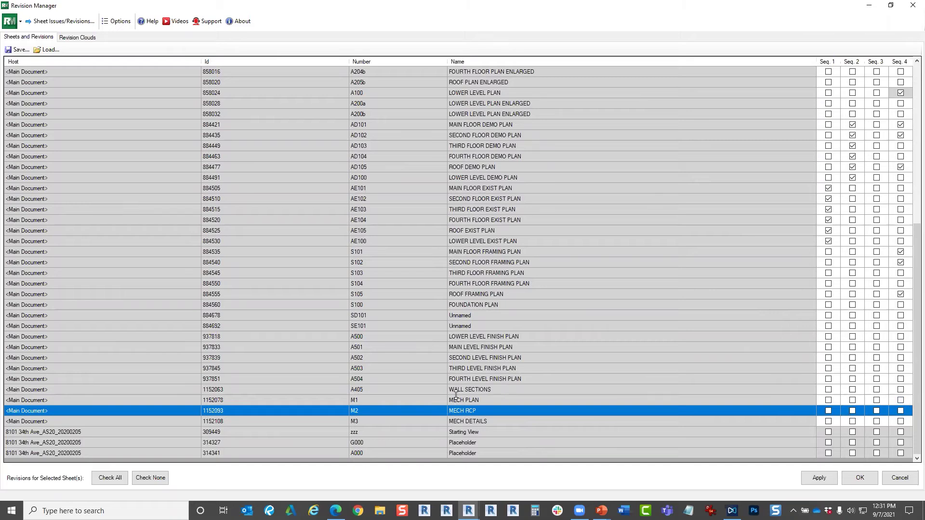
Assign revision Seq. 4 to the mechanical sheets M1, M2 and M3.
click(401, 403)
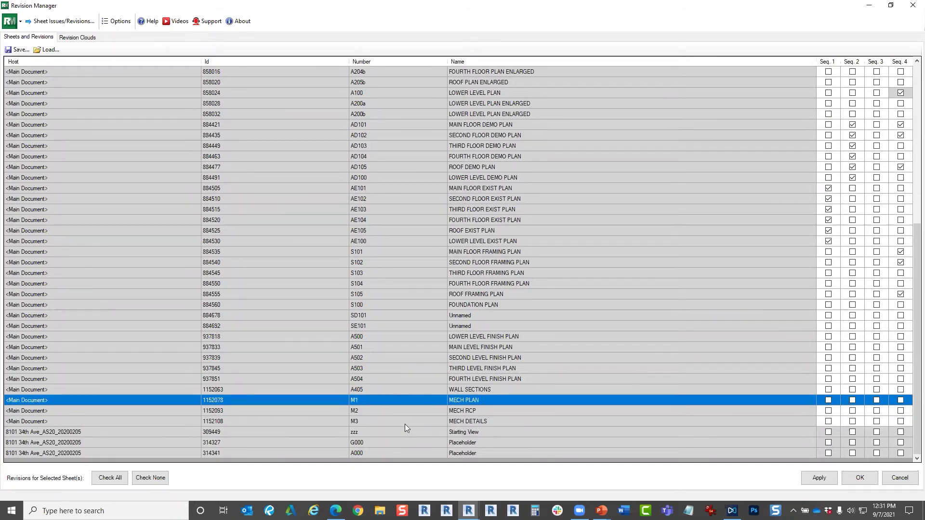
click(900, 401)
click(900, 412)
click(901, 421)
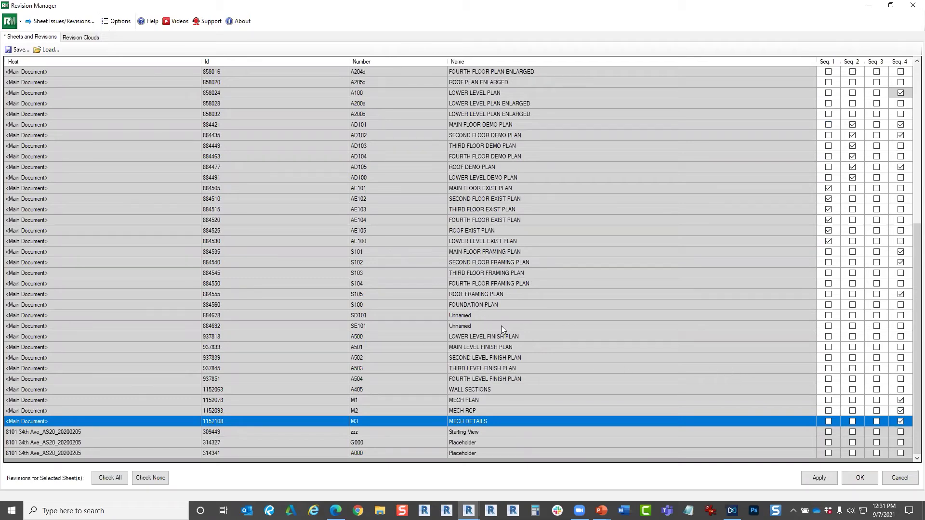
Sort the sheets by number, assign Seq. 4 to sheet A405, apply the revision changes and minimize Revision Manager.
click(386, 62)
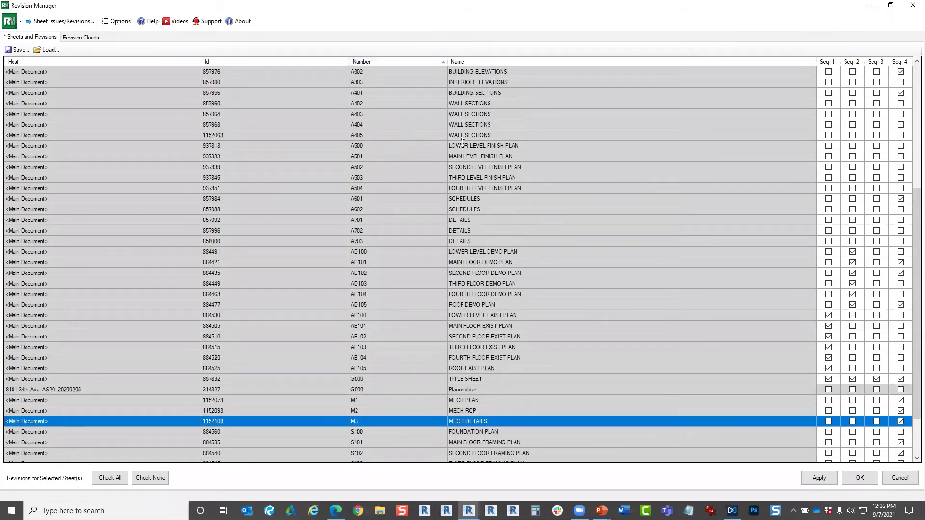
click(495, 135)
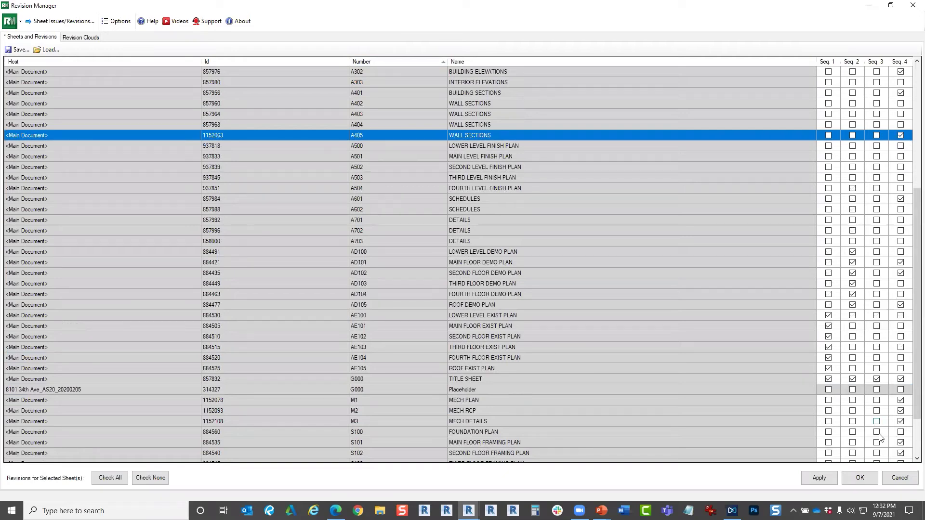
click(824, 480)
click(869, 5)
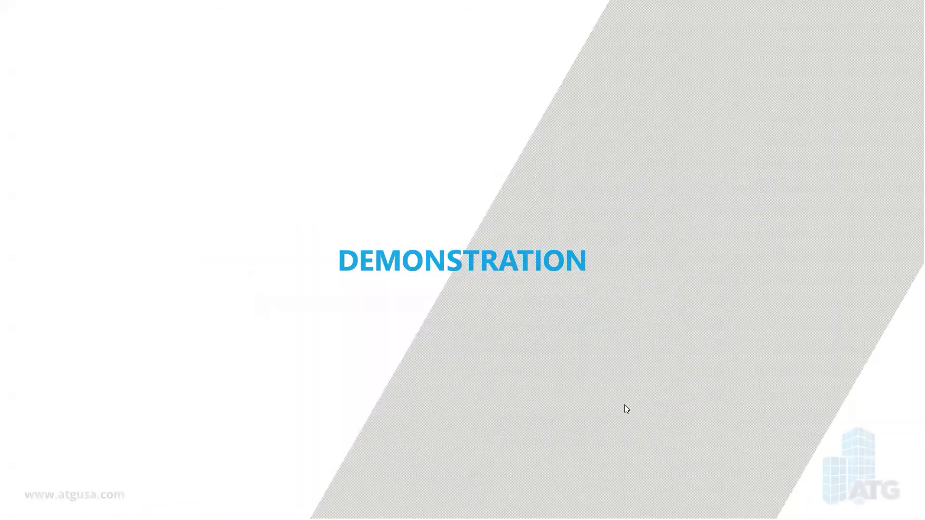
Return to Revision Manager, close it with its changes accepted, and check the revision schedule in sheet A405's title block.
key(alt+Tab)
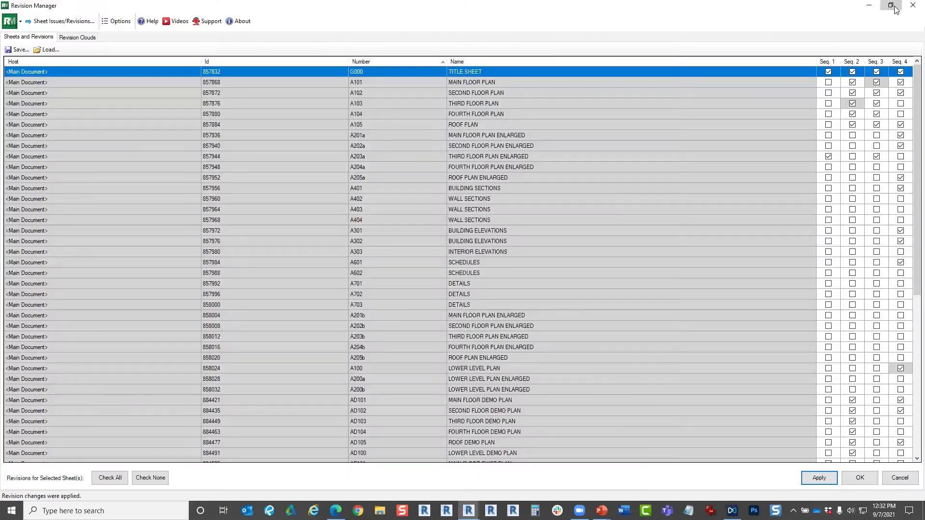
click(894, 7)
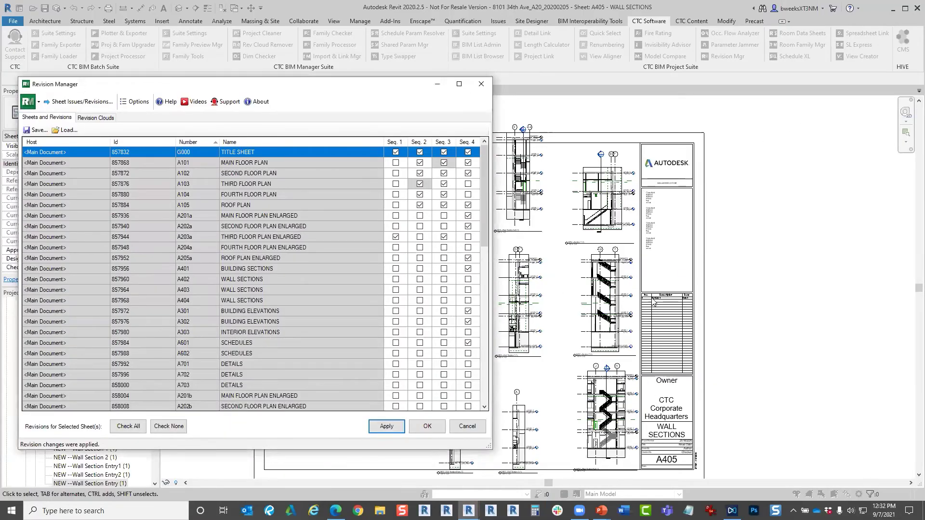
click(428, 426)
scroll(661, 304, up, 5)
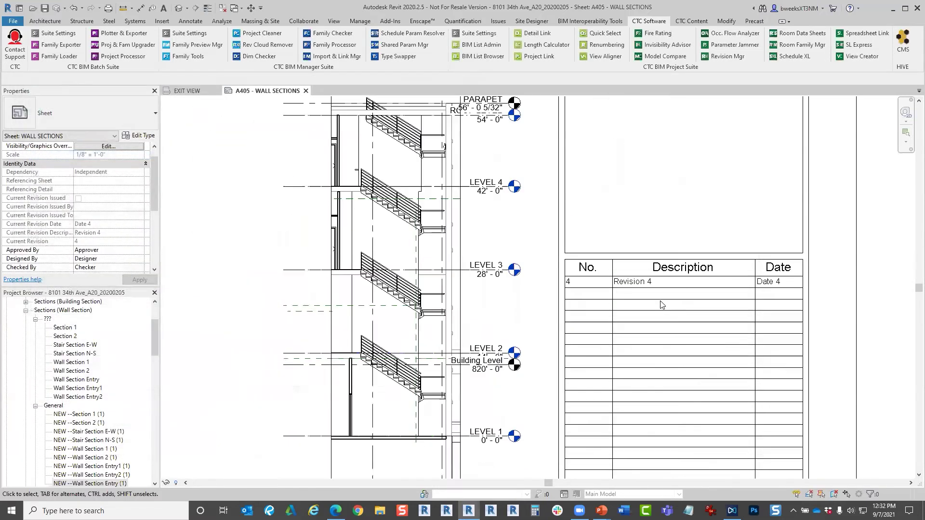
scroll(657, 301, down, 2)
middle_drag(668, 266, 609, 223)
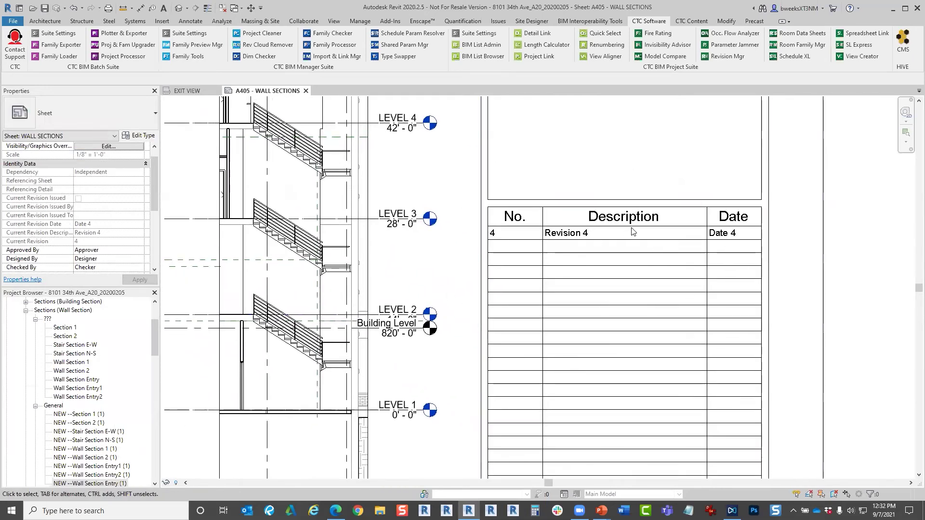
scroll(717, 168, down, 6)
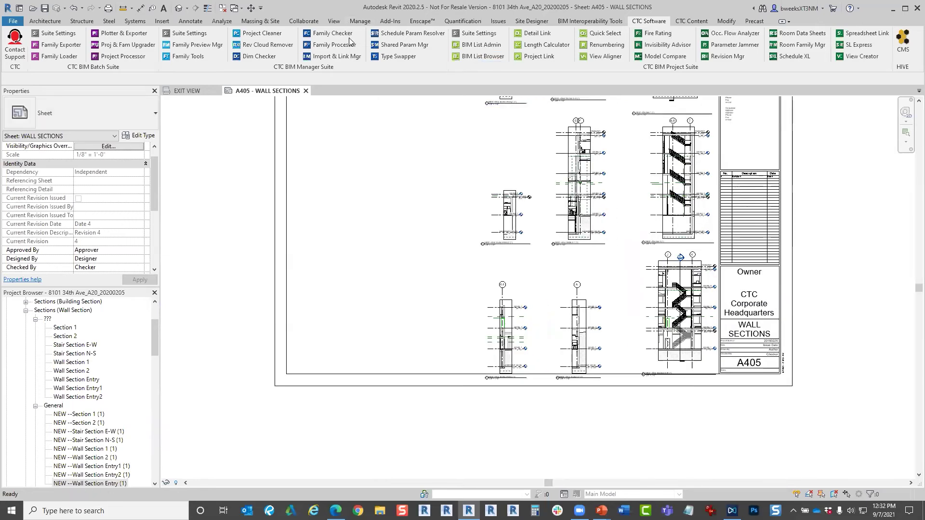
scroll(691, 303, up, 3)
scroll(669, 288, up, 3)
middle_drag(663, 288, 488, 330)
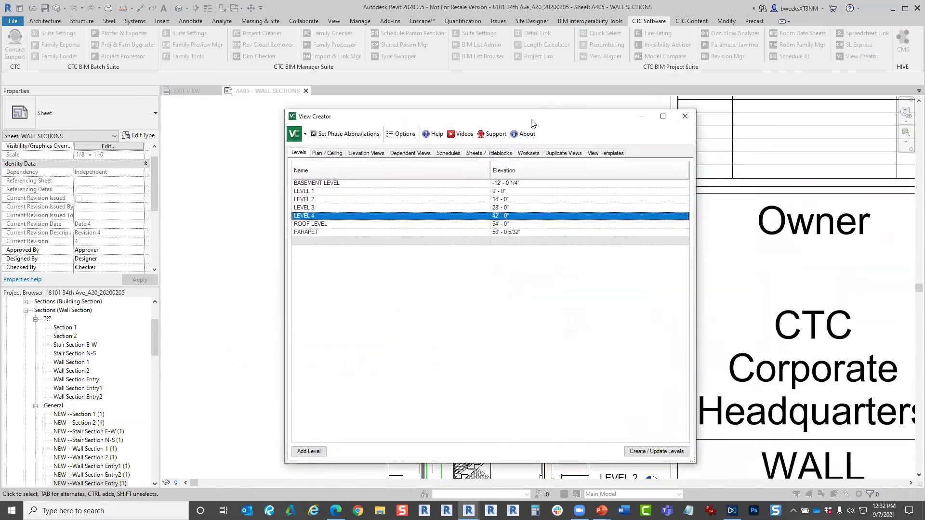
drag(532, 123, 316, 113)
click(469, 106)
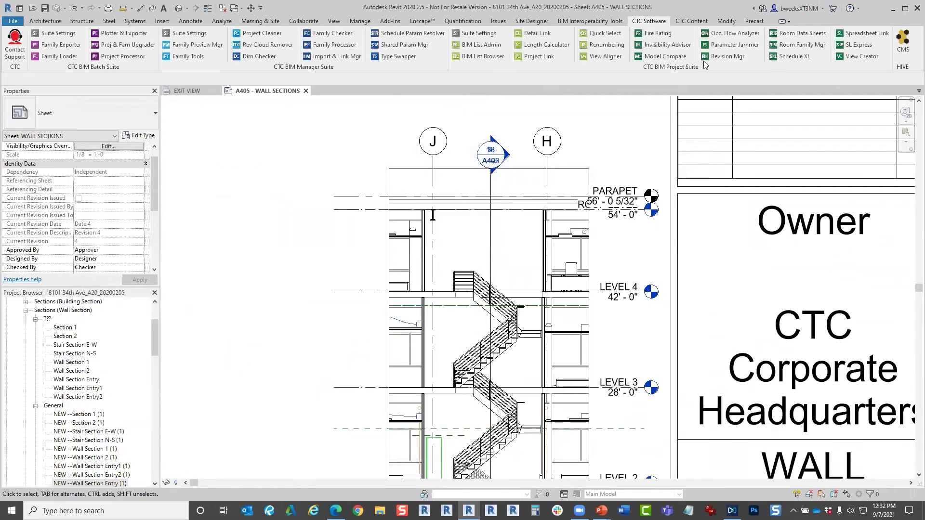
Add a fifth revision with the description Code Changes to the sheet issues/revisions list through Revision Manager.
click(714, 56)
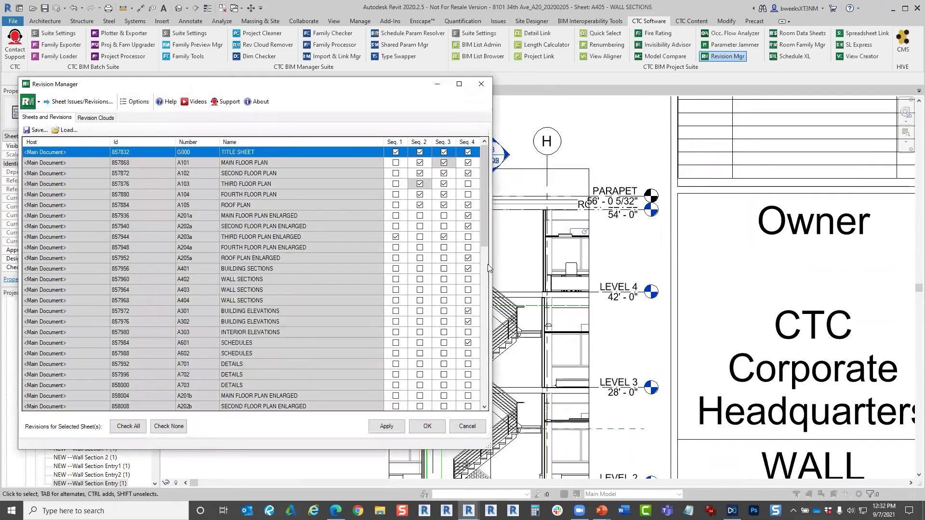
click(79, 102)
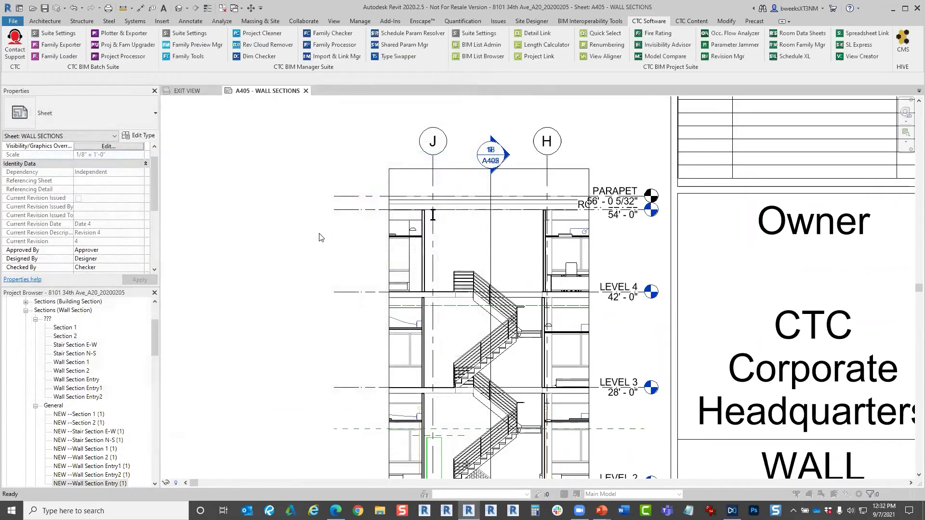
click(706, 194)
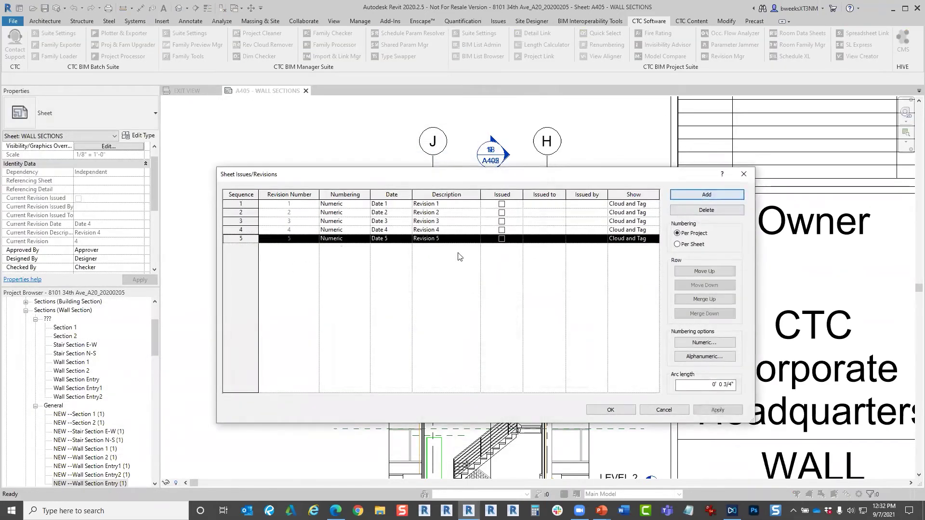
click(458, 239)
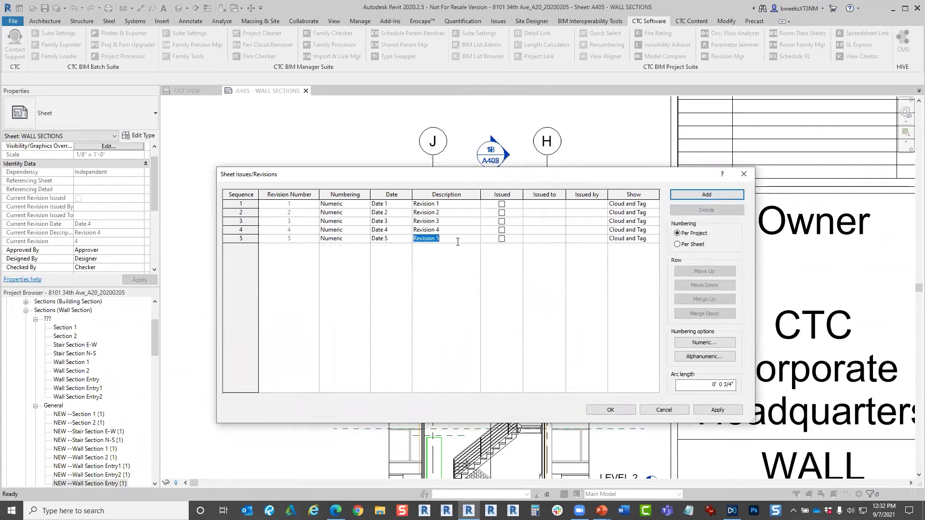
text(cO)
key(Caps_Lock)
key(BackSpace)
key(BackSpace)
text(Code Chja)
click(611, 409)
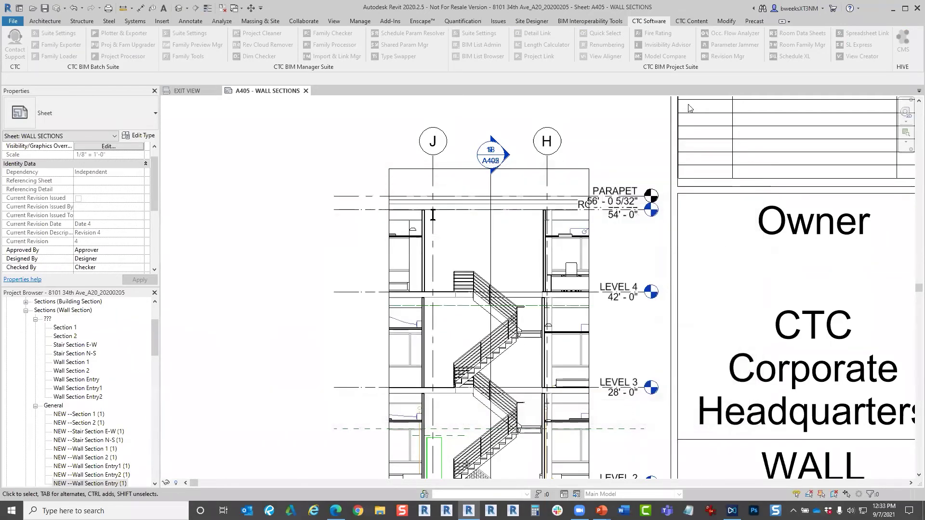
click(578, 137)
click(315, 119)
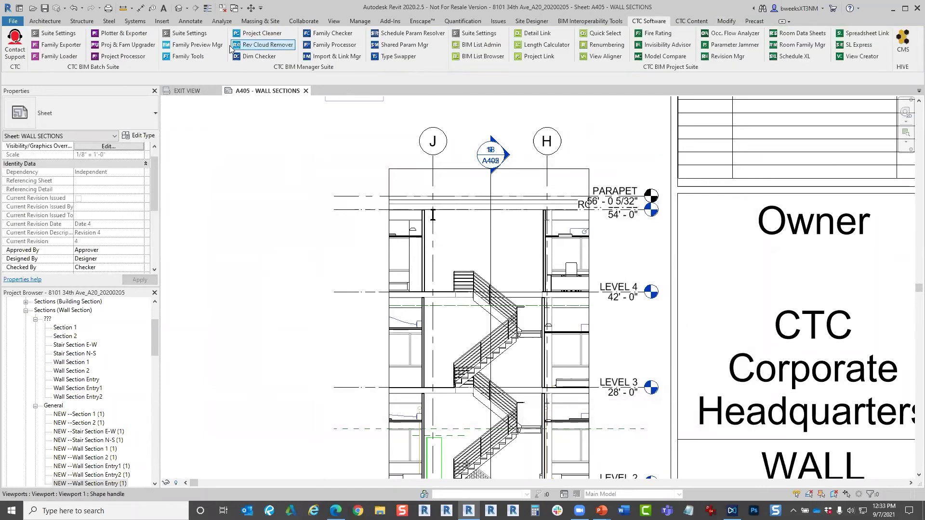
Sketch a rectangular revision cloud around the NEW --Stair Section E-W (1) view on sheet A405.
click(198, 21)
click(340, 44)
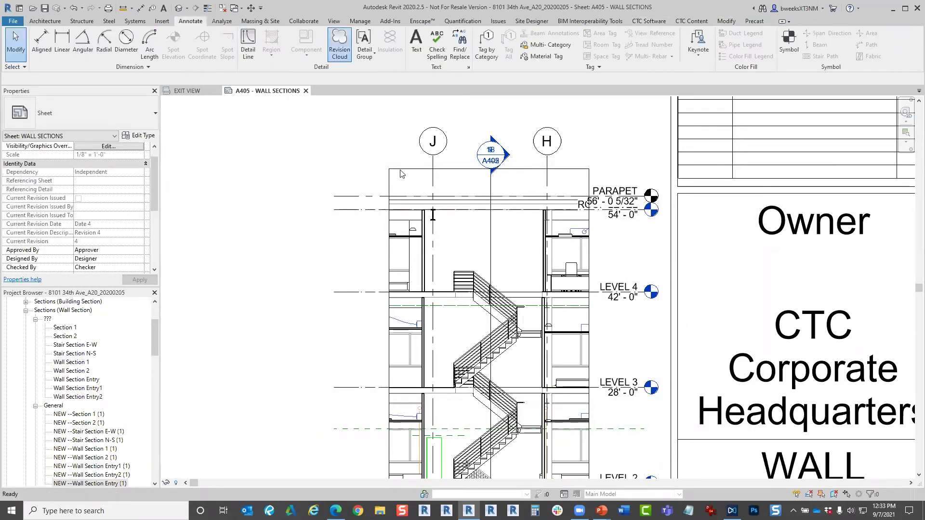
click(389, 172)
scroll(387, 174, down, 4)
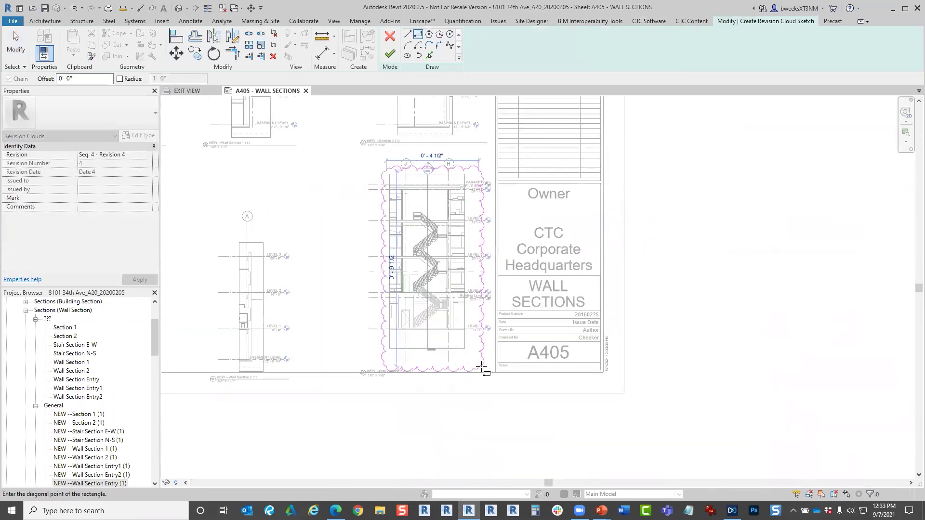
click(470, 358)
scroll(450, 140, up, 3)
key(Escape)
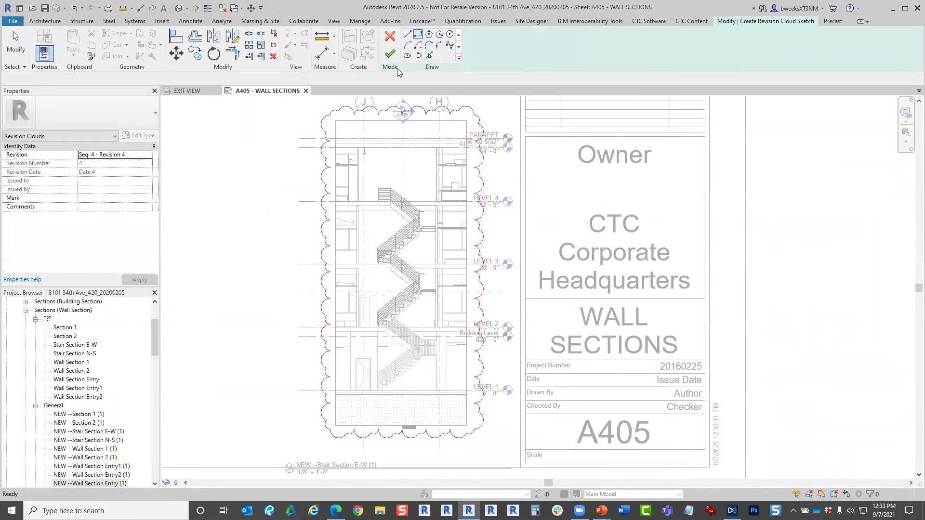
Assign revision Seq. 5 - Code Changes to the cloud and finish the sketch.
click(148, 155)
click(122, 196)
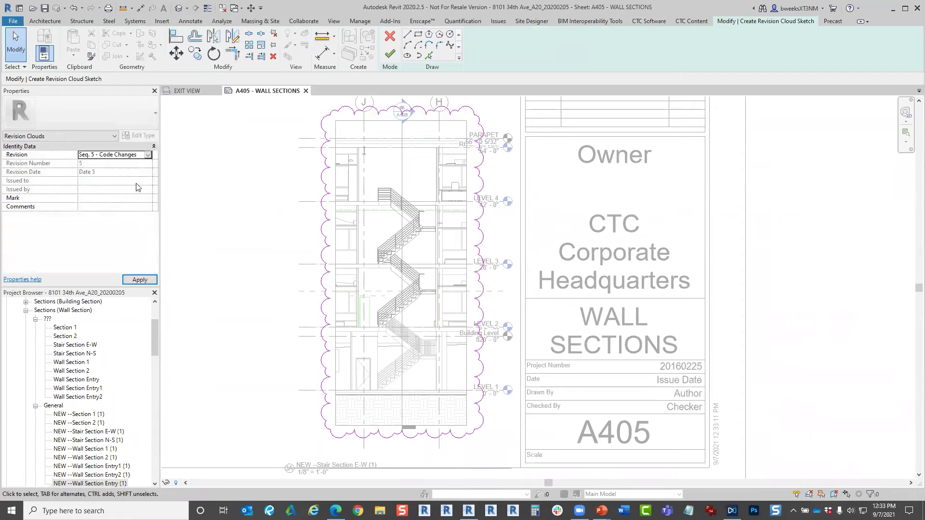
click(389, 54)
Compare the title block's revision schedule with the new revision cloud on sheet A405.
middle_drag(539, 111, 510, 230)
scroll(511, 230, up, 3)
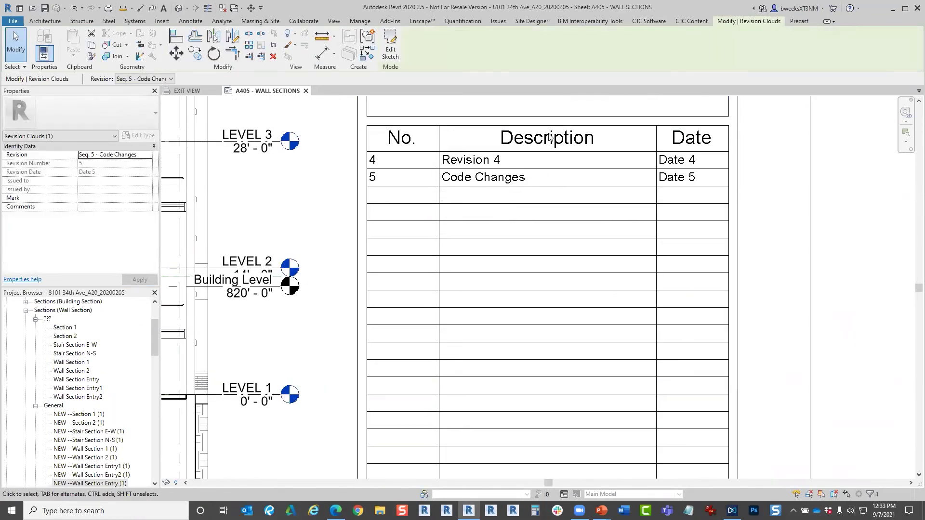
scroll(552, 138, down, 6)
scroll(563, 184, down, 1)
middle_drag(603, 253, 640, 324)
click(528, 326)
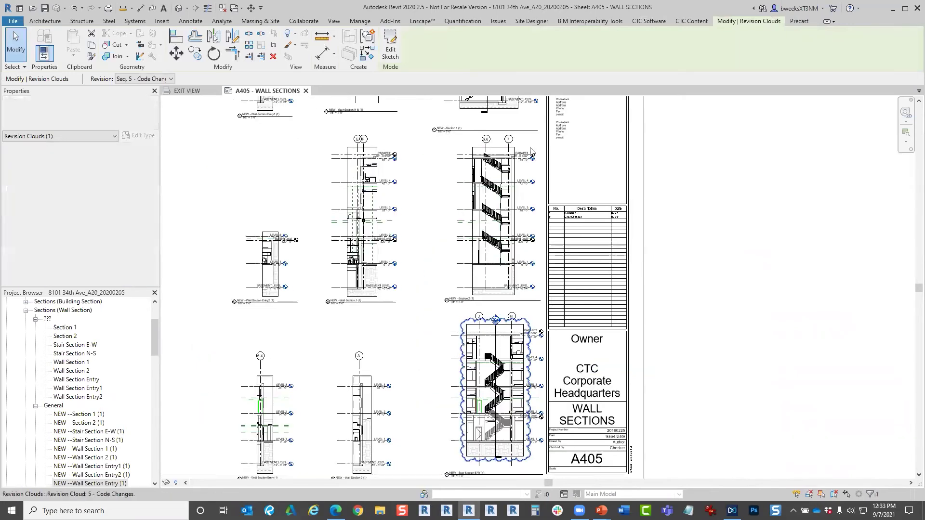
scroll(580, 236, up, 1)
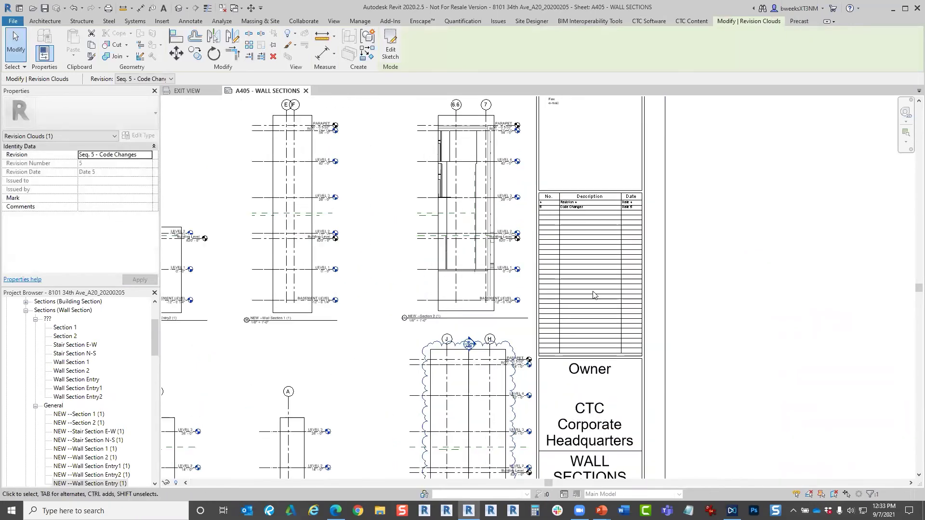
scroll(574, 200, up, 5)
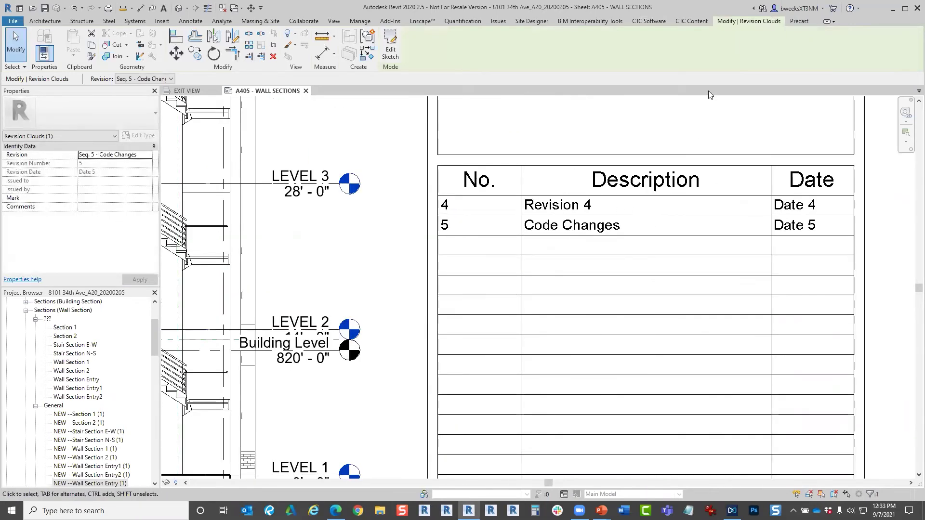
Reopen Revision Manager maximized and review the revision cloud list, including sheet A405's cloud, before returning to the sheet matrix.
click(662, 22)
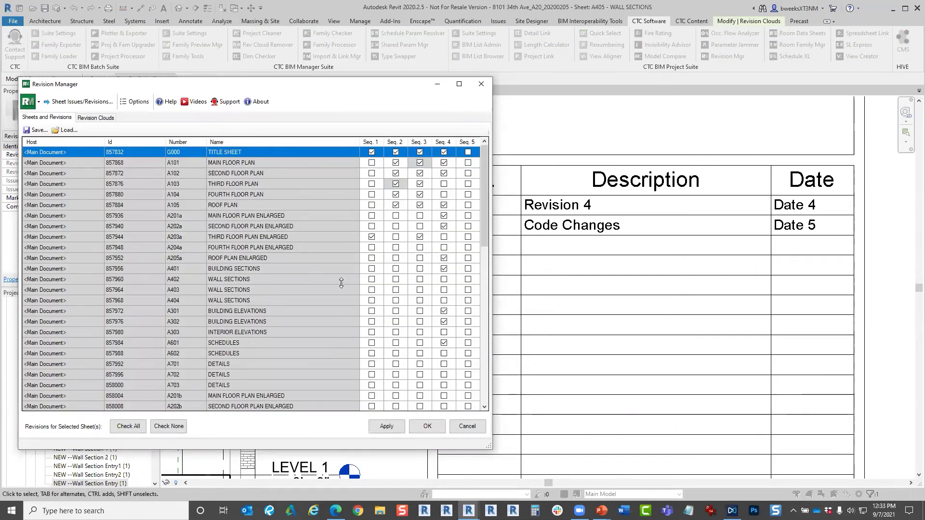
click(458, 84)
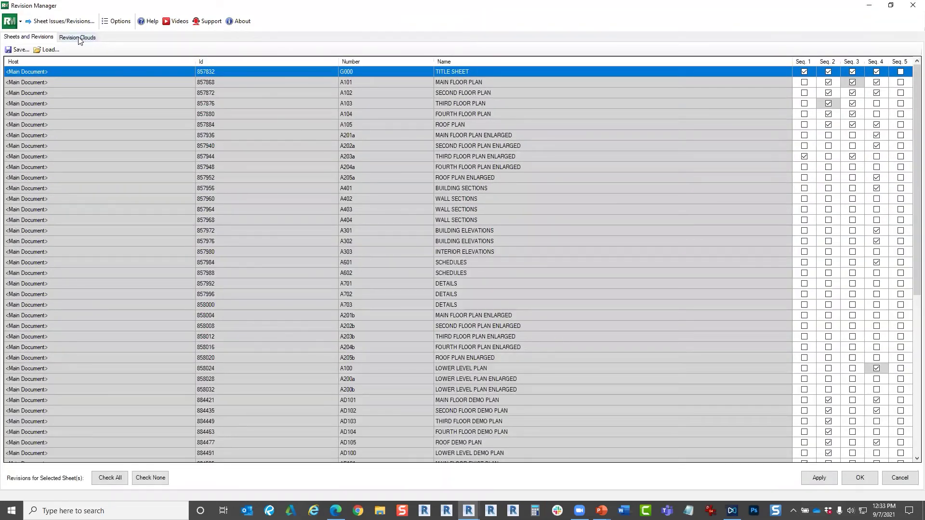
click(76, 39)
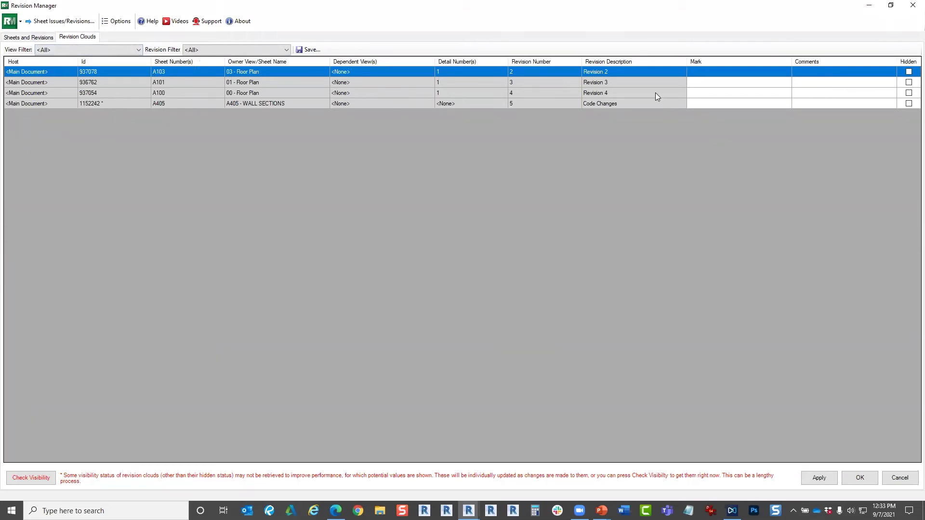
click(107, 104)
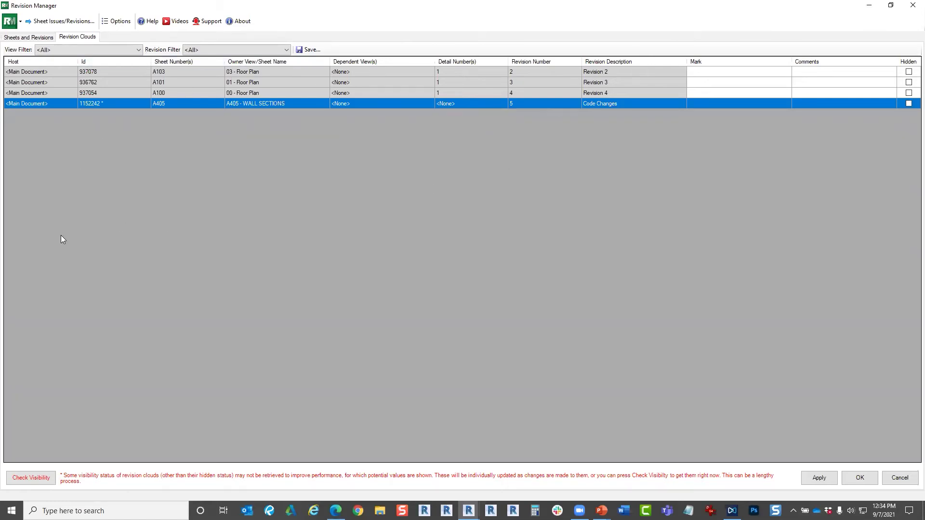
click(25, 38)
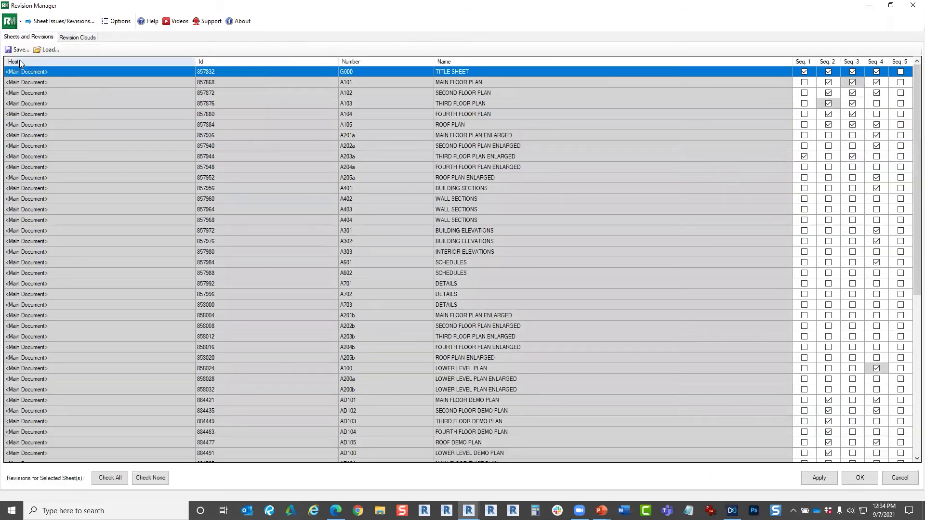
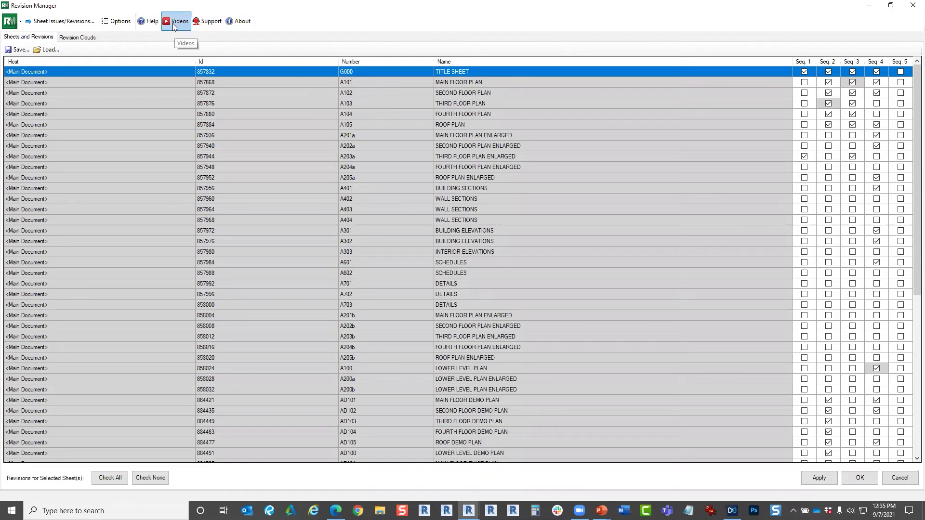
Restore Revision Manager's window size, view its YouTube video playlist, and close Revision Manager on returning to Revit.
click(890, 5)
click(193, 96)
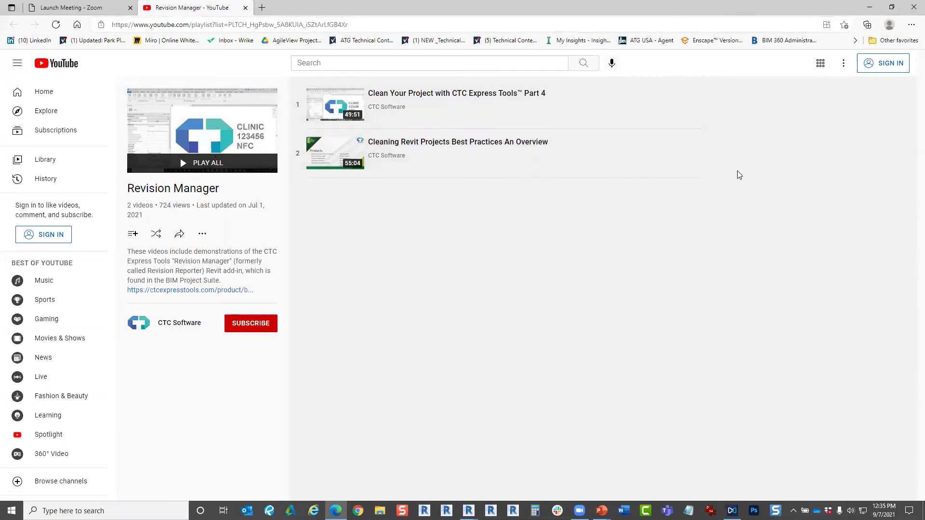
click(869, 7)
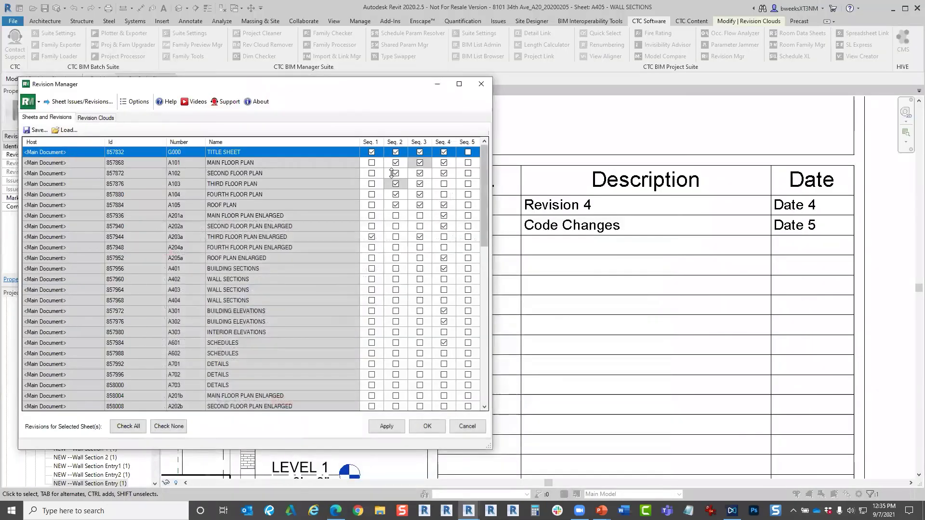
click(479, 90)
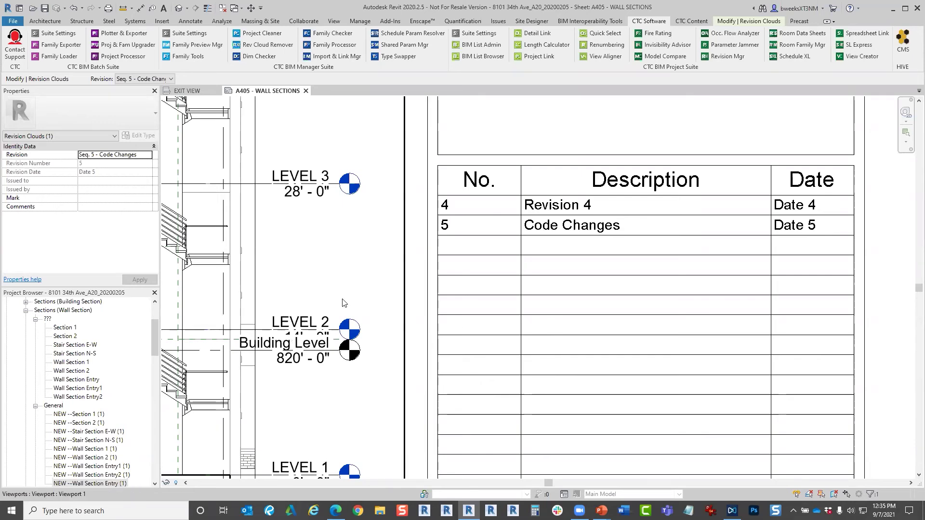
Look over sheet A405's section views and their titles, and clear the revision cloud selection.
scroll(387, 240, down, 5)
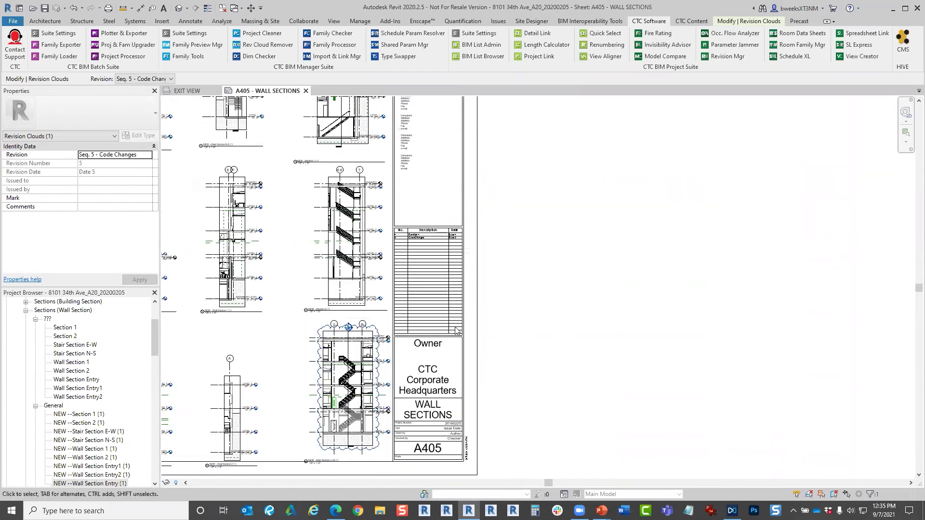
middle_drag(469, 332, 609, 334)
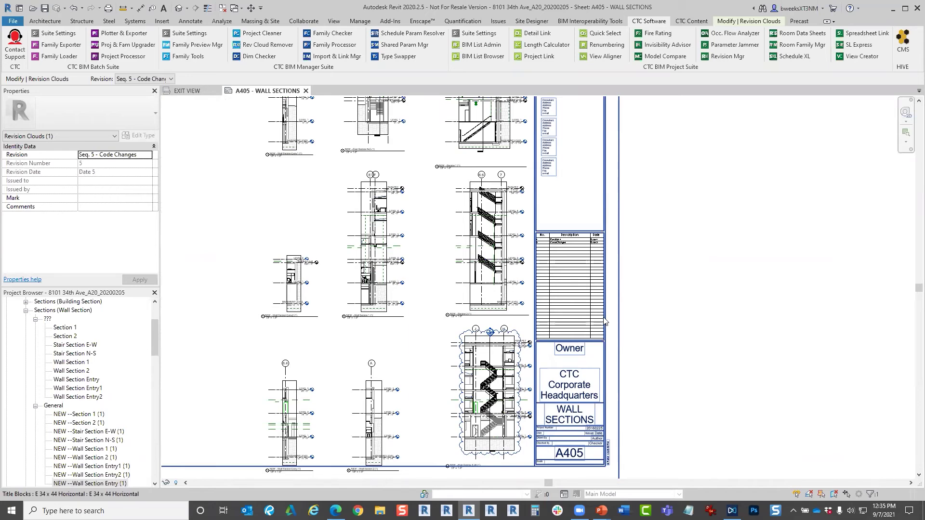
scroll(477, 159, up, 5)
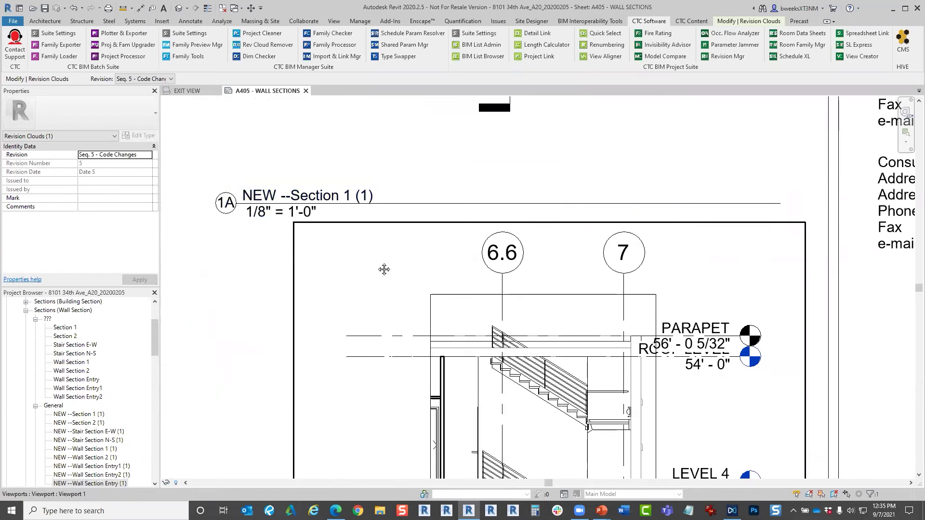
scroll(560, 267, down, 4)
scroll(560, 268, up, 3)
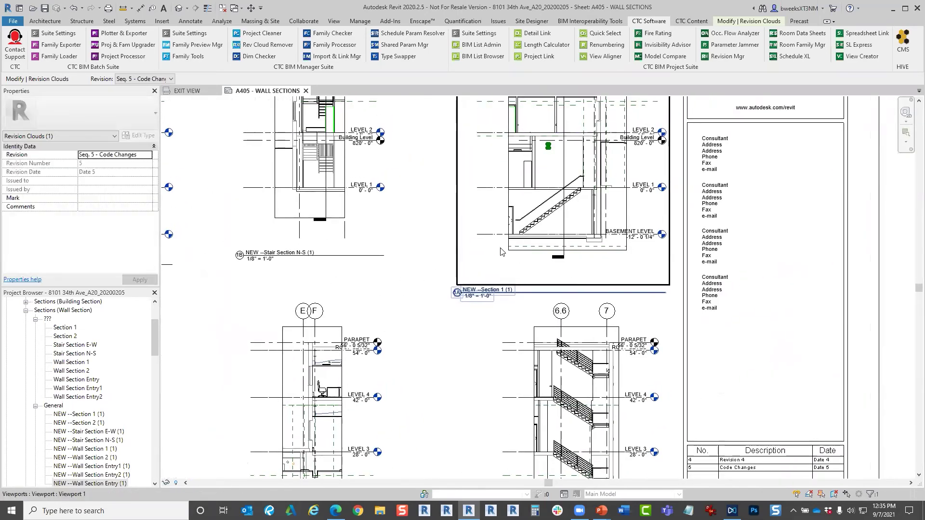
key(Escape)
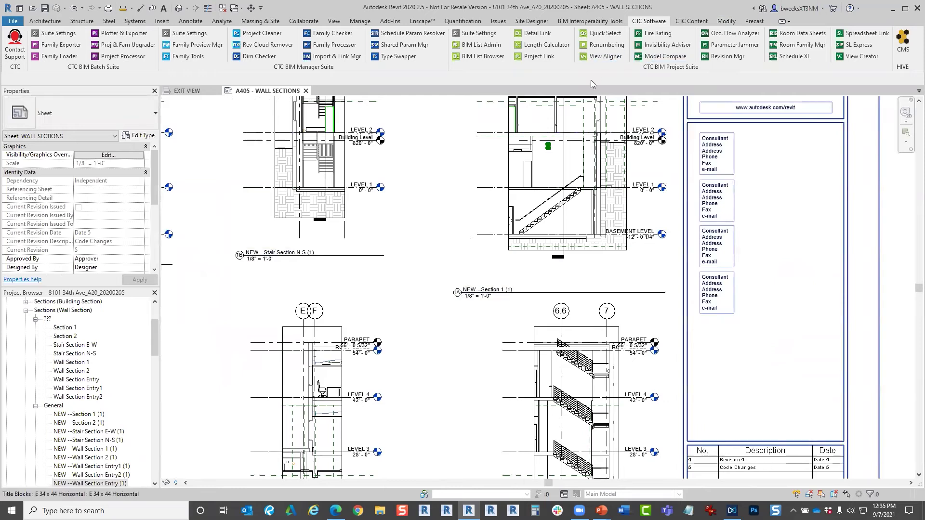
Open the Renumbering tool and set room numbering to start with A and suffix 1, with auto swap enabled.
click(604, 44)
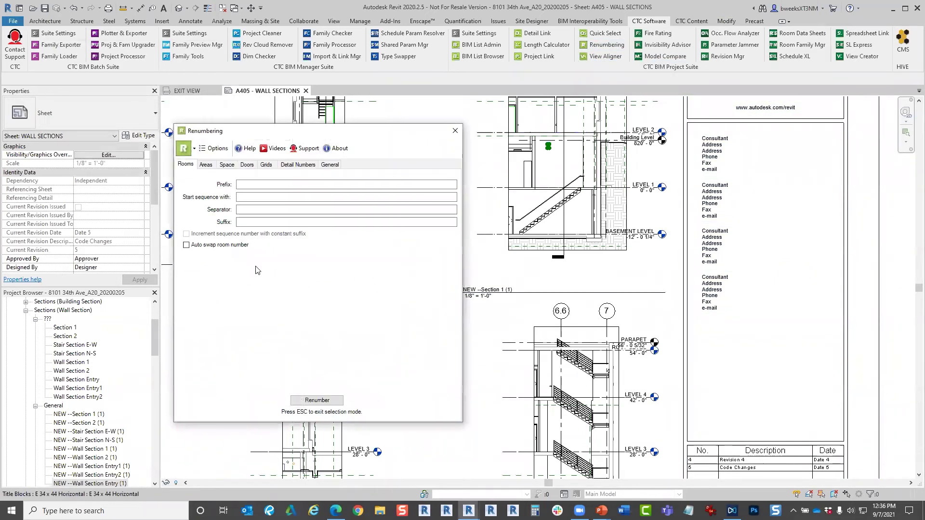
click(256, 197)
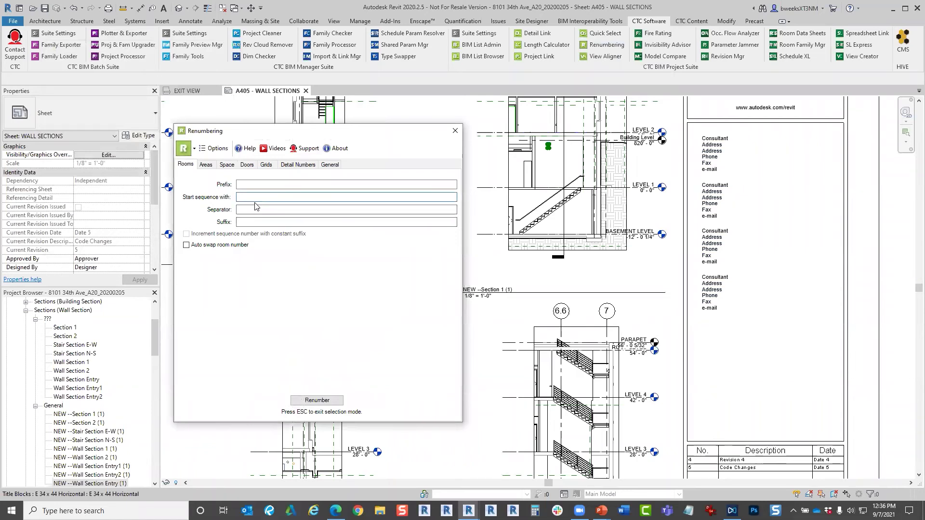
key(Caps_Lock)
text(A)
click(252, 221)
text(1)
click(186, 244)
click(308, 401)
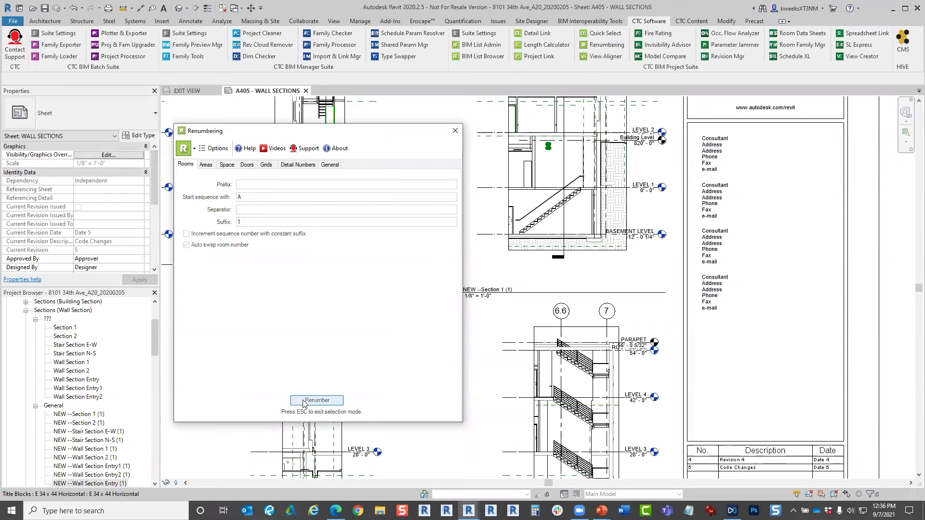
Switch to detail numbering and set the sequence to start with A and suffix 1, with auto swap of detail numbers enabled.
click(297, 164)
text(A)
key(Tab)
key(Tab)
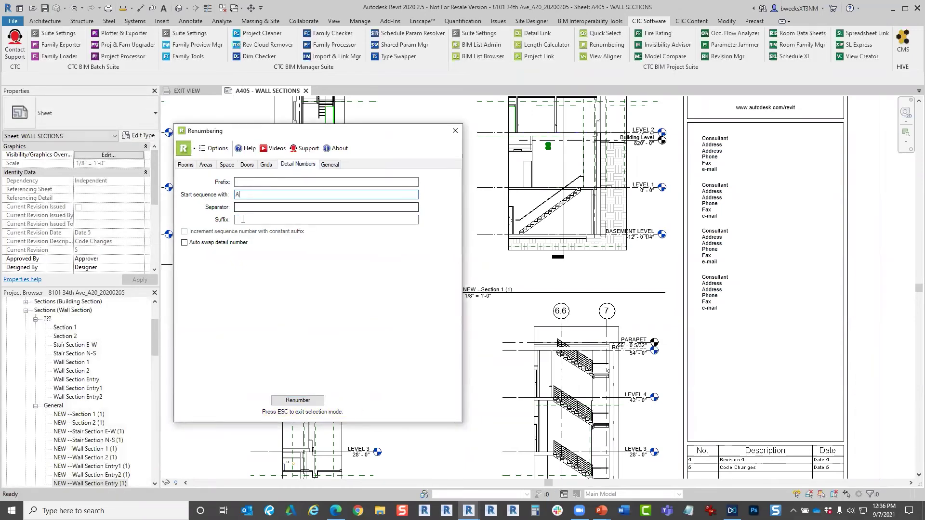
text(1)
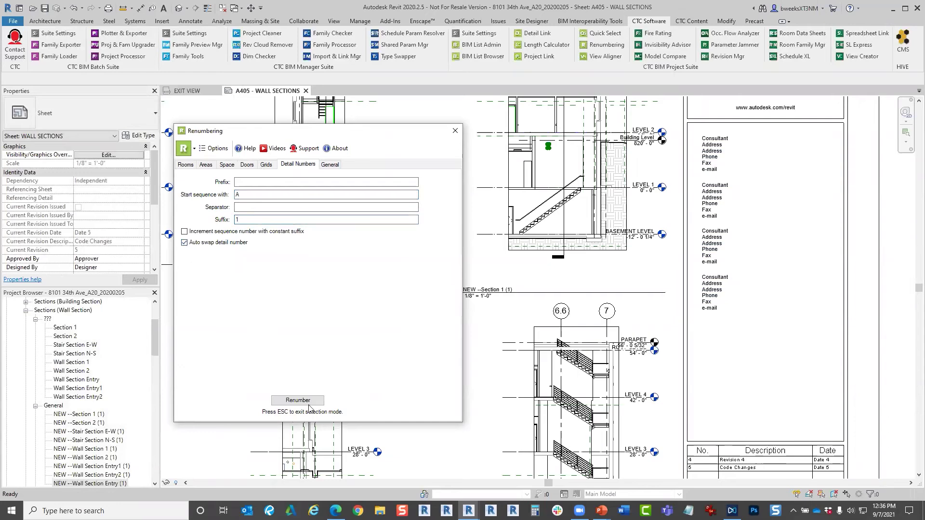
Renumber the upper-row views Section 1, Stair Section N-S and Wall Section Entry1 as A1, A2 and A3, and exit selection mode.
click(298, 400)
middle_drag(581, 251, 679, 255)
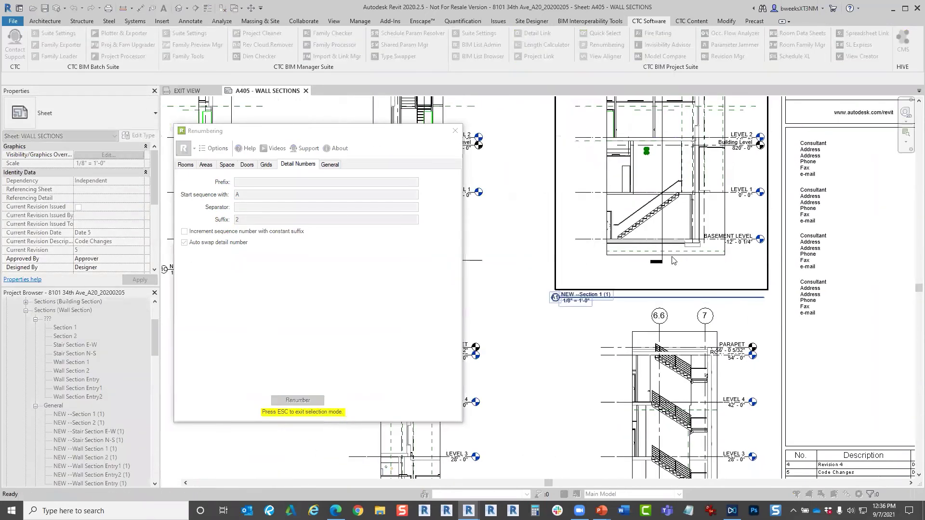
middle_drag(593, 311, 835, 302)
click(652, 227)
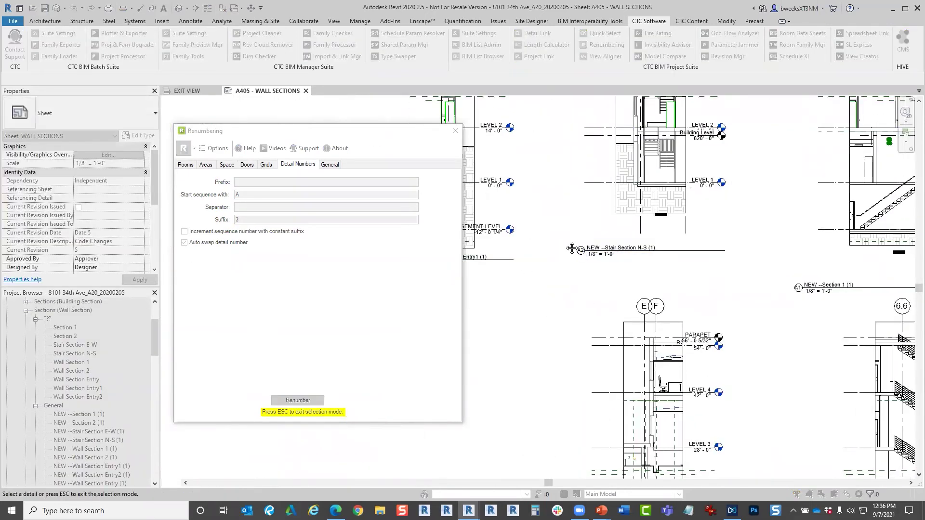
middle_drag(545, 247, 619, 244)
click(537, 263)
right_click(534, 274)
click(559, 281)
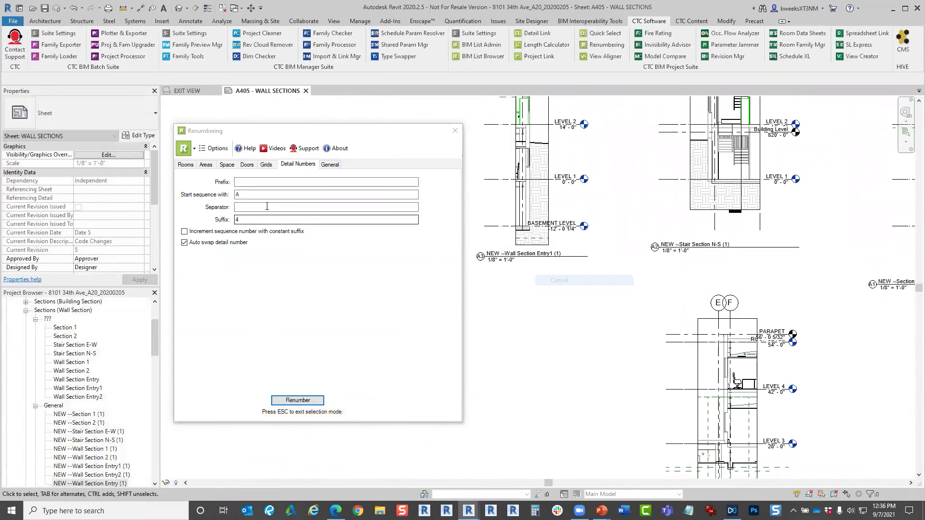
Set the detail number sequence to start with B and suffix 1.
key(shift+Tab)
key(shift+Tab)
text(B)
key(Tab)
key(Tab)
text(1)
Renumber the middle-row views Section 2, Wall Section 1 and Wall Section Entry2 as B1, B2 and B3, and exit selection mode.
click(285, 398)
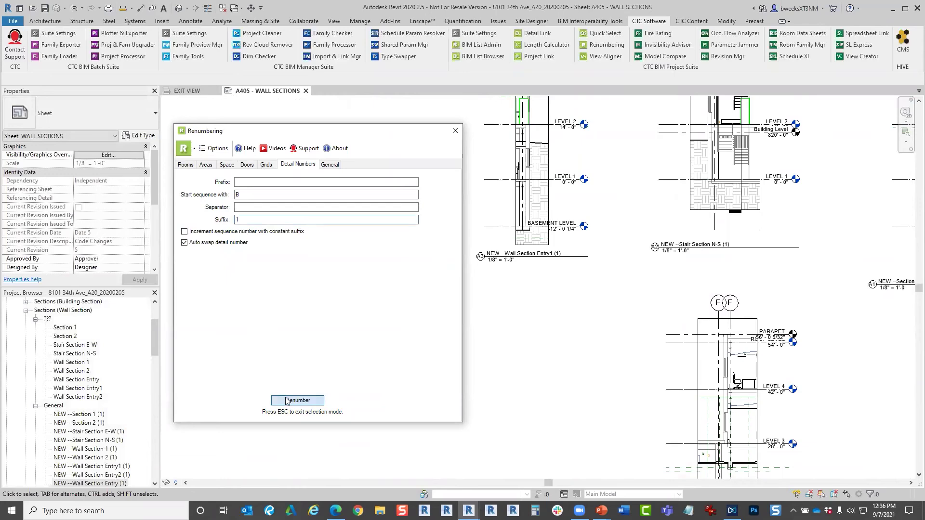
middle_drag(756, 409, 675, 246)
scroll(675, 244, down, 1)
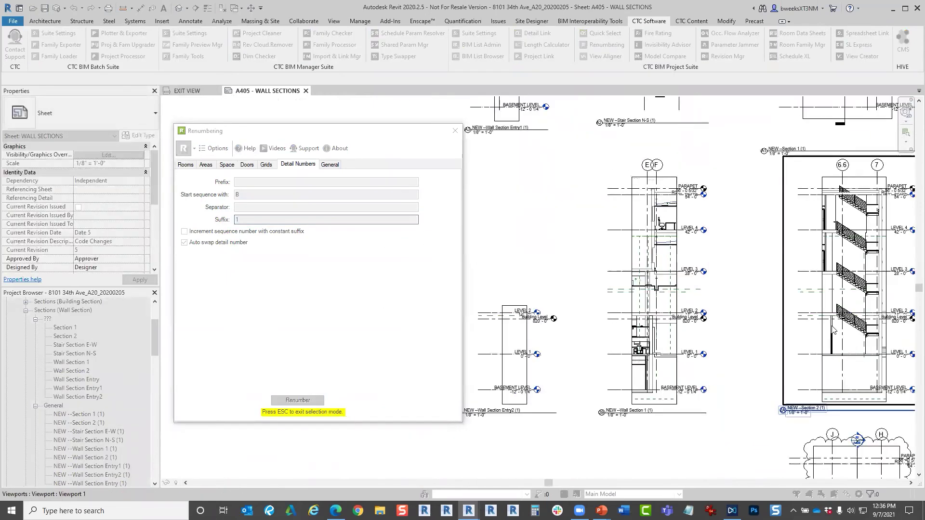
click(795, 280)
click(638, 343)
middle_drag(529, 358, 623, 340)
click(623, 341)
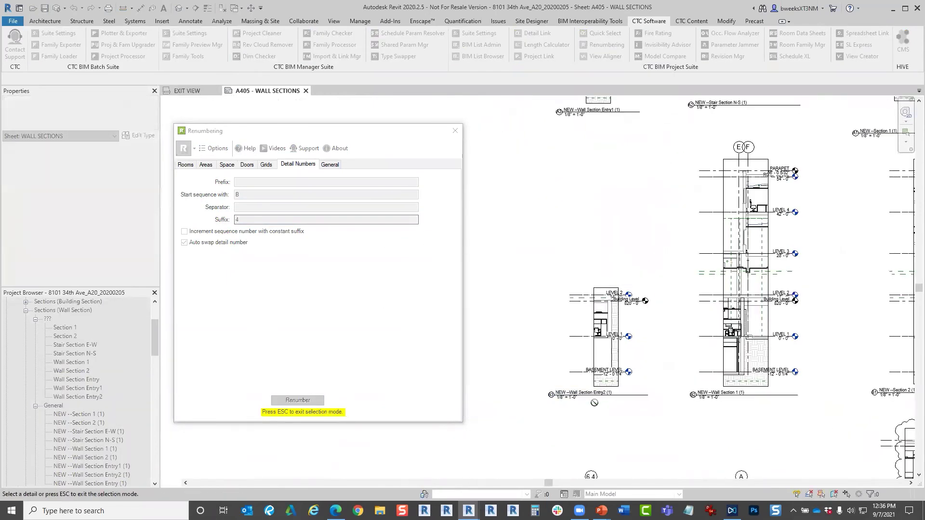
scroll(622, 366, up, 3)
middle_drag(602, 433, 602, 318)
scroll(778, 346, down, 2)
middle_drag(778, 346, 620, 148)
key(Escape)
Set the detail number sequence to start with C and suffix 1.
double_click(250, 194)
text(C)
key(Tab)
key(Tab)
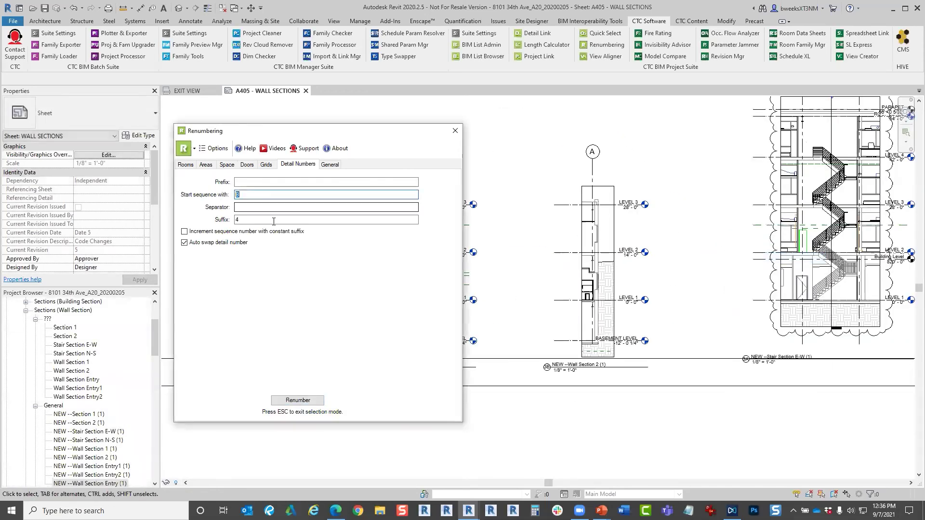
text(1)
Renumber the lower-row views Stair Section E-W, Wall Section 2 and Wall Section Entry as C1, C2 and C3, and exit selection mode.
click(297, 400)
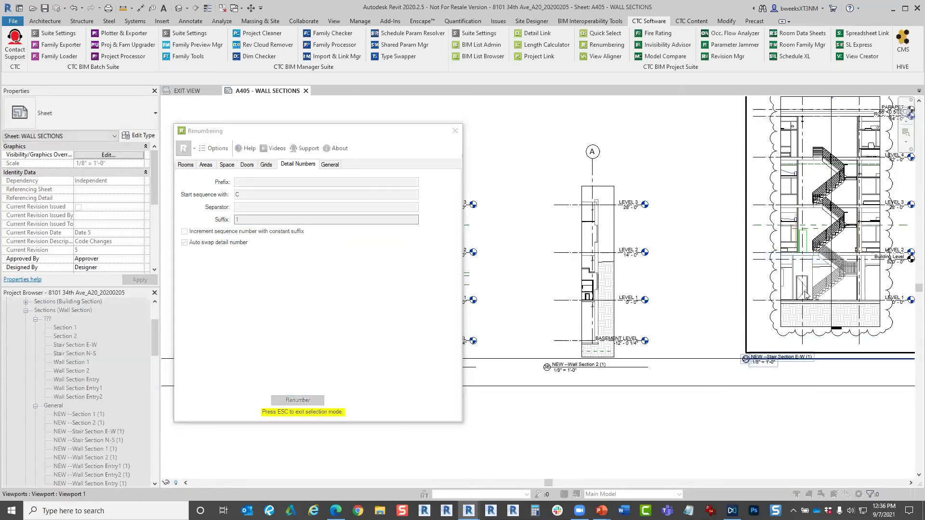
middle_drag(574, 295, 715, 263)
click(597, 289)
scroll(501, 299, up, 3)
right_click(492, 147)
click(517, 152)
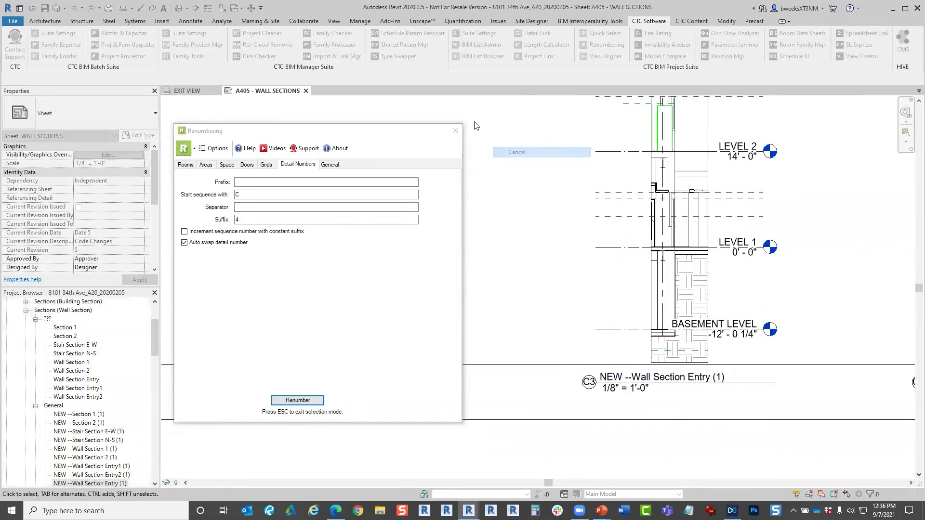
scroll(501, 154, down, 1)
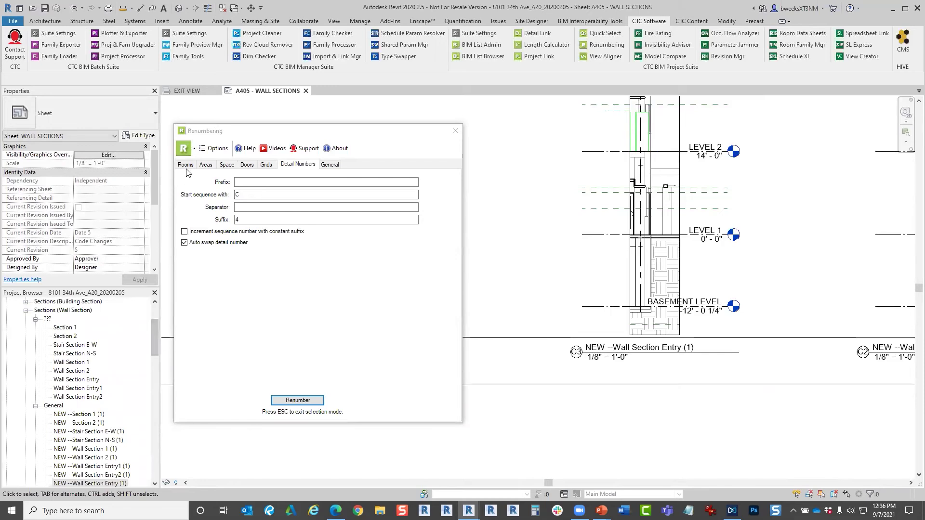
Move the Renumbering dialog aside and open the 01 - Code Plan floor plan from the New Construction views.
drag(327, 136, 607, 150)
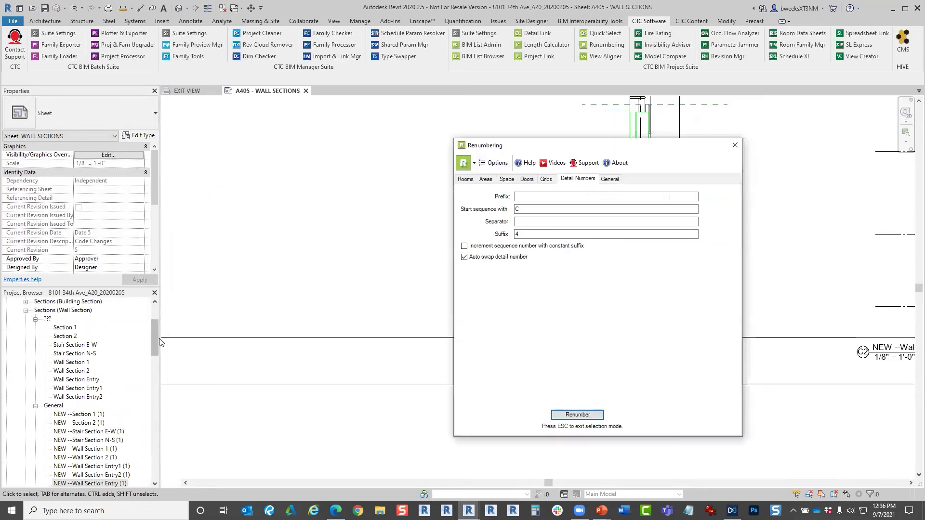
scroll(153, 346, up, 3)
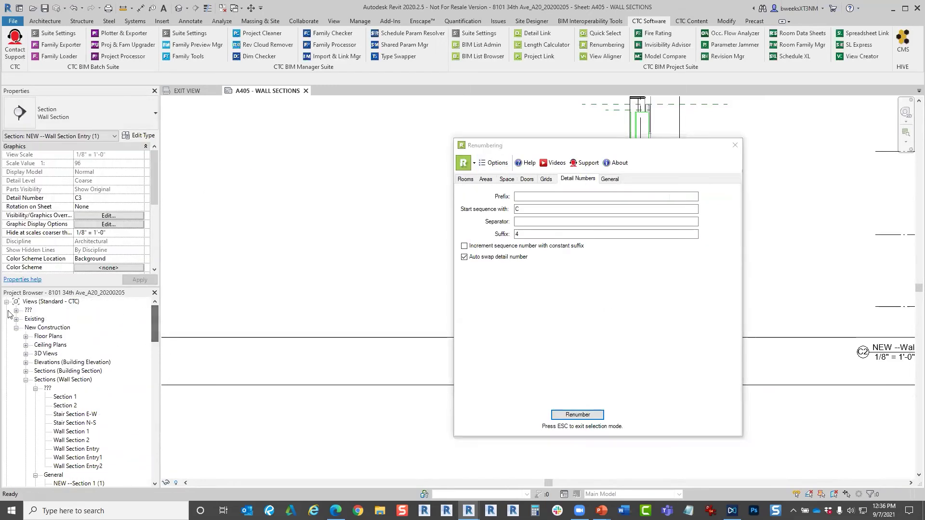
click(26, 336)
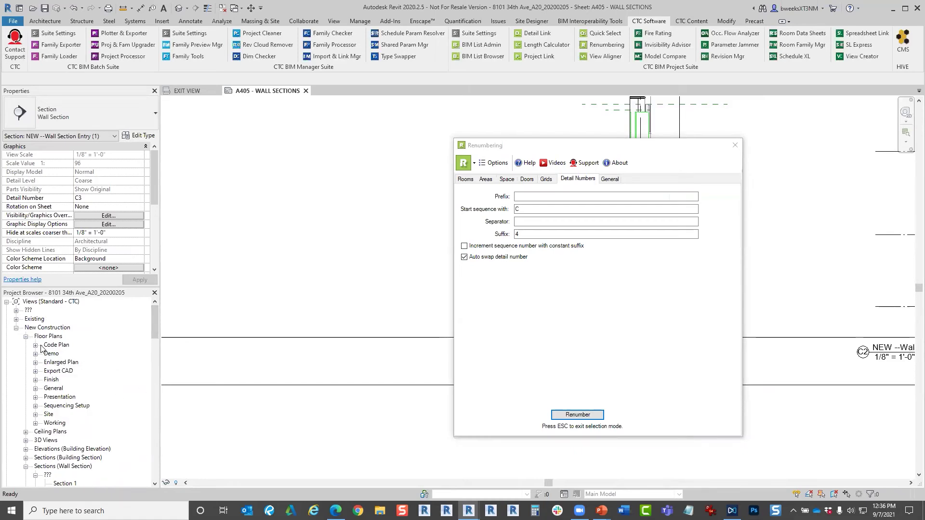
click(35, 346)
click(77, 364)
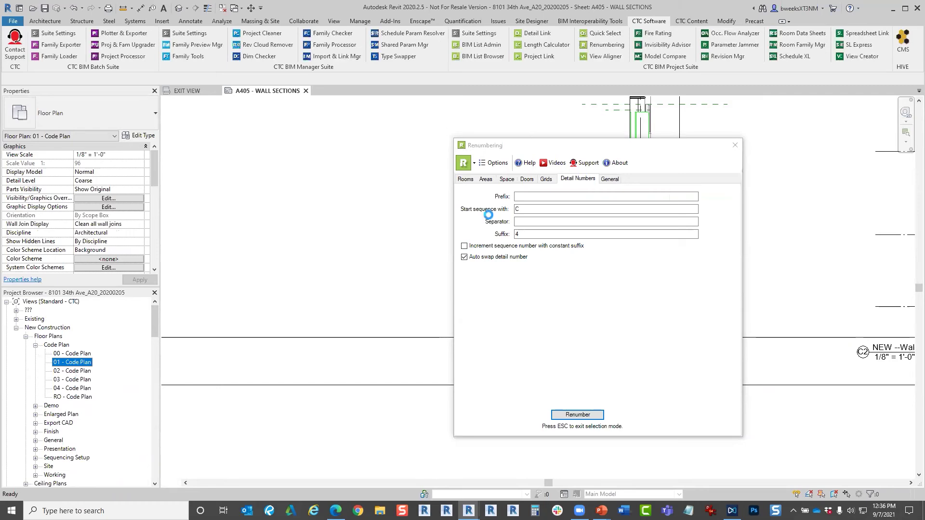
Shrink and reposition the Renumbering dialog, switch it to room numbering, and bring the Receptionist and conference rooms into view.
drag(609, 142, 474, 140)
scroll(90, 409, down, 1)
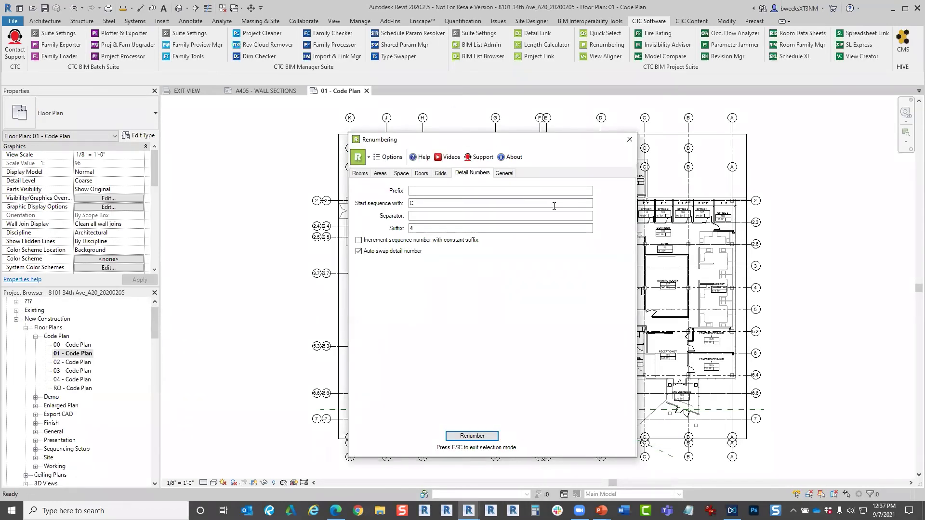
drag(554, 458, 554, 338)
drag(434, 139, 428, 210)
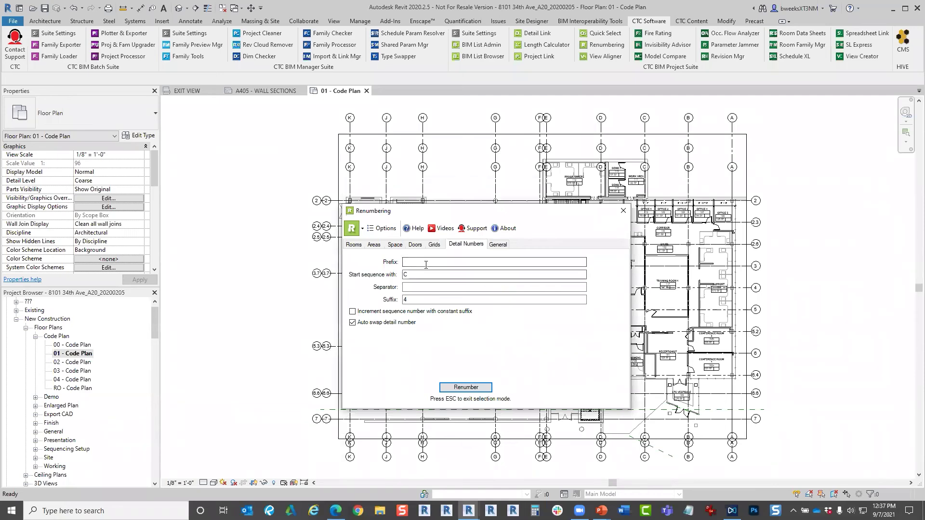
click(347, 245)
scroll(703, 361, up, 1)
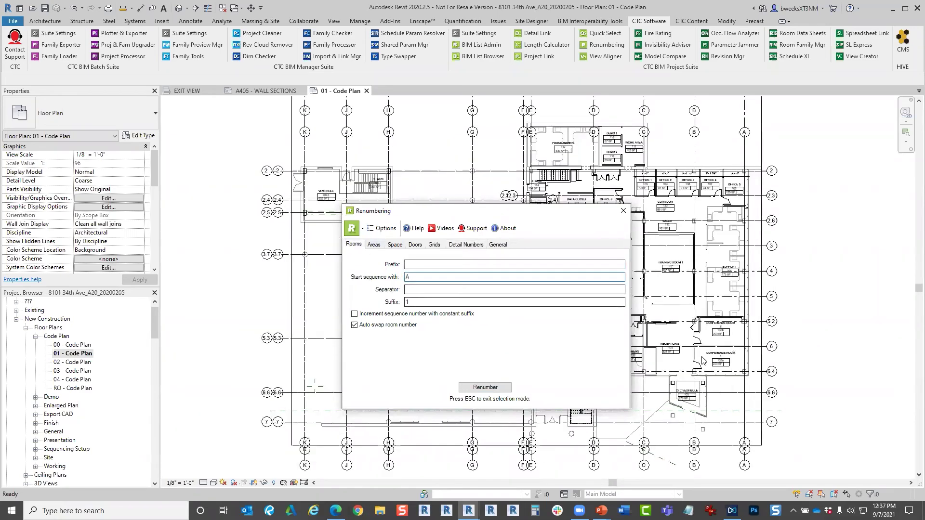
scroll(703, 360, up, 4)
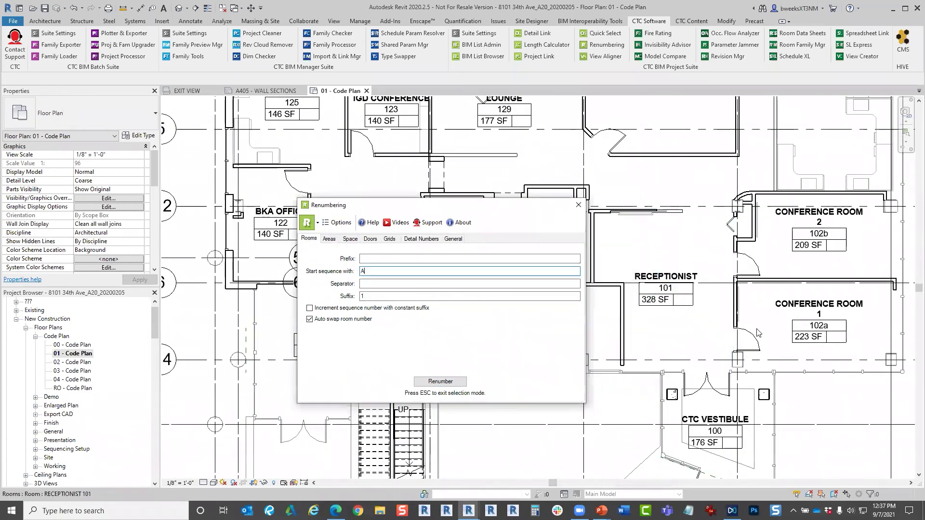
middle_drag(757, 332, 747, 295)
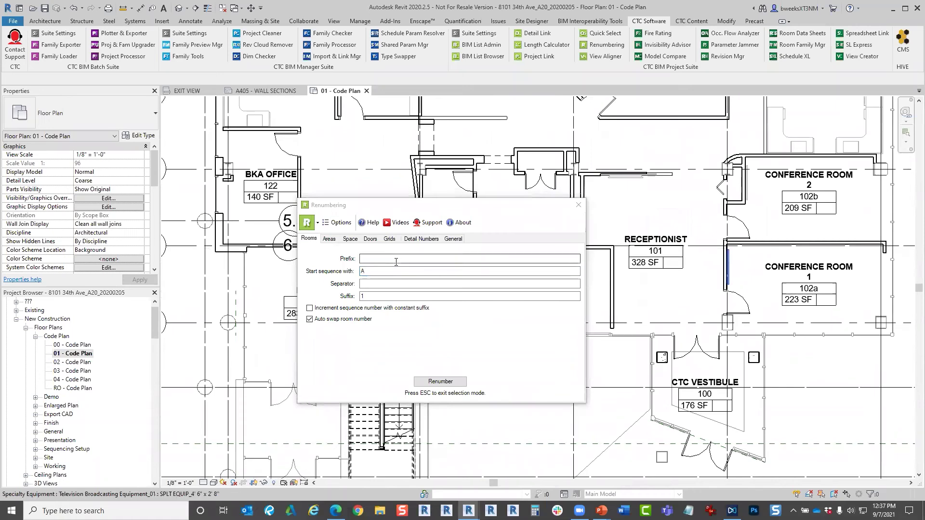
Clear the room number suffix, start the sequence with 200, and renumber the Receptionist room before leaving selection mode.
click(379, 299)
key(BackSpace)
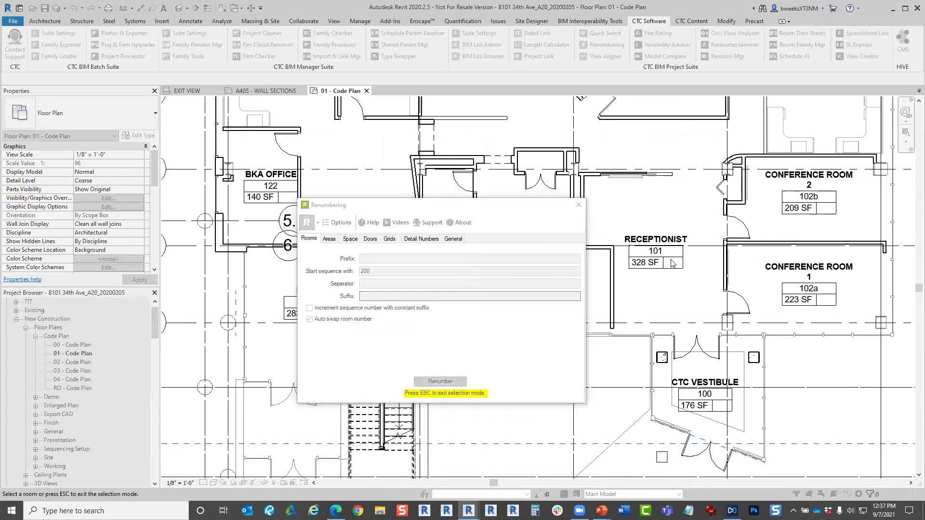
click(677, 289)
right_click(677, 278)
click(706, 285)
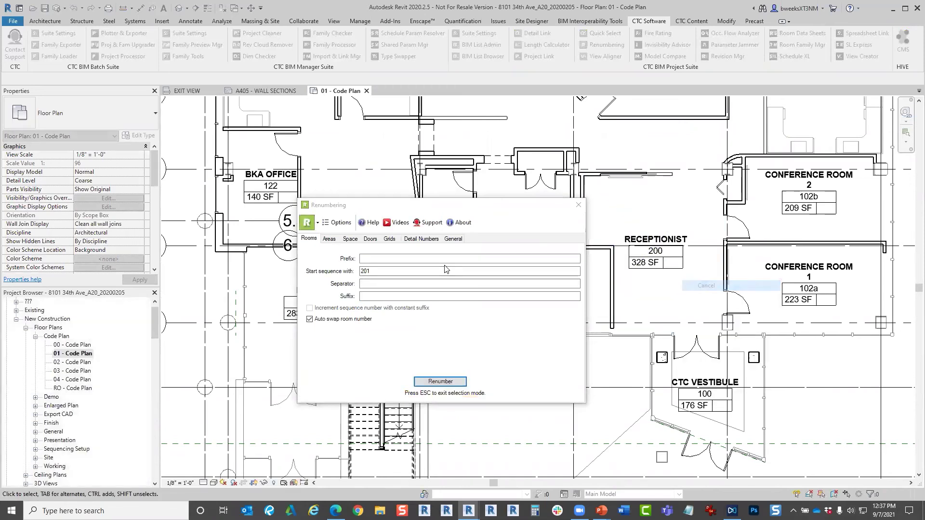
Restart the room sequence at 200 and renumber CTC Vestibule, Receptionist, Conference Room 1 and Conference Room 2 as 200 through 203.
text(0)
click(440, 381)
click(721, 410)
click(703, 265)
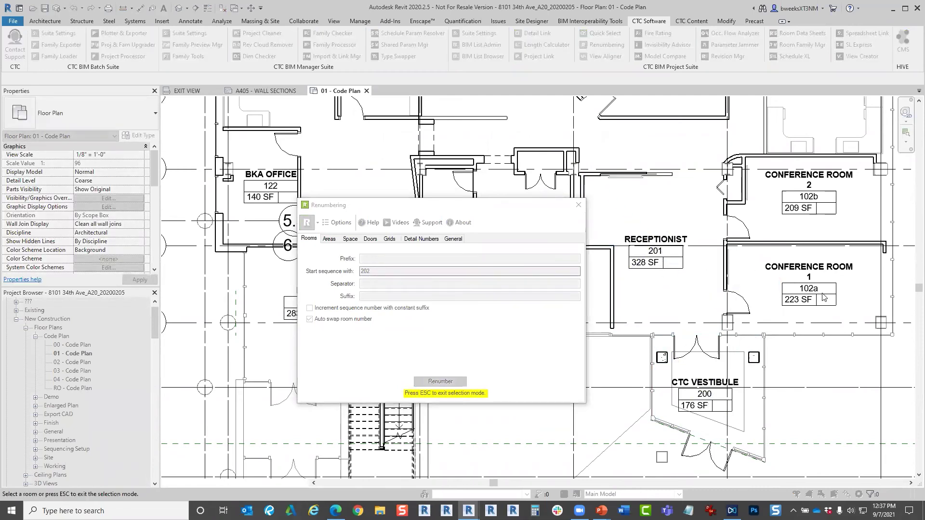
click(827, 243)
right_click(815, 359)
click(829, 362)
Open the 01 - Presentation Plan floor plan and move the Renumbering dialog away from the conference rooms.
scroll(113, 399, down, 1)
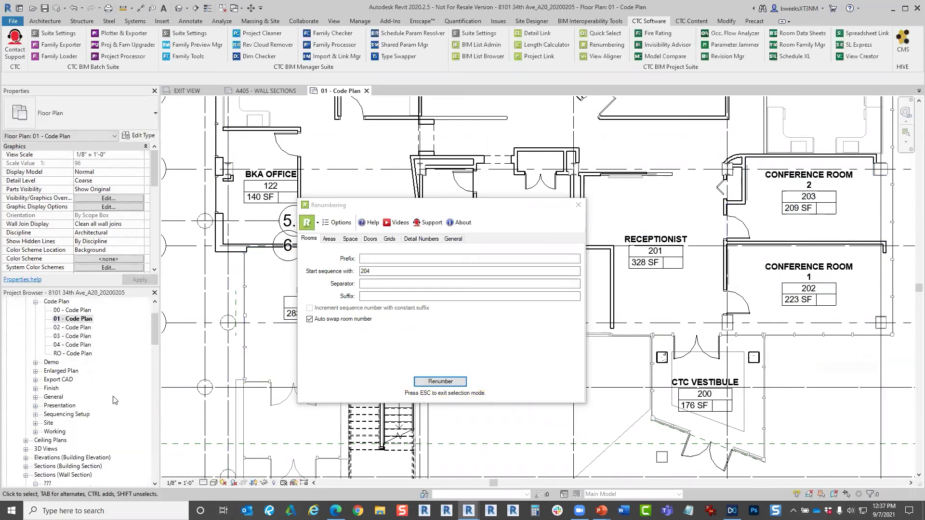
click(35, 405)
click(70, 424)
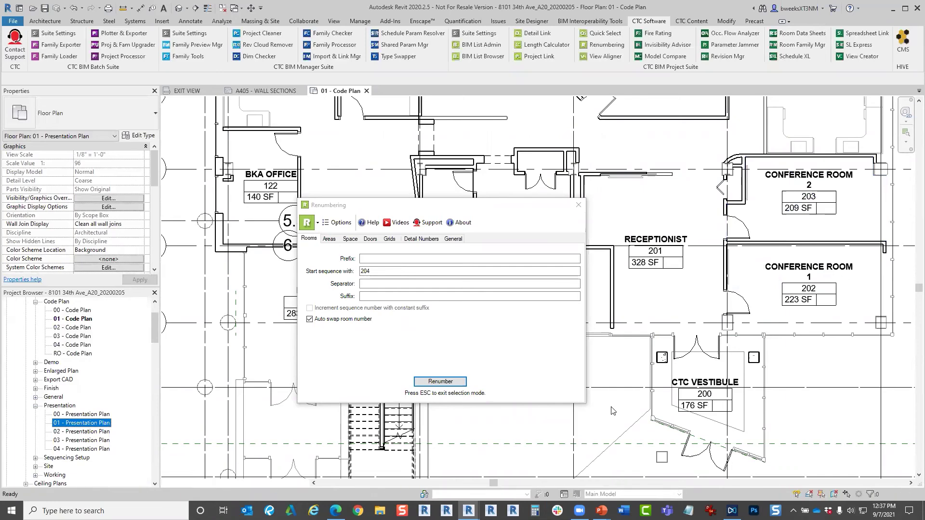
drag(480, 213, 437, 200)
scroll(626, 289, up, 1)
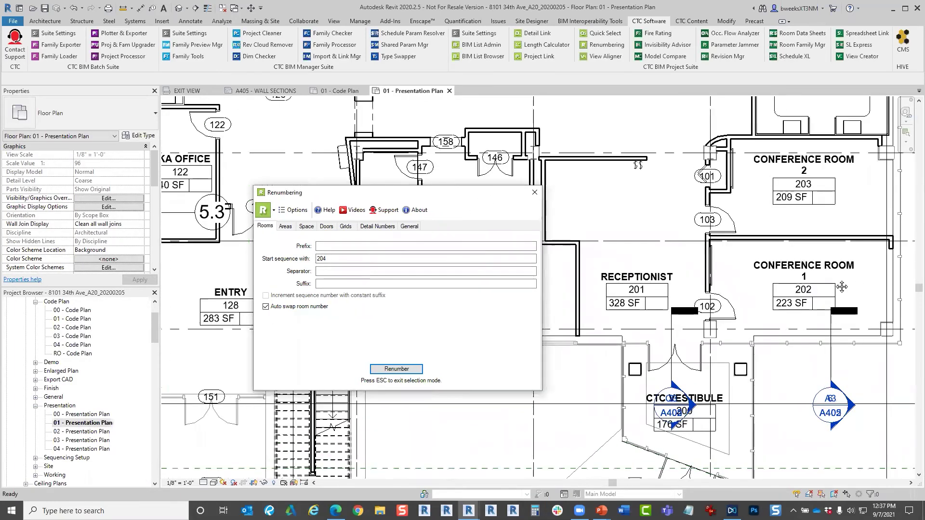
Set up door renumbering as room-based by To Room in the New Construction phase, with suffix A and auto swap enabled.
click(327, 227)
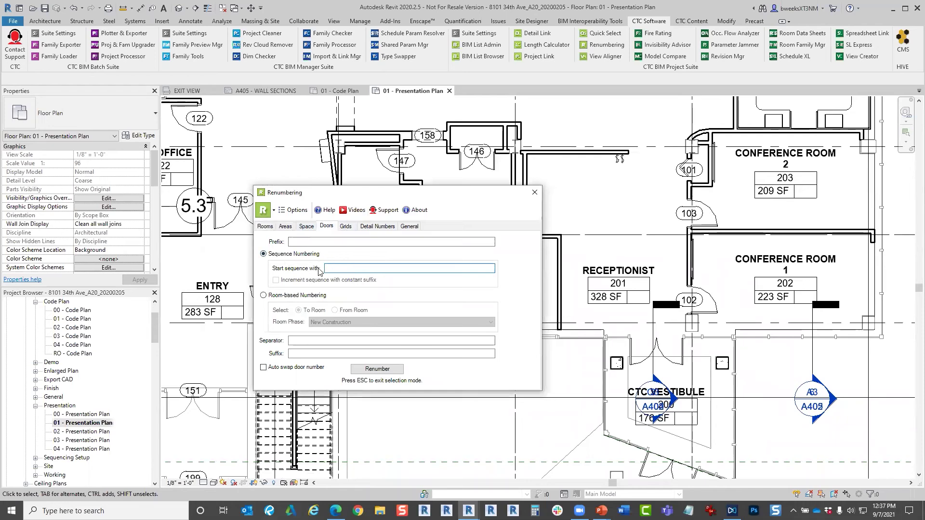
drag(366, 196, 371, 187)
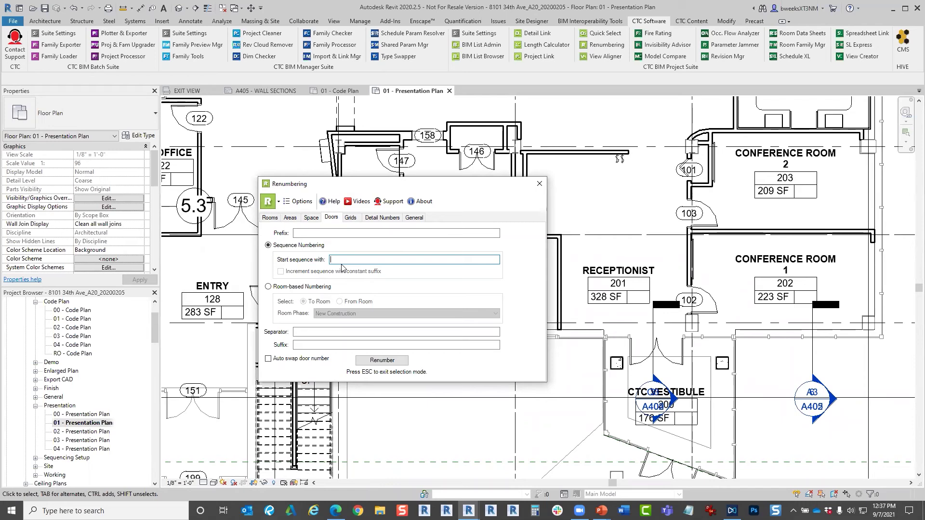
click(282, 288)
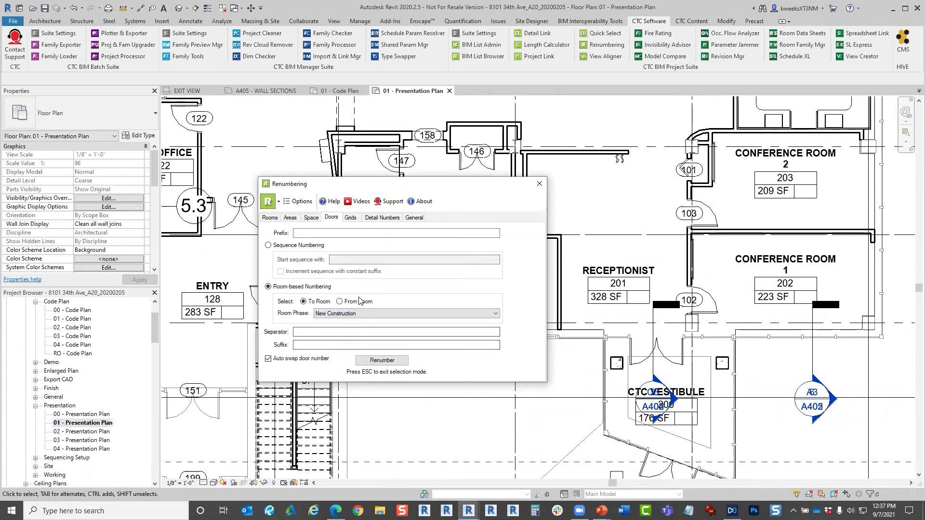
click(395, 345)
text(A)
Renumber the Conference Room 1 and Conference Room 2 doors from their rooms as 202 and 203, and leave selection mode.
click(382, 360)
click(716, 316)
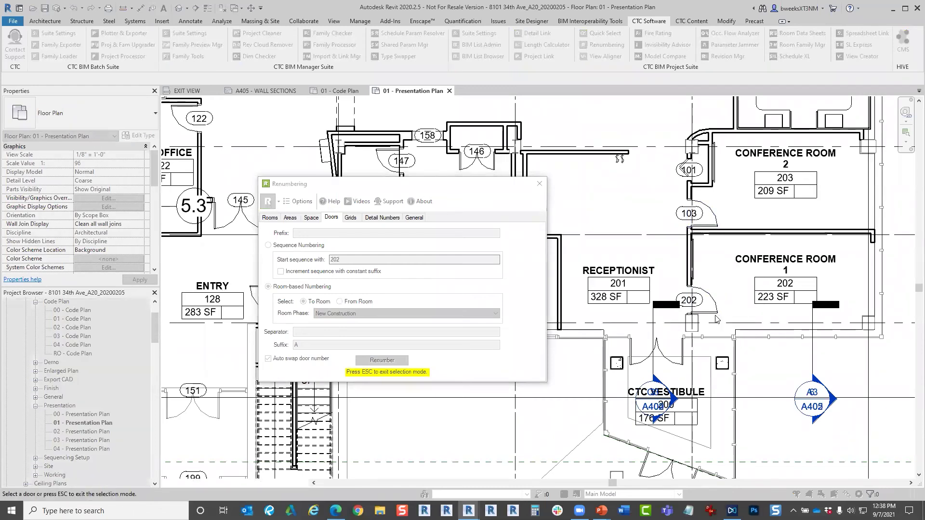
click(719, 231)
right_click(770, 208)
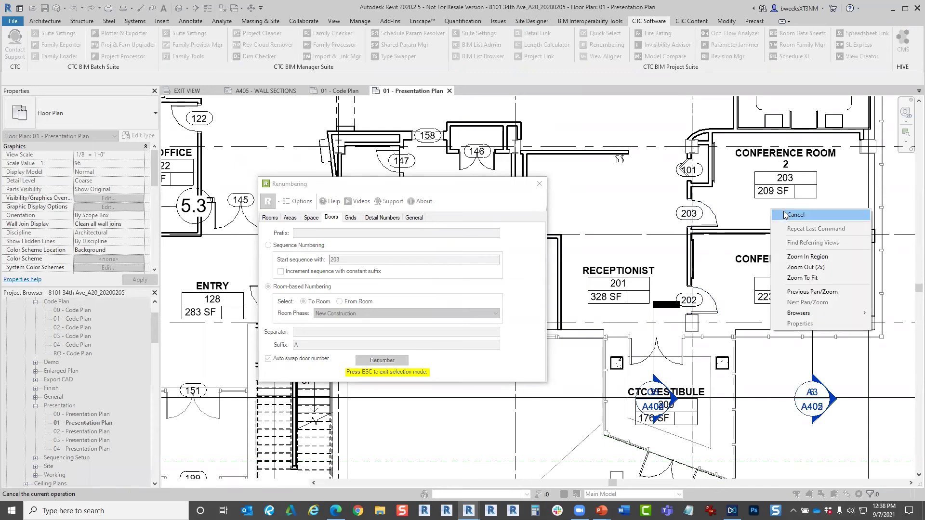
click(784, 213)
Create a door similar to the Conference Room 2 door and place it in the wall between the two conference rooms.
right_click(712, 223)
click(746, 338)
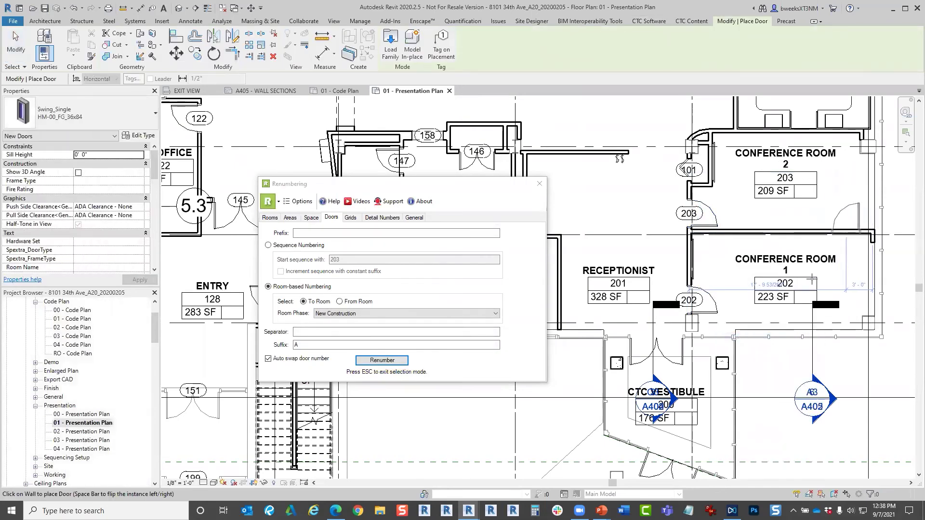
middle_drag(814, 304, 791, 311)
key(Escape)
key(Escape)
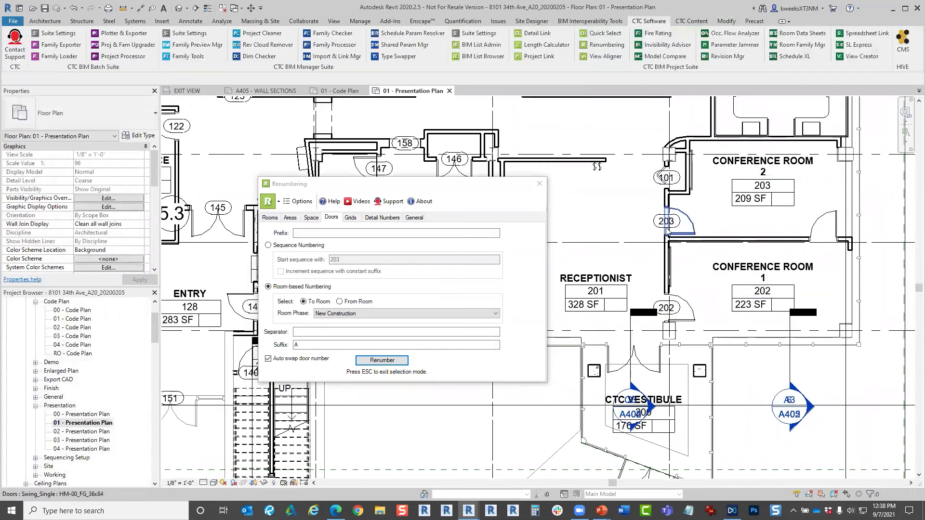
Tag the new door between the conference rooms without a leader.
right_click(659, 227)
click(751, 307)
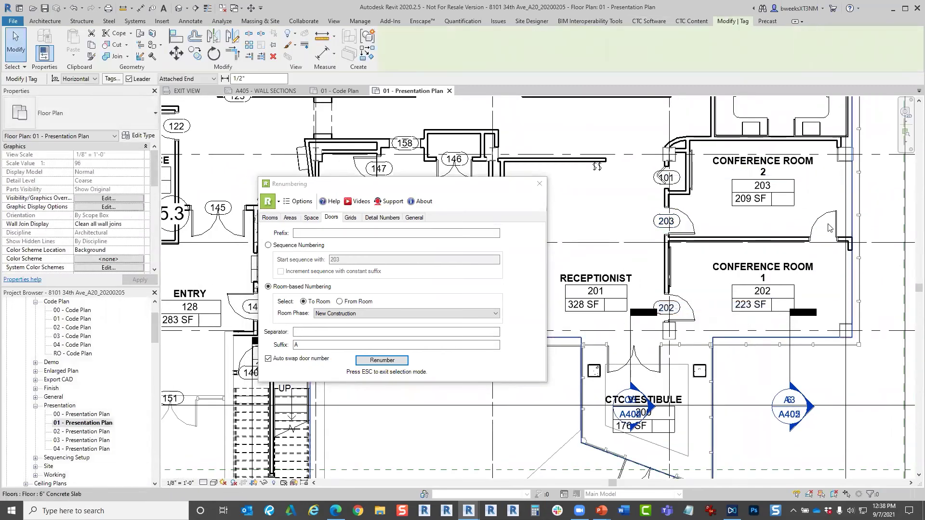
click(129, 78)
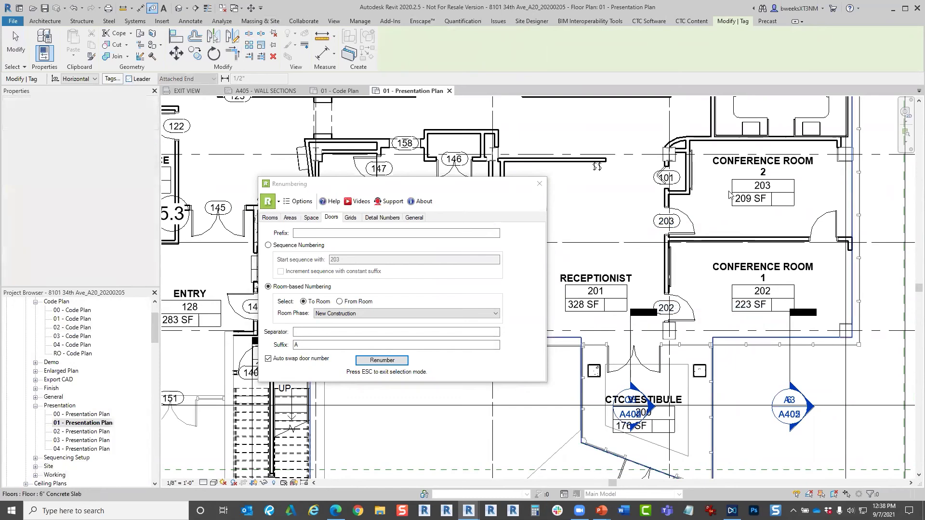
click(833, 227)
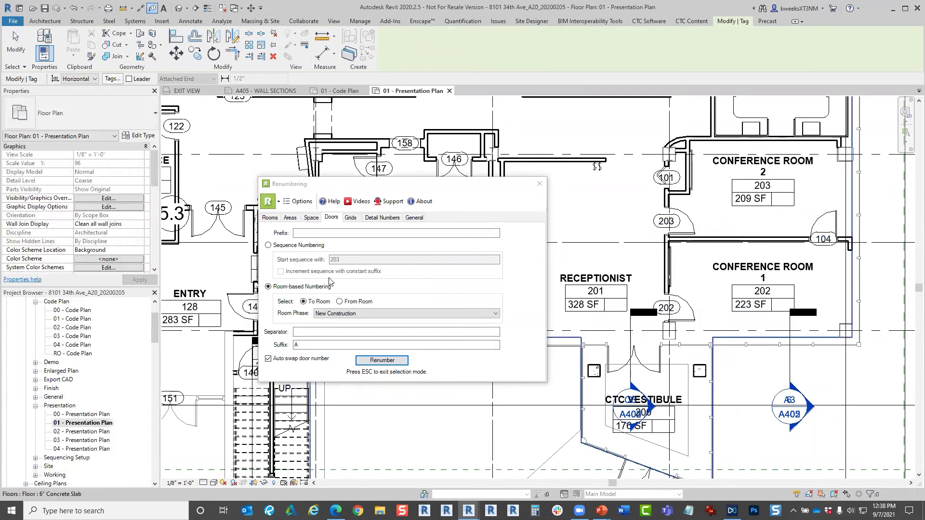
key(Escape)
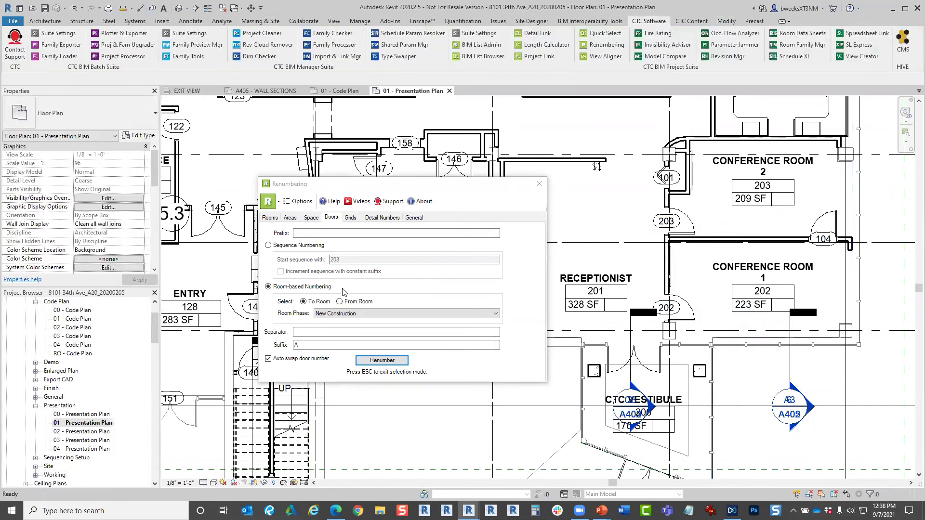
Renumber the two Conference Room 2 doors as 203A and 203B using the letter suffix, and leave selection mode.
click(312, 348)
click(382, 360)
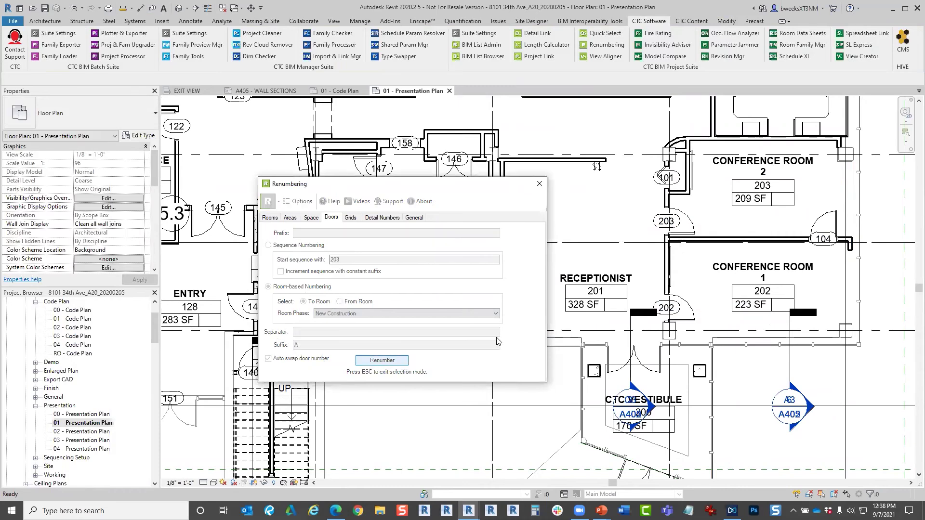
click(816, 228)
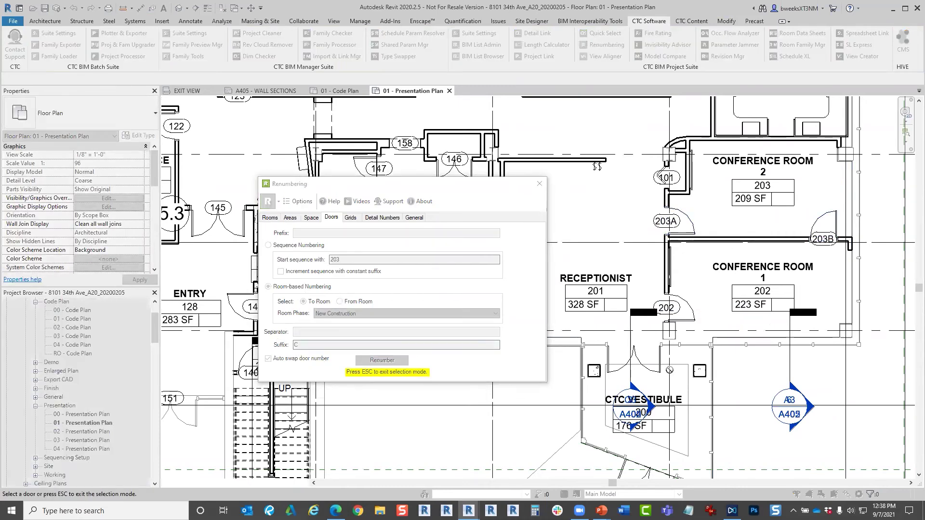
right_click(581, 194)
click(600, 202)
Set the separator to a period and the suffix to 1, and renumber the two Conference Room 2 doors as 203.1 and 203.2.
click(307, 331)
text(.)
double_click(315, 344)
text(1)
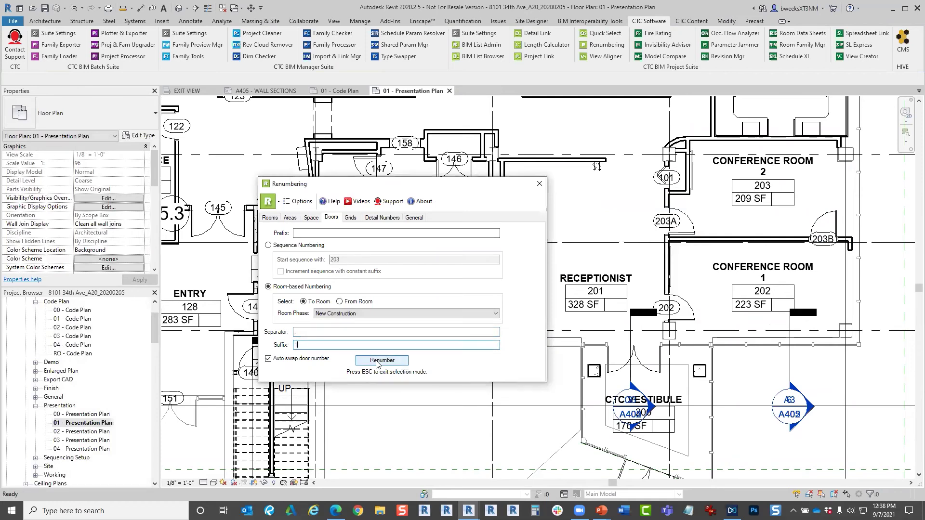
click(382, 360)
click(694, 226)
click(819, 225)
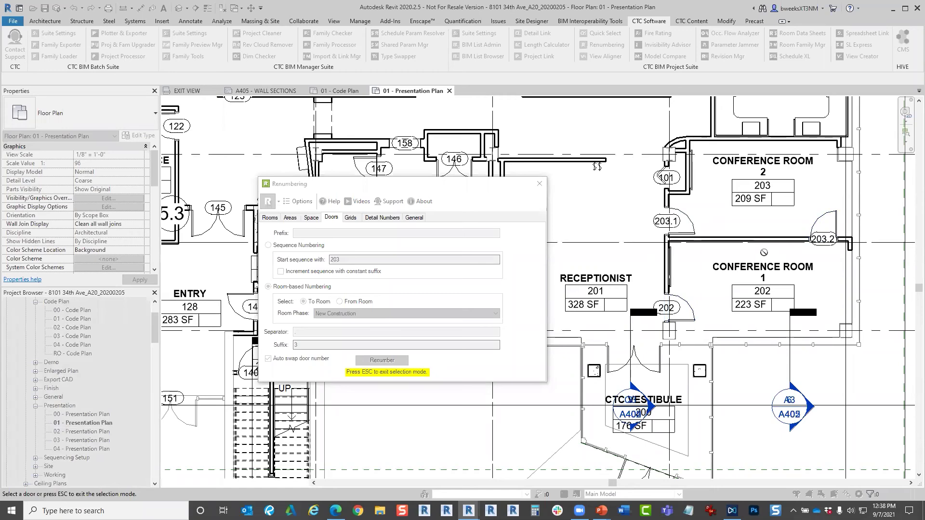
scroll(728, 256, down, 1)
scroll(728, 255, down, 2)
right_click(686, 135)
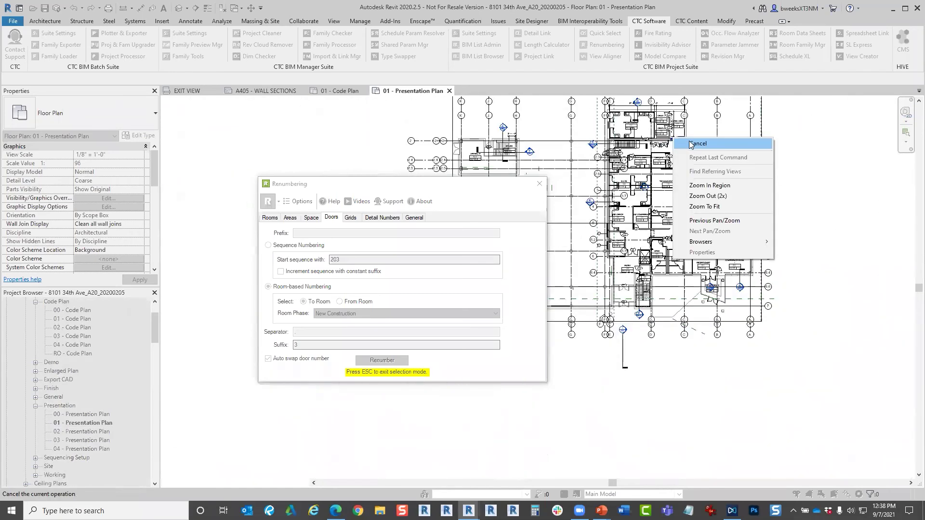
click(696, 140)
Move the Renumbering dialog clear of the plan and check the view's visibility overrides for Revit links.
scroll(706, 179, down, 2)
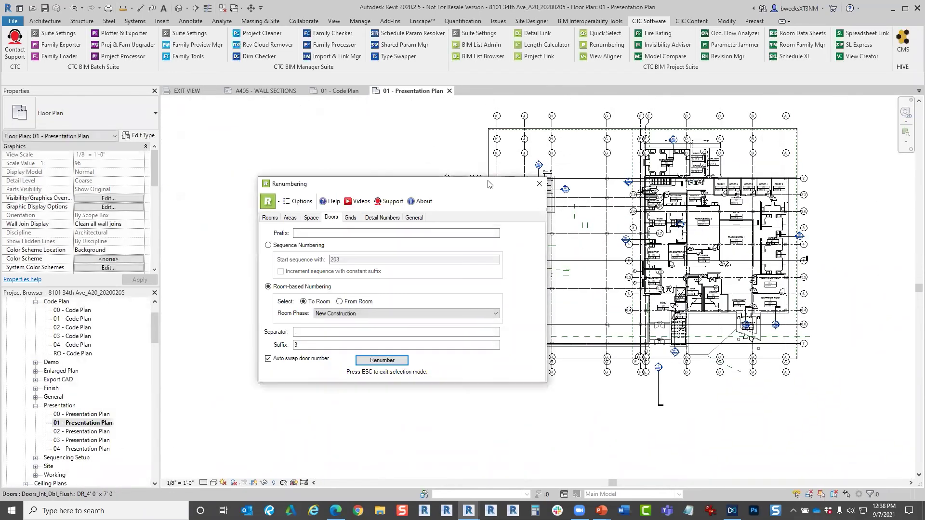
drag(337, 184, 247, 172)
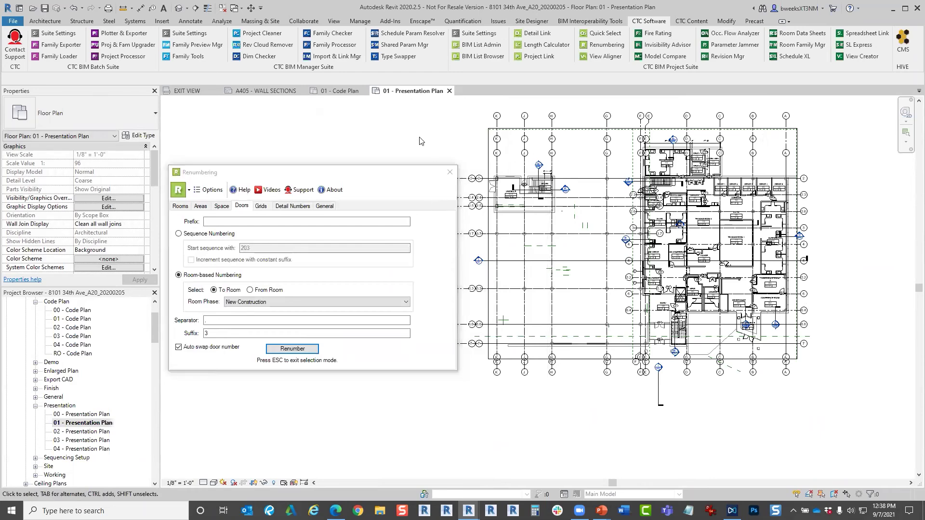
key(v)
key(v)
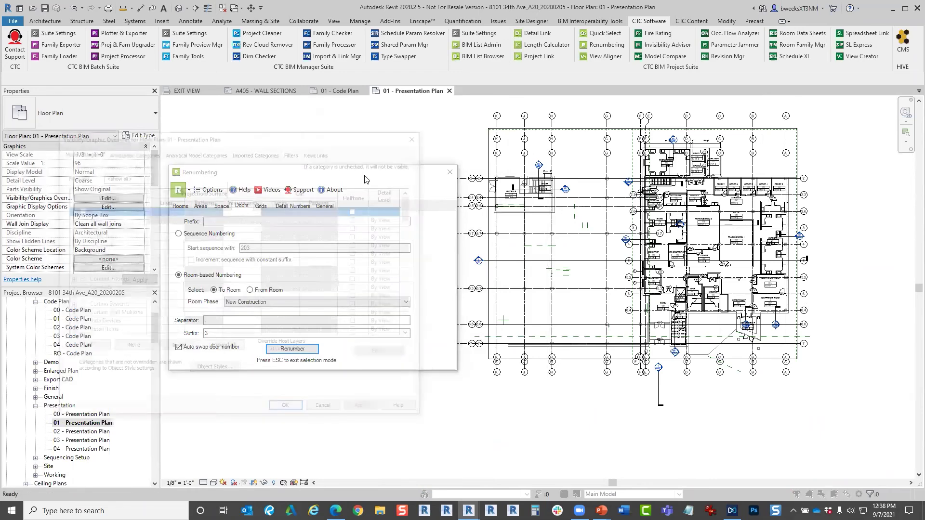
click(319, 151)
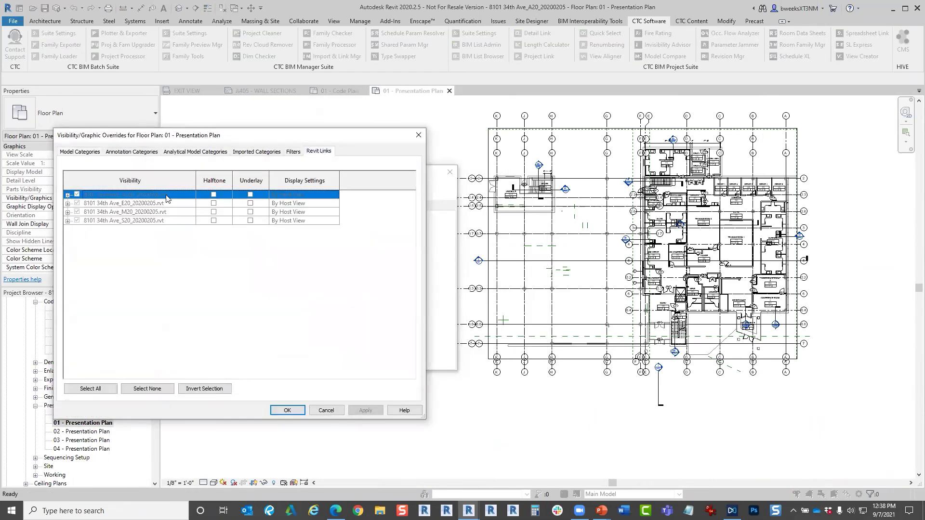
key(Escape)
Hide the AS20, E20, M20 and S20 Revit links in the Floor Plan - Presentation view template.
drag(157, 174, 156, 226)
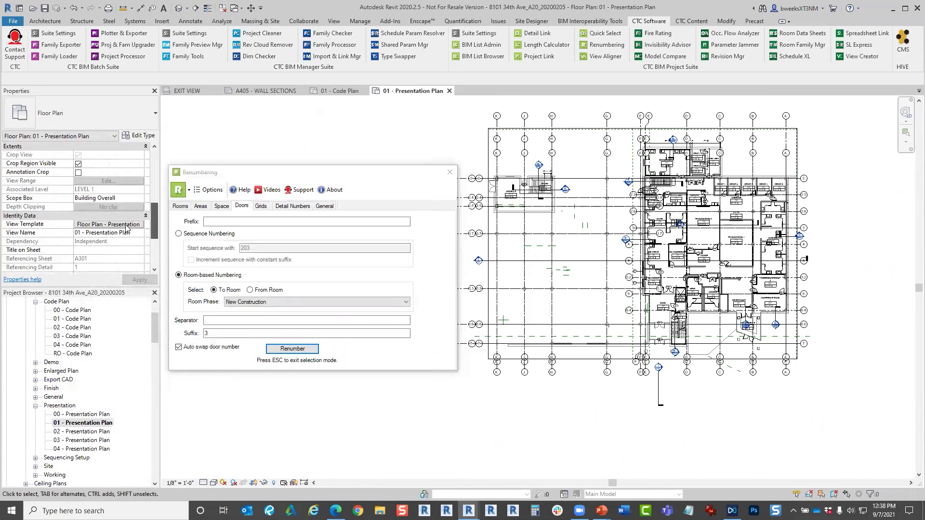
click(109, 224)
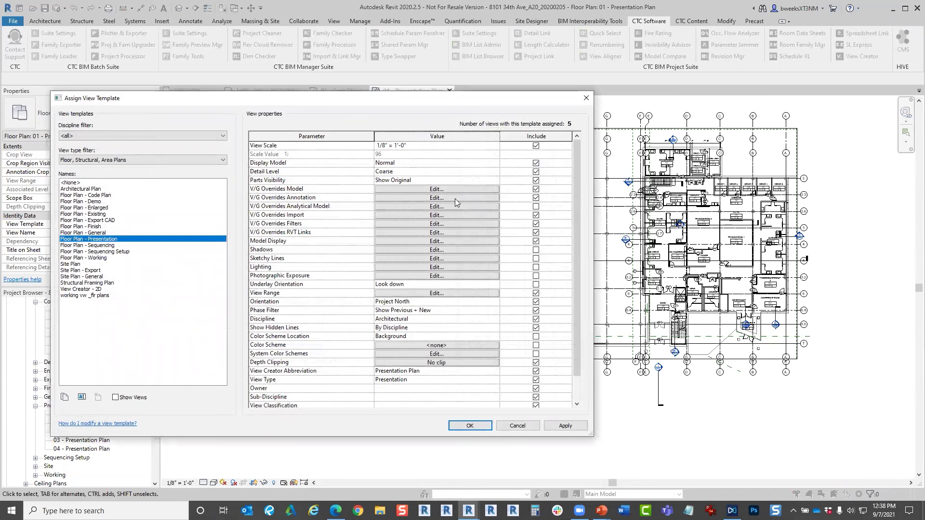
click(429, 232)
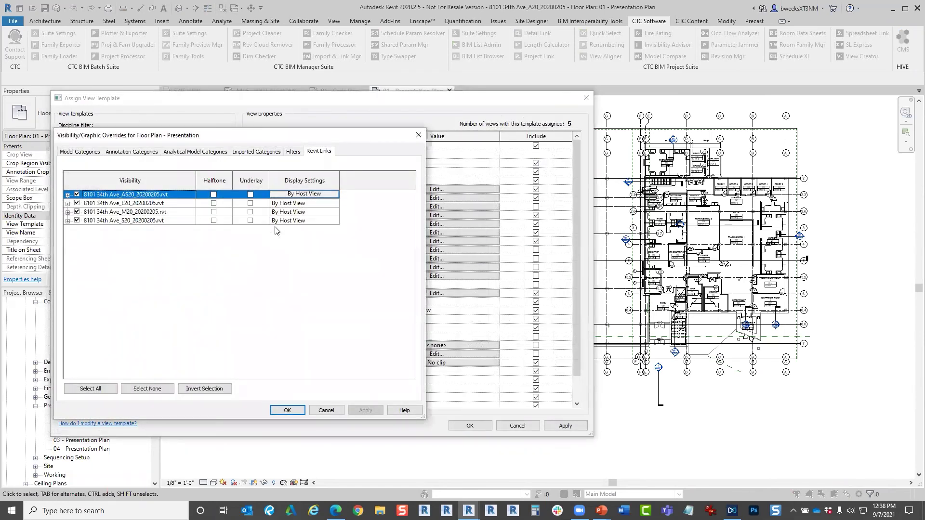
click(76, 194)
click(77, 202)
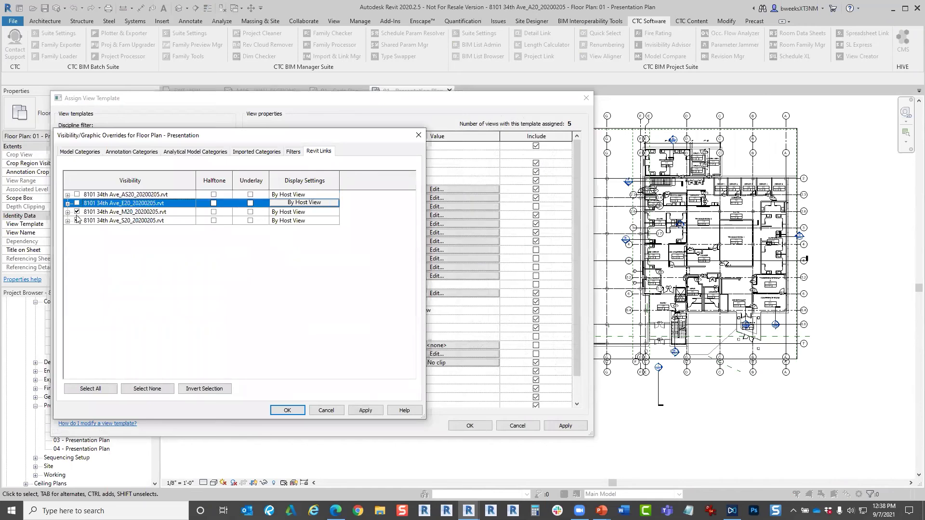
click(77, 212)
click(77, 220)
click(287, 410)
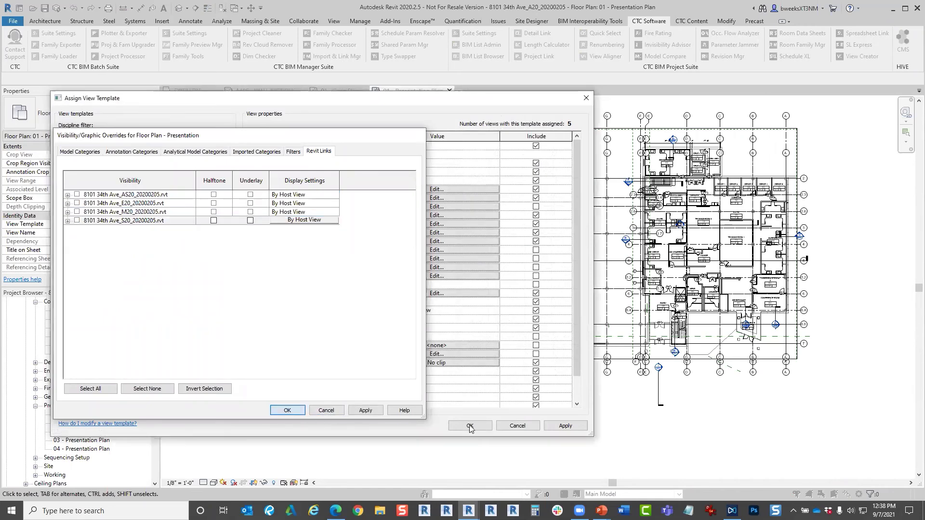
key(Return)
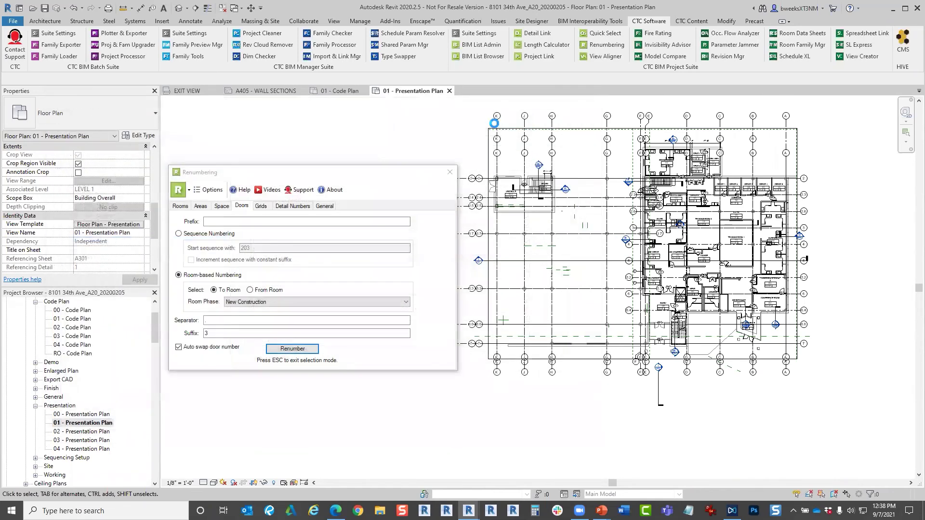
Try to rename grid K manually with a name already in use, and cancel the change.
scroll(505, 141, up, 5)
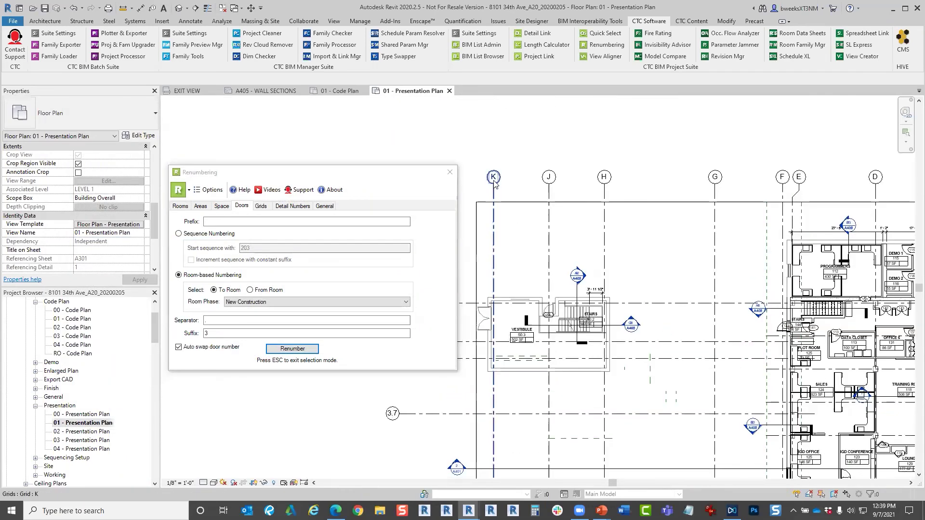
click(501, 186)
click(502, 187)
key(Return)
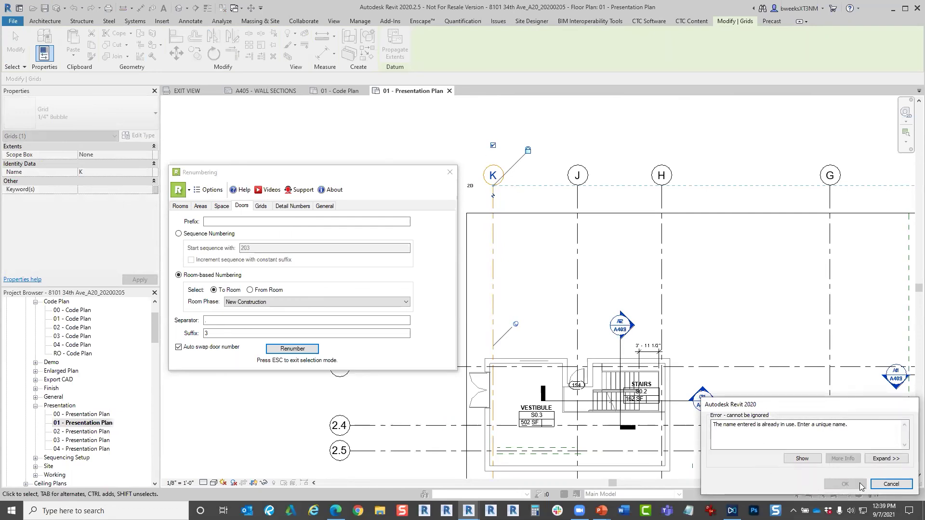
click(891, 483)
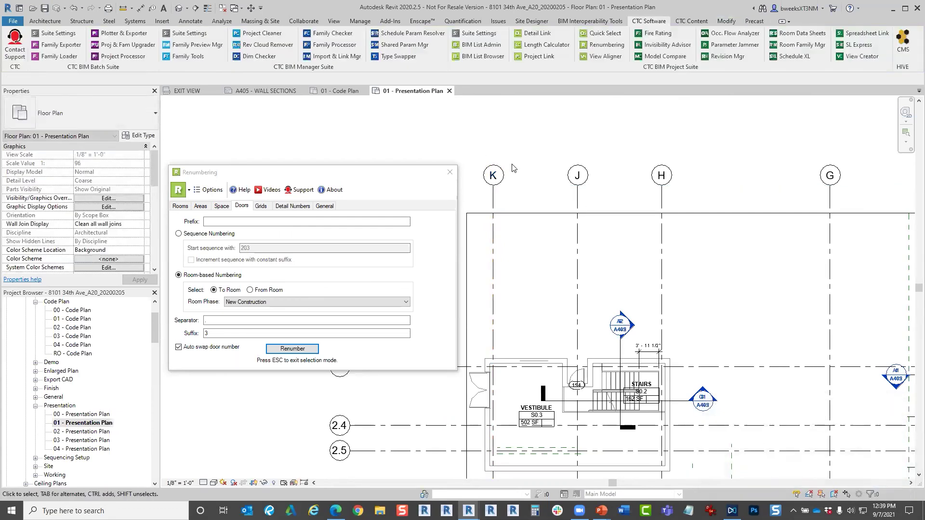
Rename grids K, J and H manually as AX, BX and CX.
double_click(496, 176)
text(AX)
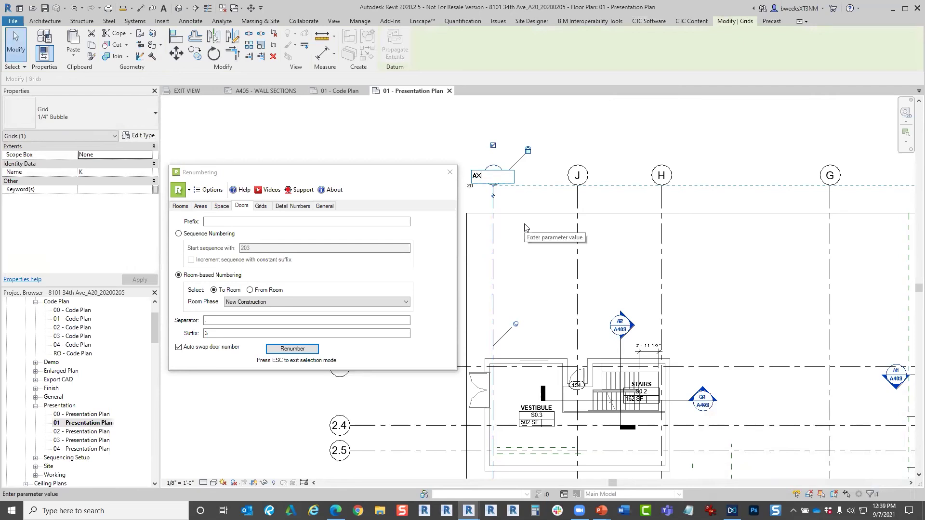
click(578, 176)
click(577, 175)
text(BX)
key(Return)
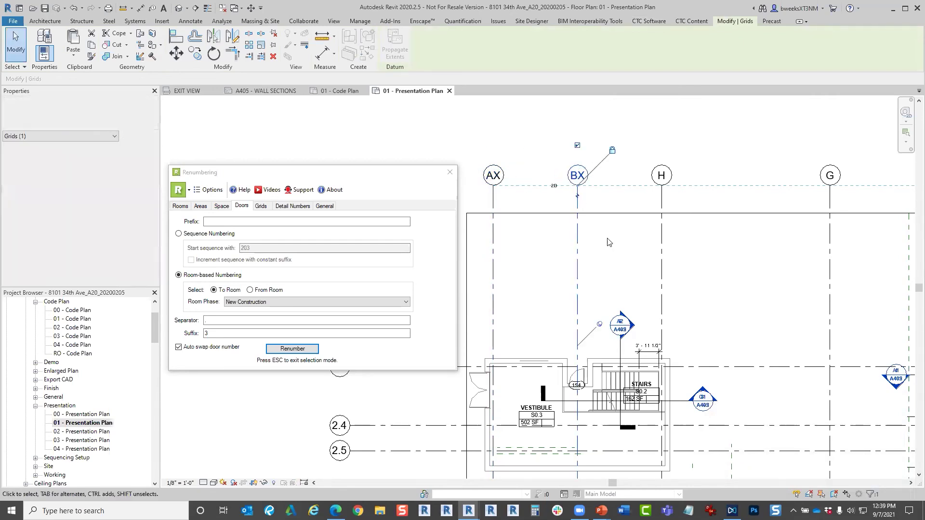
double_click(665, 179)
text(BX)
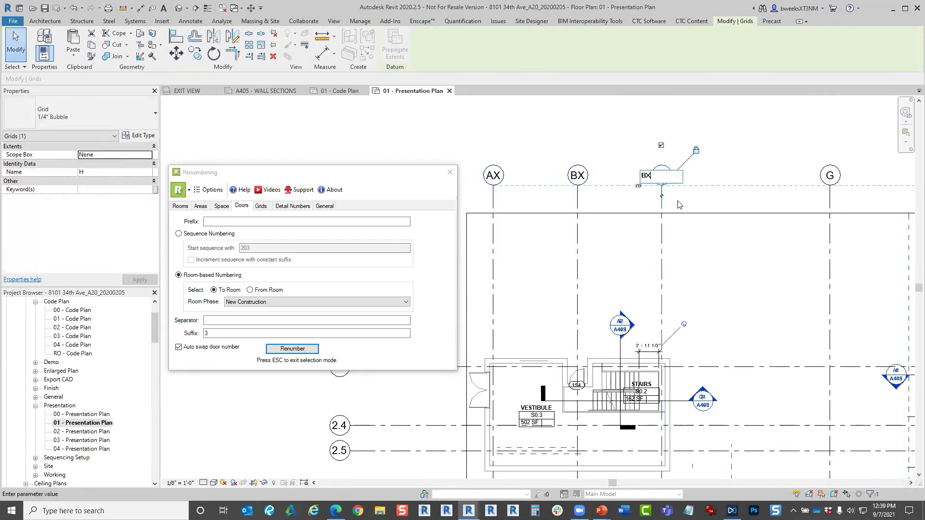
key(BackSpace)
key(BackSpace)
text(CX)
key(Return)
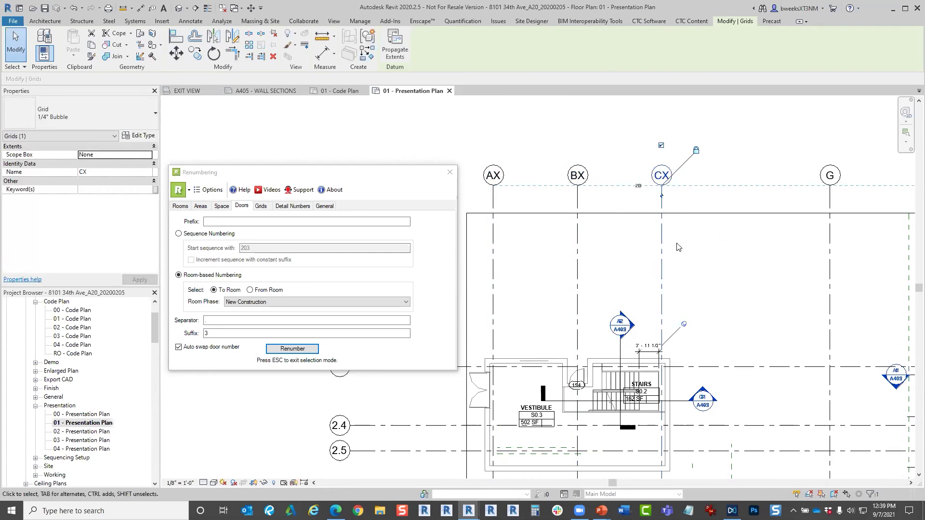
Rename grid A manually as J.
scroll(677, 246, down, 3)
scroll(733, 177, up, 5)
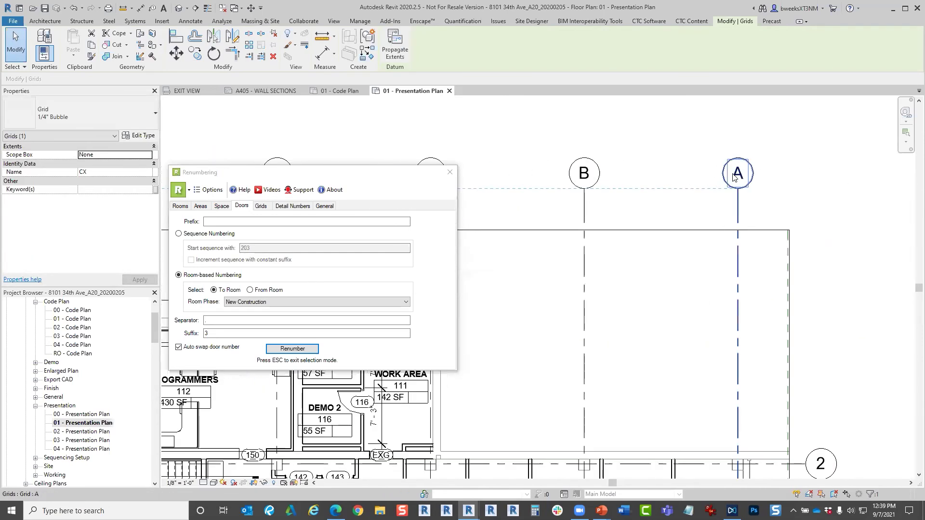
double_click(733, 176)
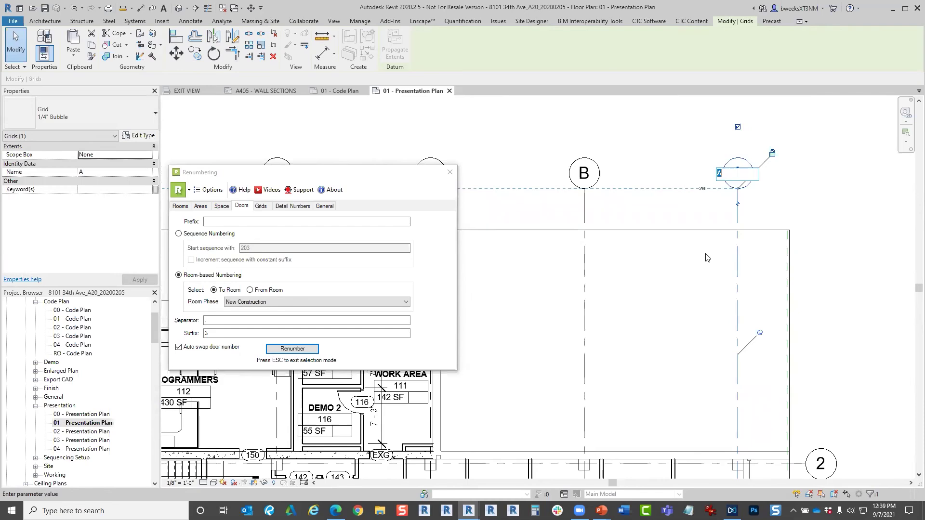
text(J)
key(Return)
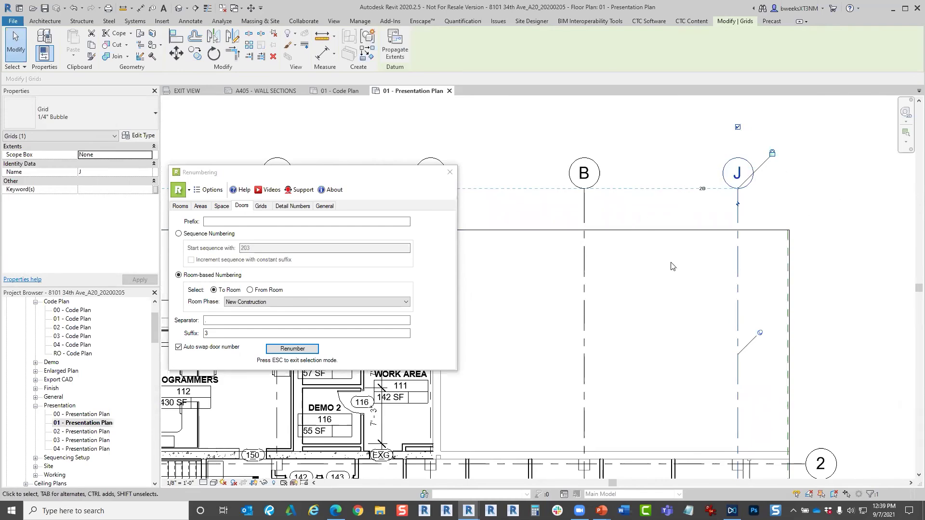
Undo the manual renames of the lettered grids.
click(692, 247)
scroll(712, 236, down, 5)
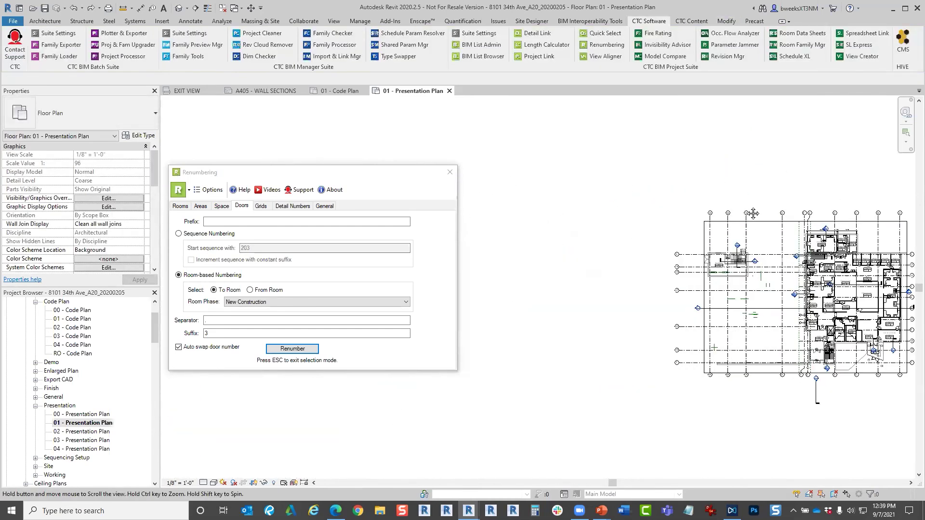
scroll(802, 240, up, 3)
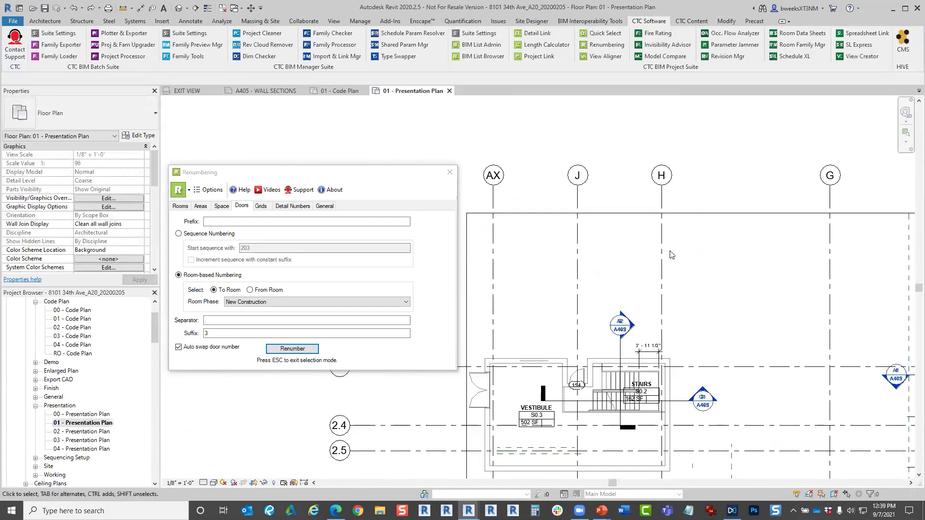
scroll(665, 212, down, 4)
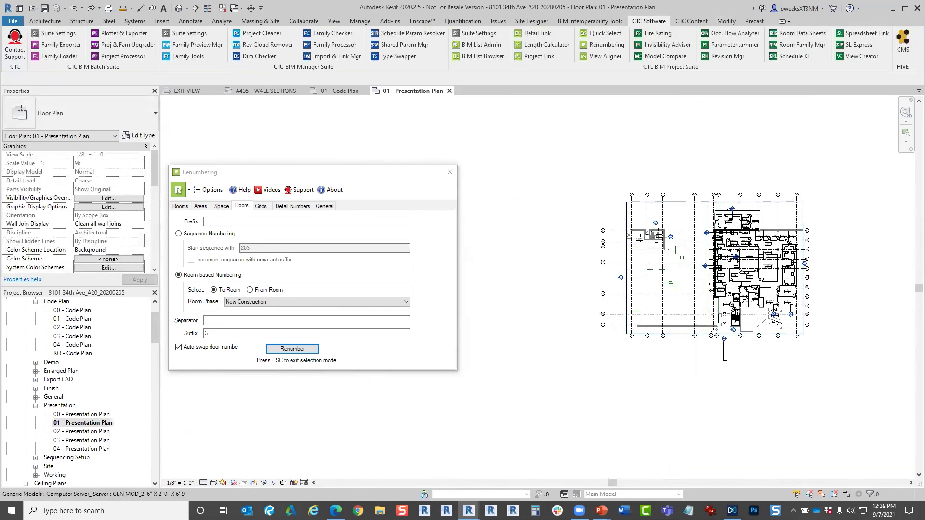
scroll(724, 212, up, 2)
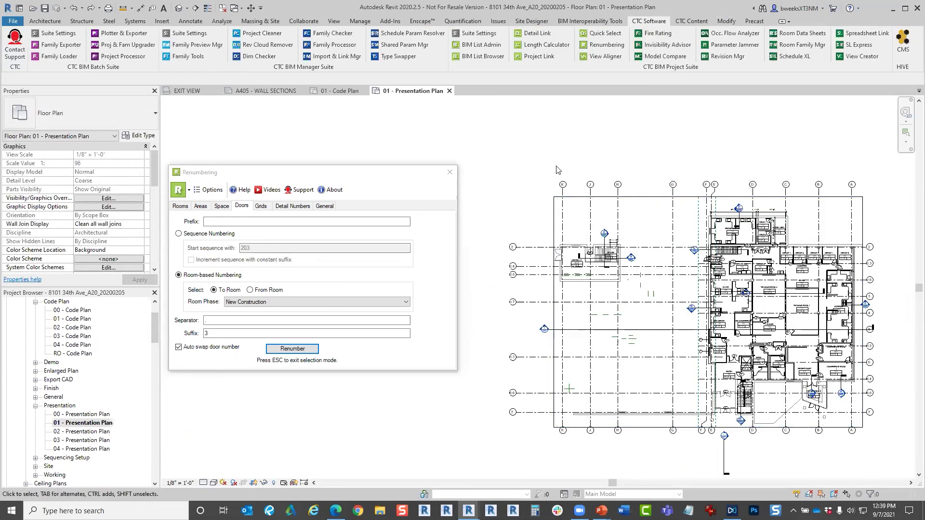
scroll(557, 171, up, 4)
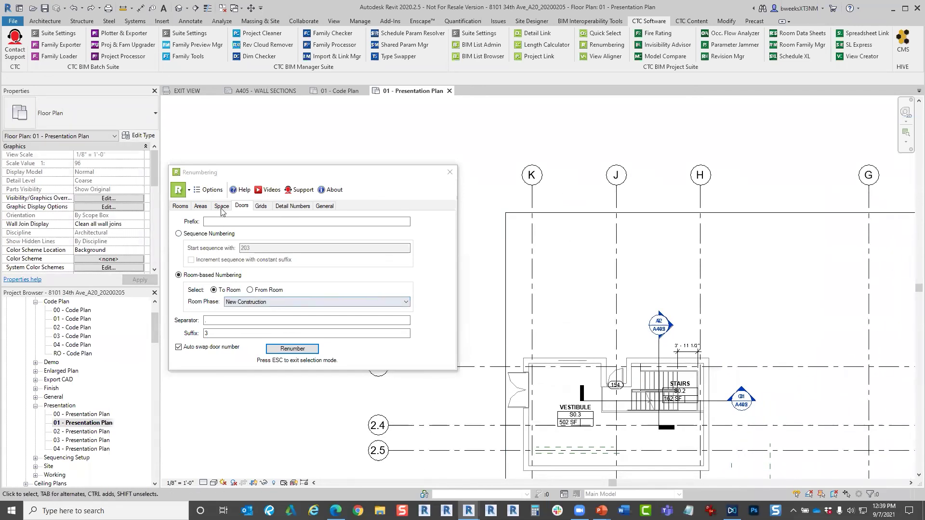
Set grid renumbering to start the sequence with A and automatically swap grid numbers.
click(261, 205)
text(A)
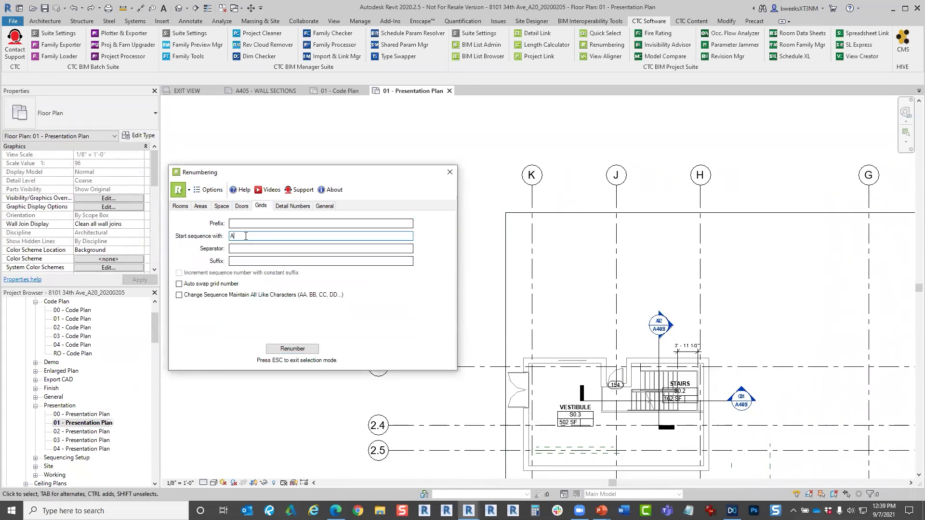
click(179, 285)
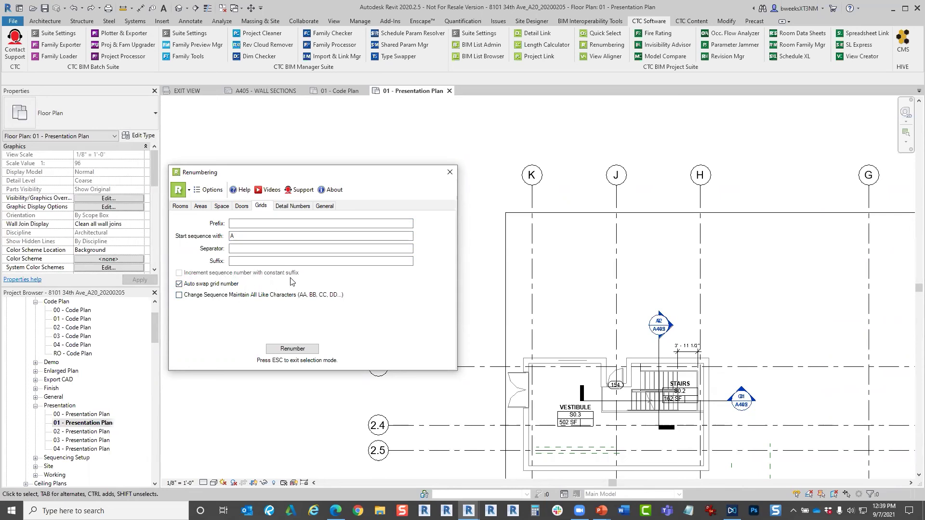
Renumber the ten vertical grids in order across the plan as A through J, and end the grid selection.
click(295, 351)
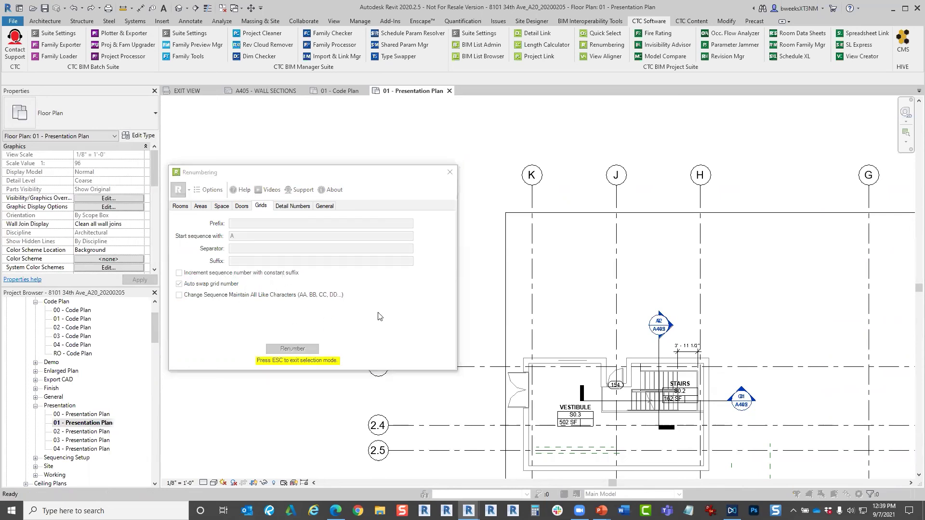
click(535, 190)
click(619, 195)
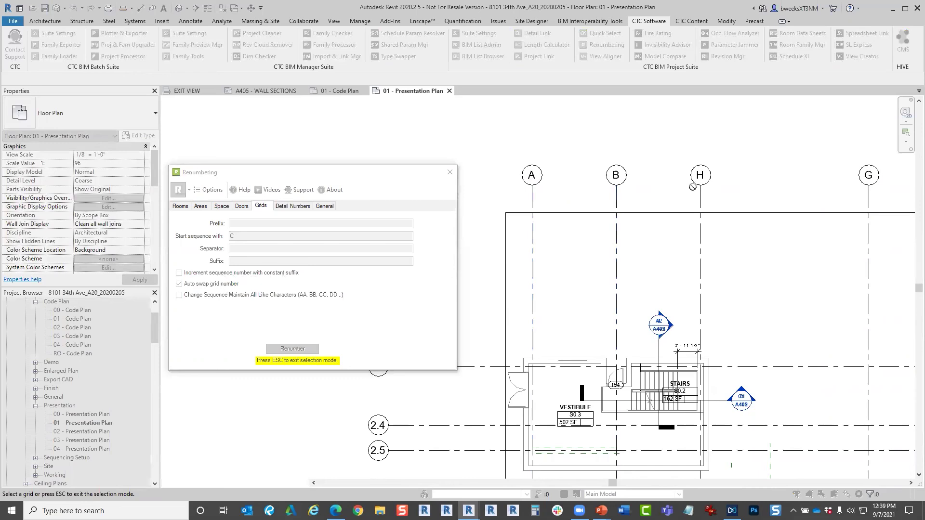
click(700, 193)
scroll(683, 202, down, 4)
click(638, 193)
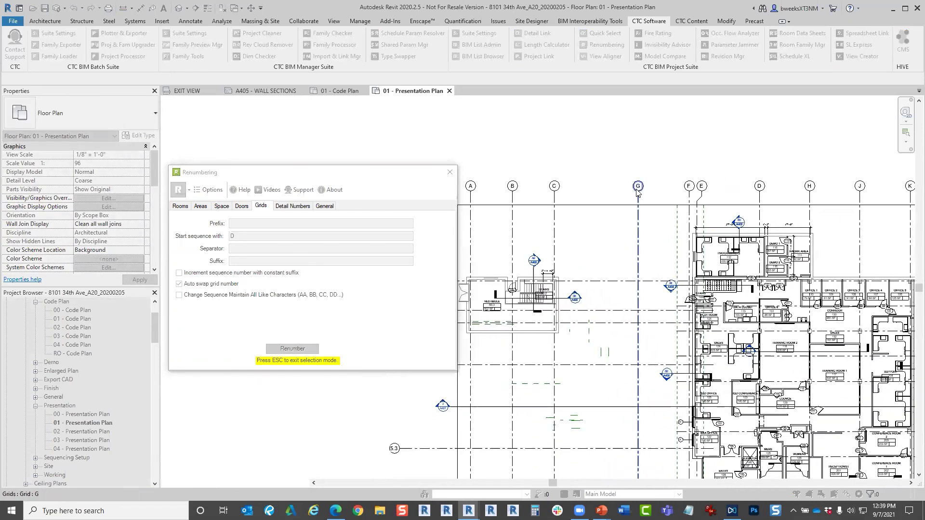
click(688, 190)
click(703, 190)
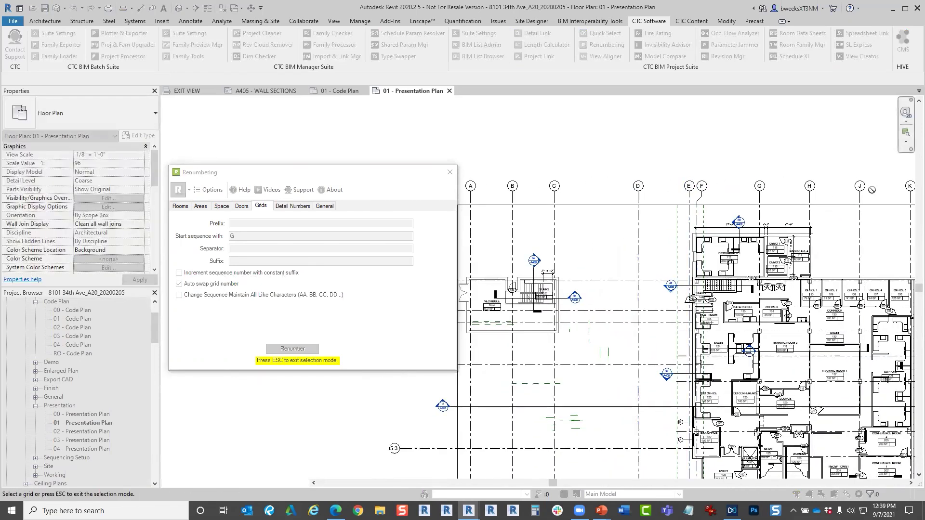
click(760, 190)
click(811, 190)
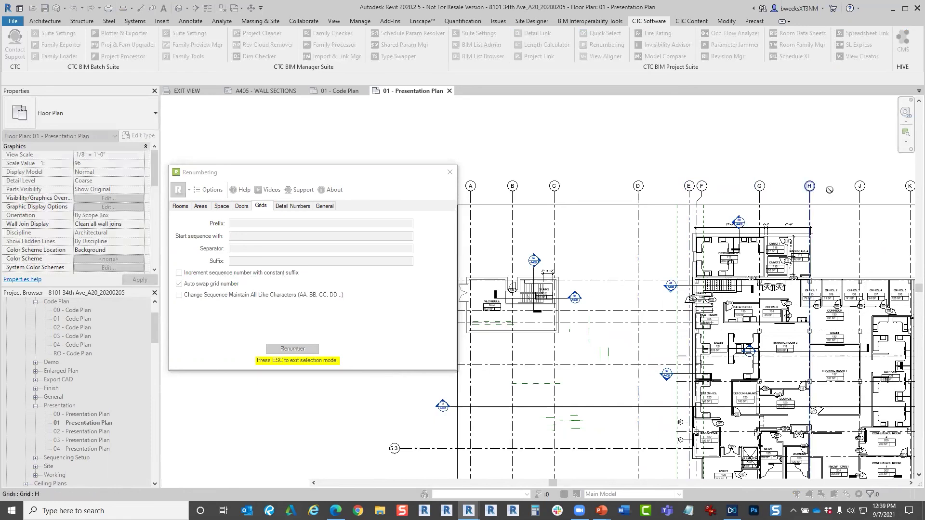
click(860, 189)
middle_drag(908, 212, 706, 213)
click(707, 189)
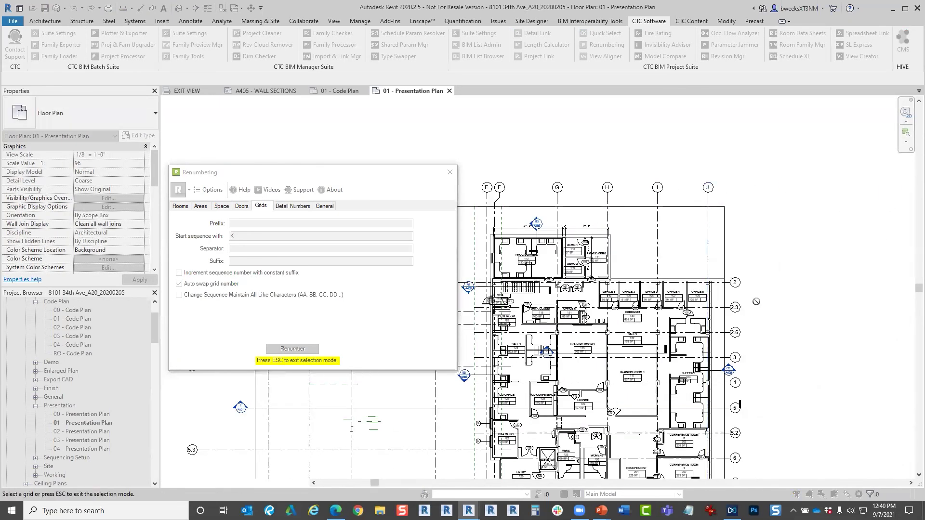
right_click(818, 107)
click(834, 115)
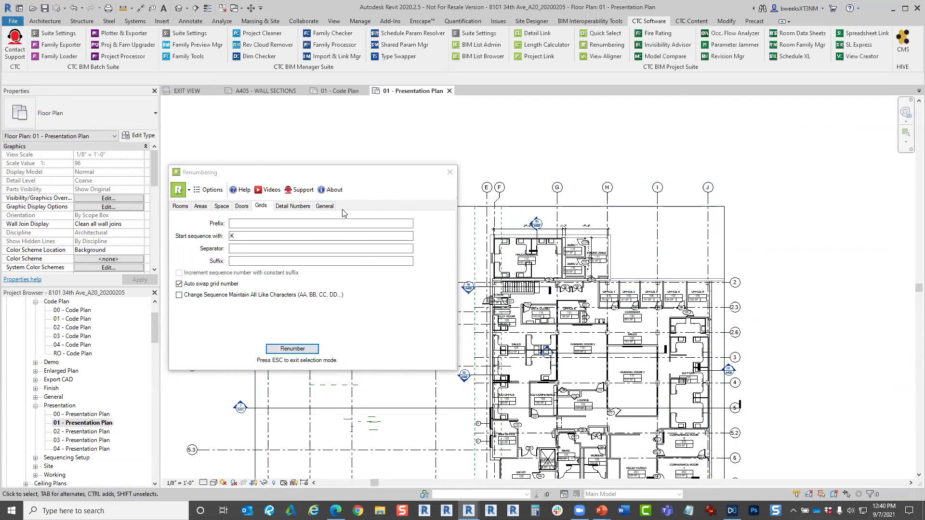
Close the Renumbering tool and switch to the A405 - WALL SECTIONS sheet.
click(449, 172)
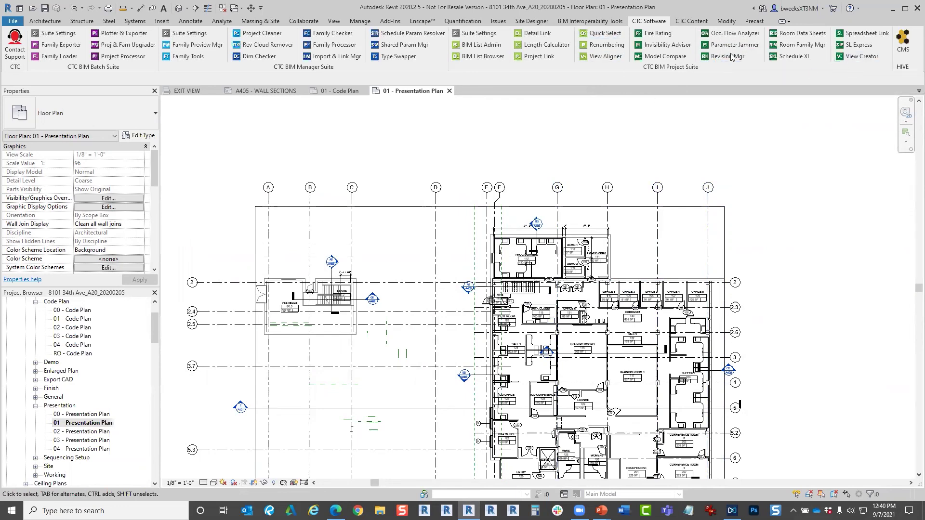
click(266, 90)
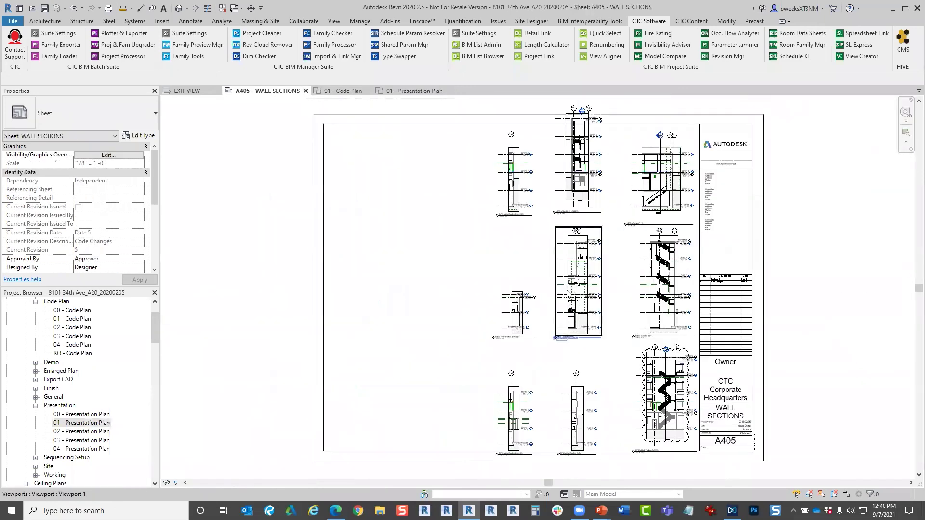
key(Escape)
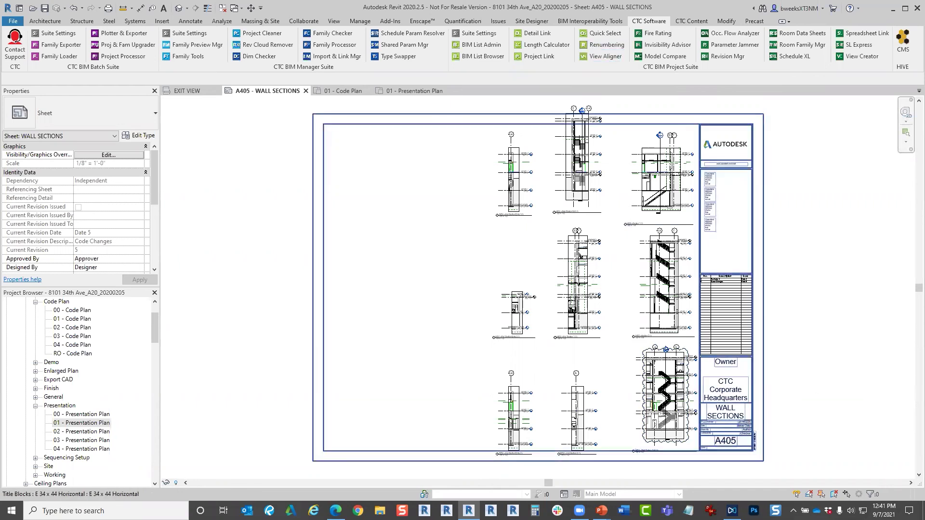
Switch to the running PowerPoint slide show and advance through its closing slides.
mouse_move(601, 511)
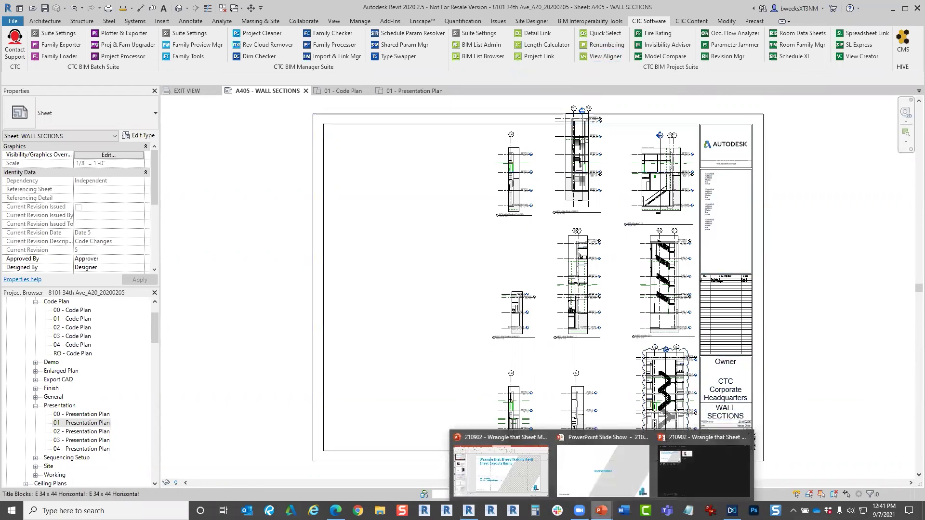
click(614, 476)
click(718, 309)
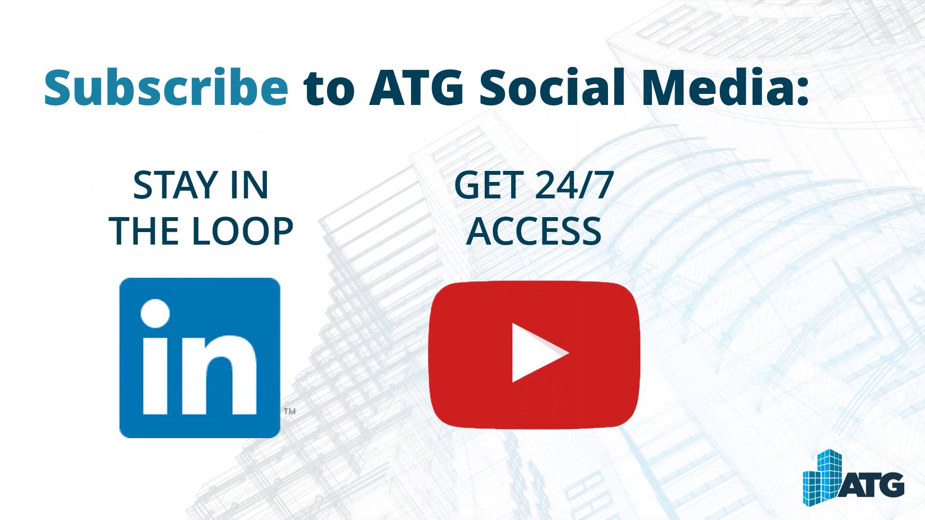
click(694, 374)
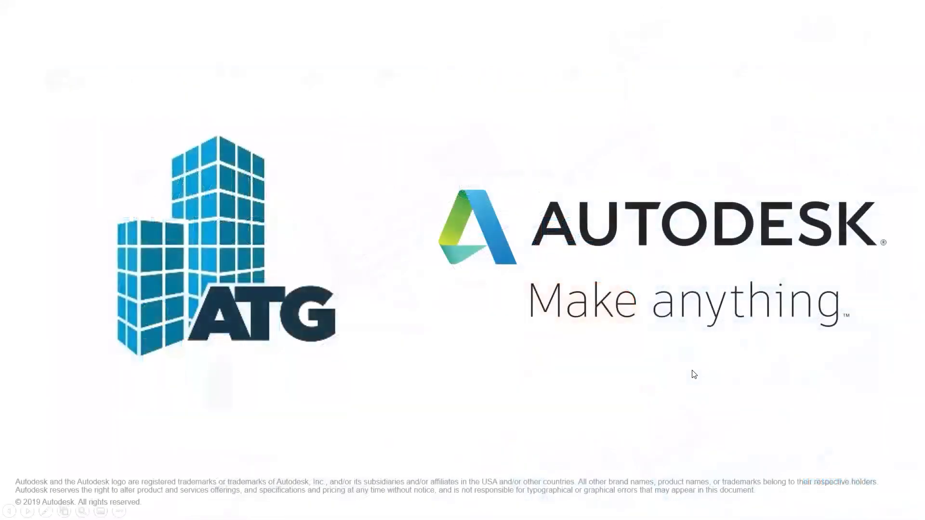